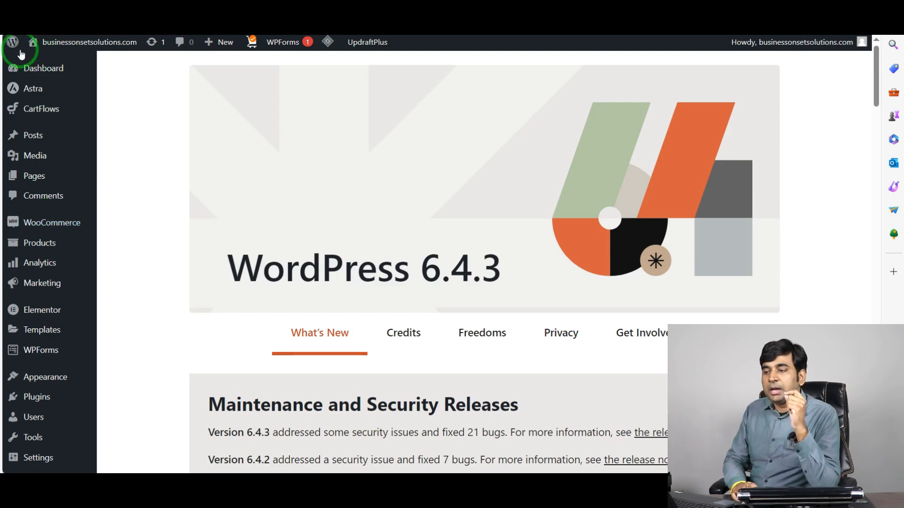
Search the add-new-plugin directory for "return refund"
{"action": "mouse_move", "coordinate": [14, 43]}
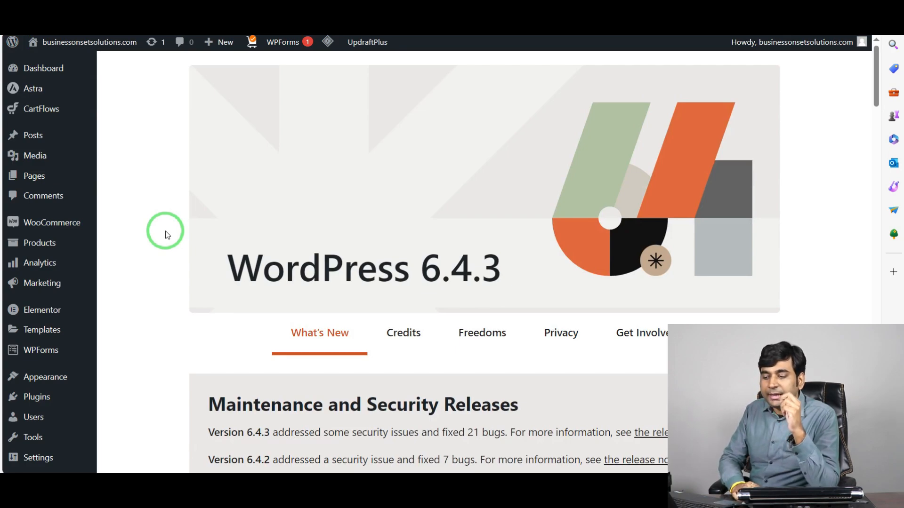
{"action": "scroll", "coordinate": [47, 349], "scroll_direction": "down", "scroll_amount": 2}
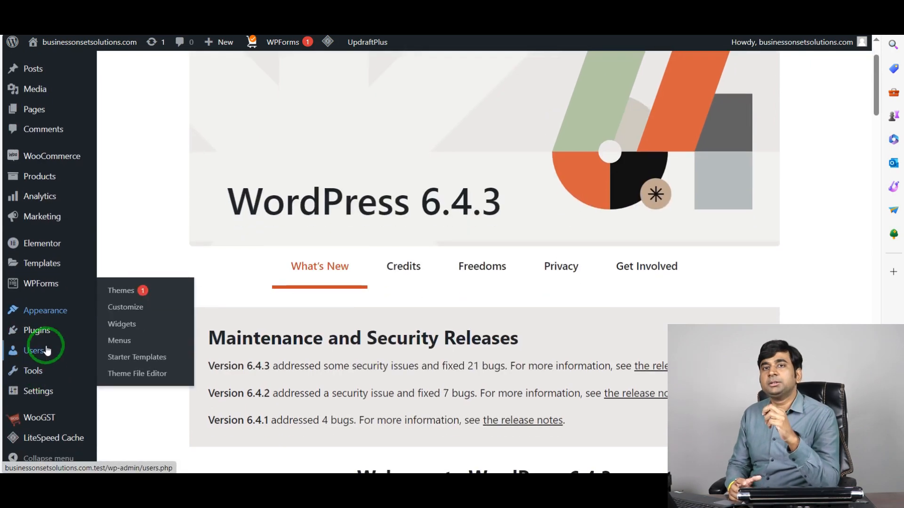
{"action": "mouse_move", "coordinate": [40, 332]}
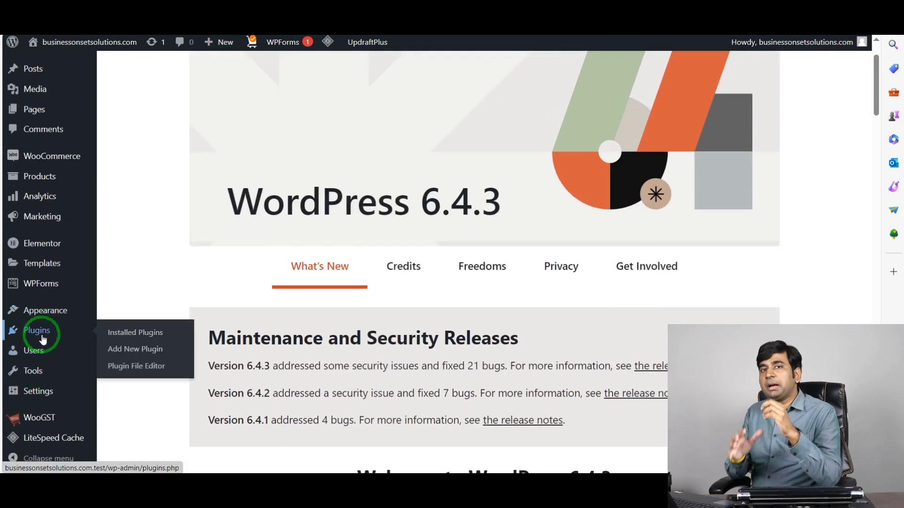
{"action": "left_click", "coordinate": [118, 351]}
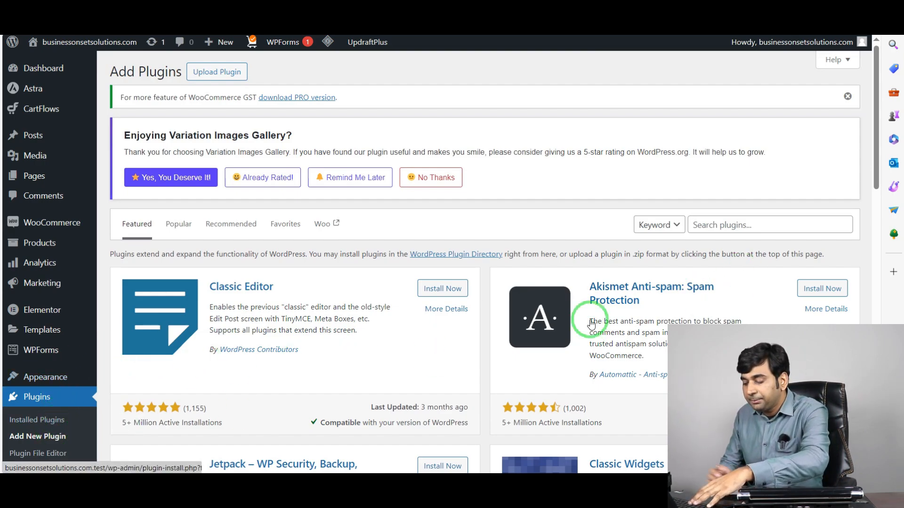
{"action": "left_click", "coordinate": [724, 224]}
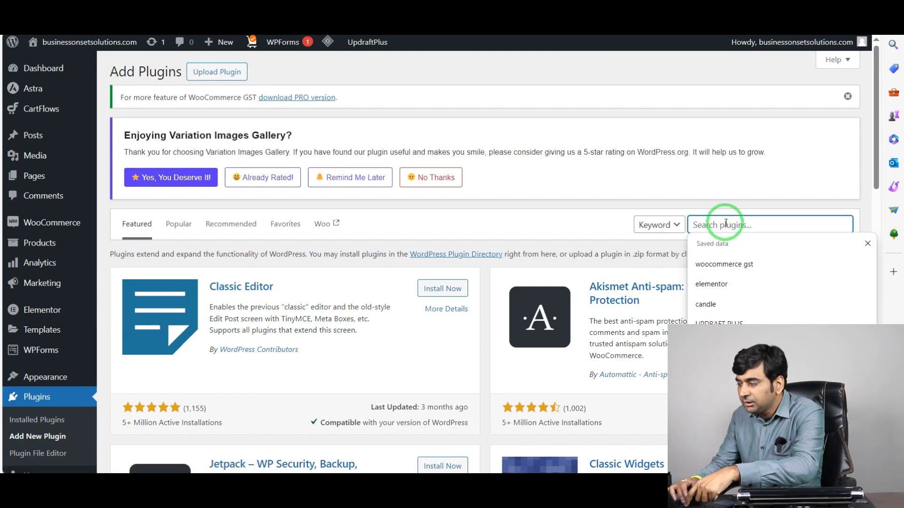
{"action": "type", "text": "ret"}
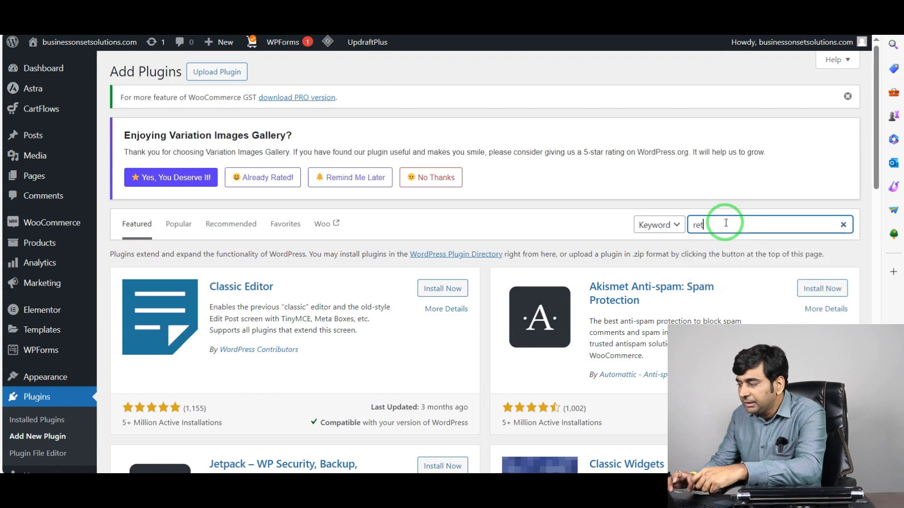
{"action": "type", "text": "urn re"}
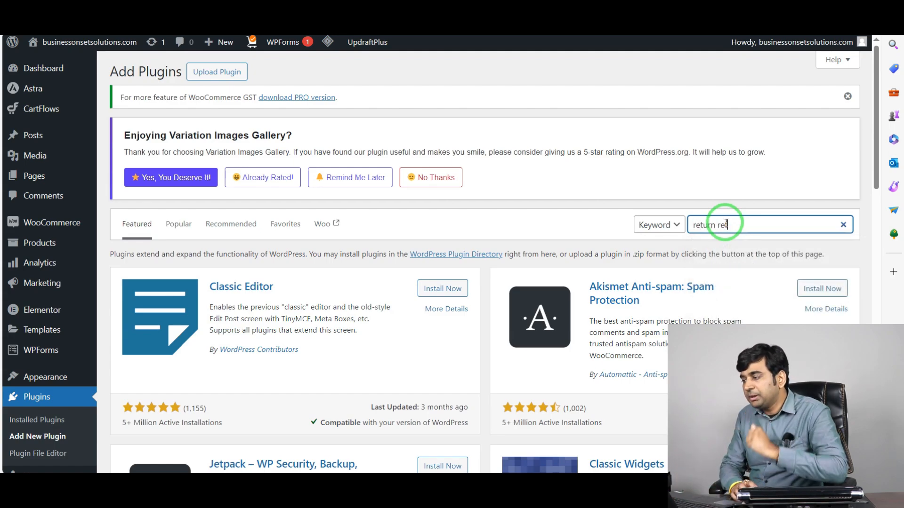
{"action": "type", "text": "fund"}
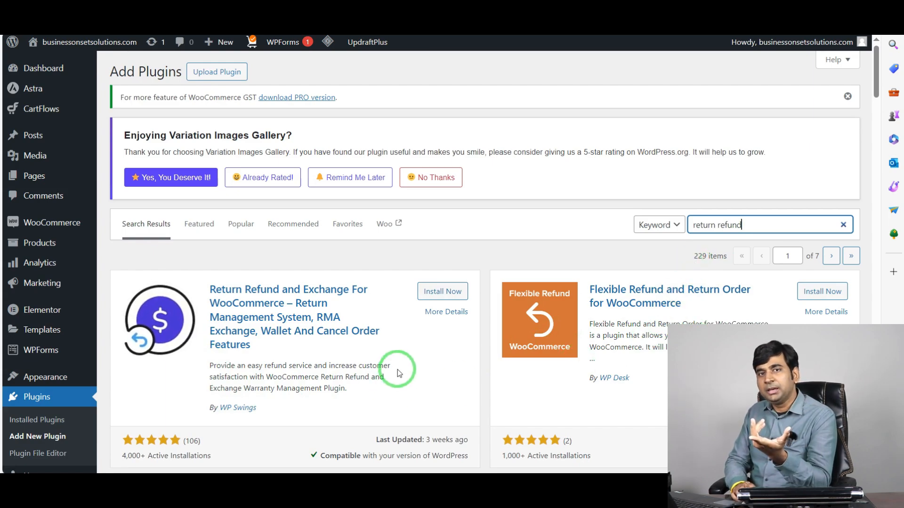
Install and activate the Return Refund and Exchange For WooCommerce plugin by WP Swings
{"action": "left_click", "coordinate": [437, 291]}
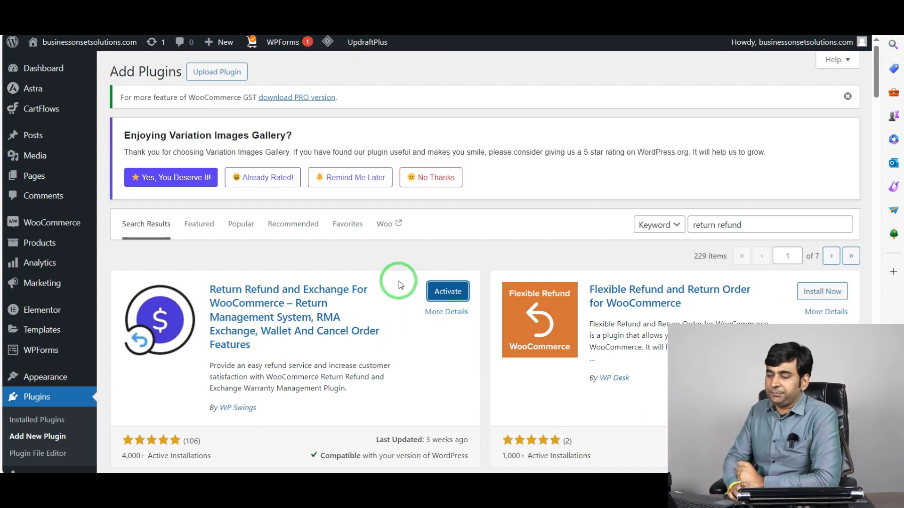
{"action": "left_click", "coordinate": [452, 289]}
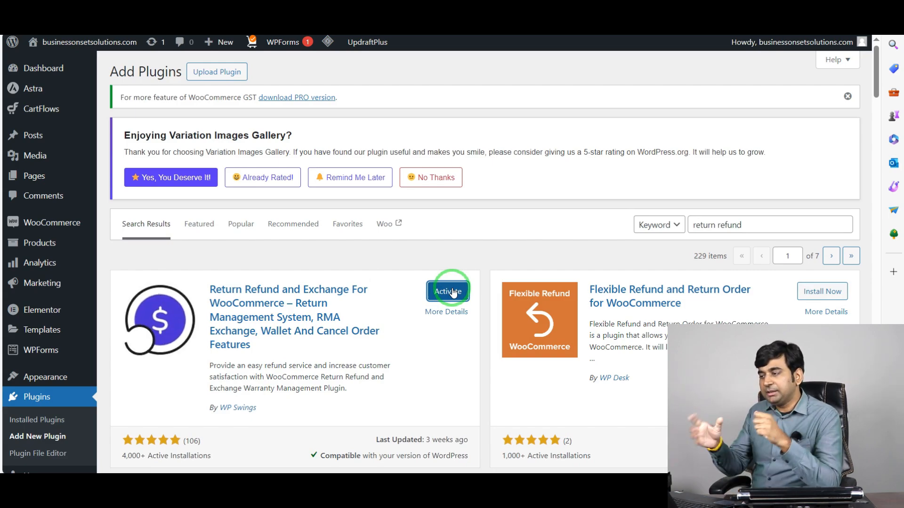
{"action": "left_click", "coordinate": [449, 291]}
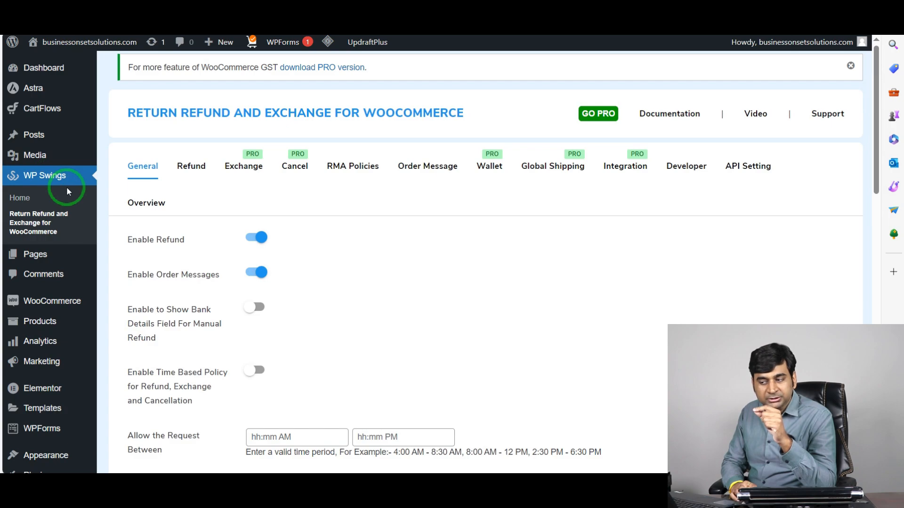
Enable showing the bank details field for manual refunds in the plugin's General settings
{"action": "mouse_move", "coordinate": [49, 303]}
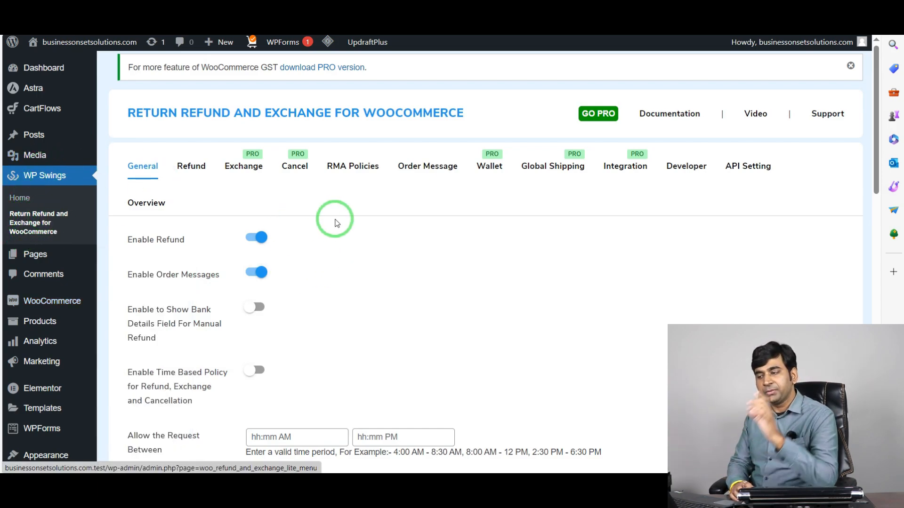
{"action": "scroll", "coordinate": [343, 226], "scroll_direction": "down", "scroll_amount": 2}
{"action": "scroll", "coordinate": [342, 227], "scroll_direction": "up", "scroll_amount": 2}
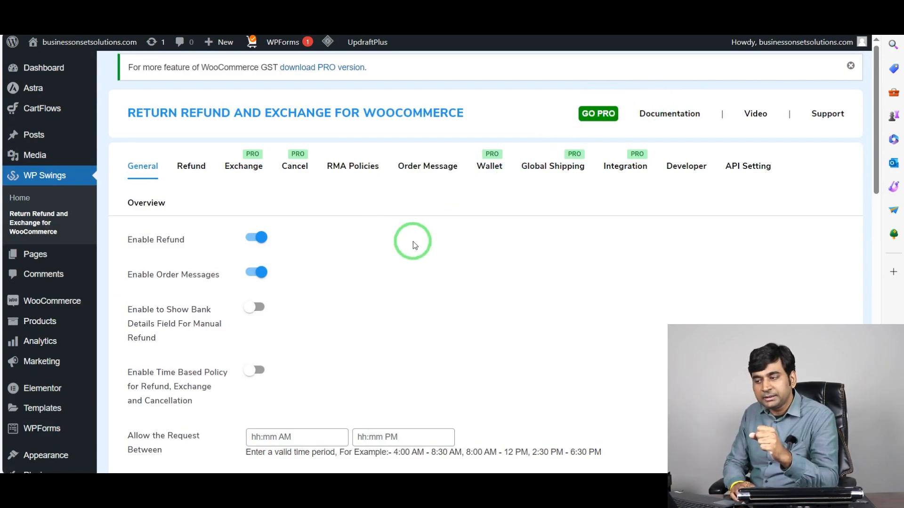
{"action": "scroll", "coordinate": [226, 239], "scroll_direction": "down", "scroll_amount": 1}
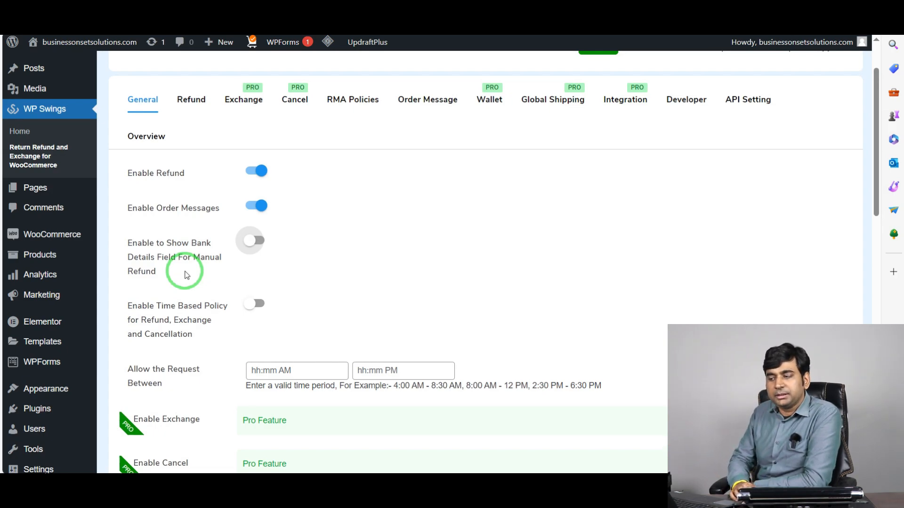
{"action": "left_click", "coordinate": [258, 242]}
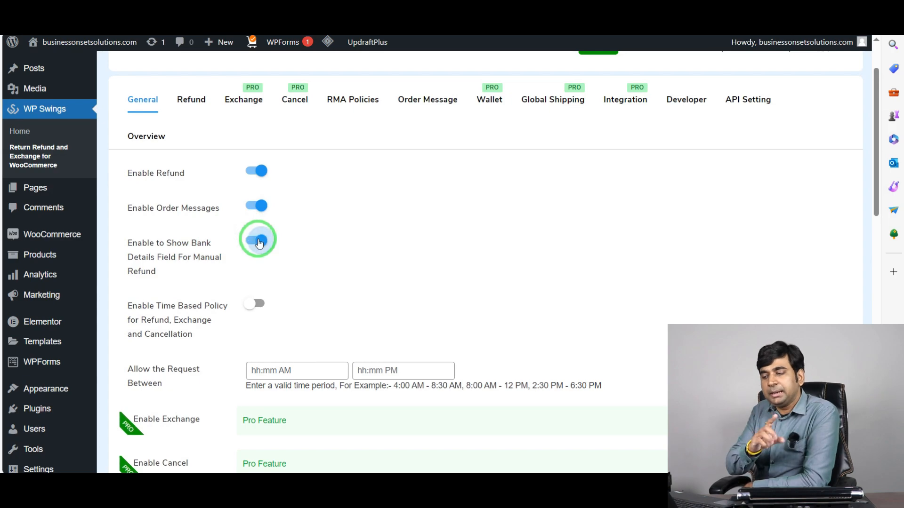
Examine the remaining General settings, including the time-based policy, the allowed request period and the Pro-only options
{"action": "scroll", "coordinate": [375, 189], "scroll_direction": "down", "scroll_amount": 3}
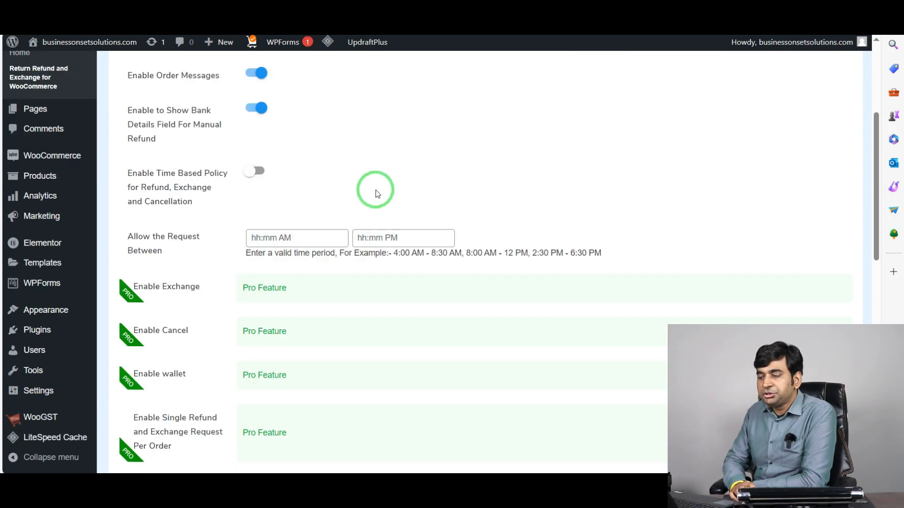
{"action": "scroll", "coordinate": [339, 150], "scroll_direction": "up", "scroll_amount": 3}
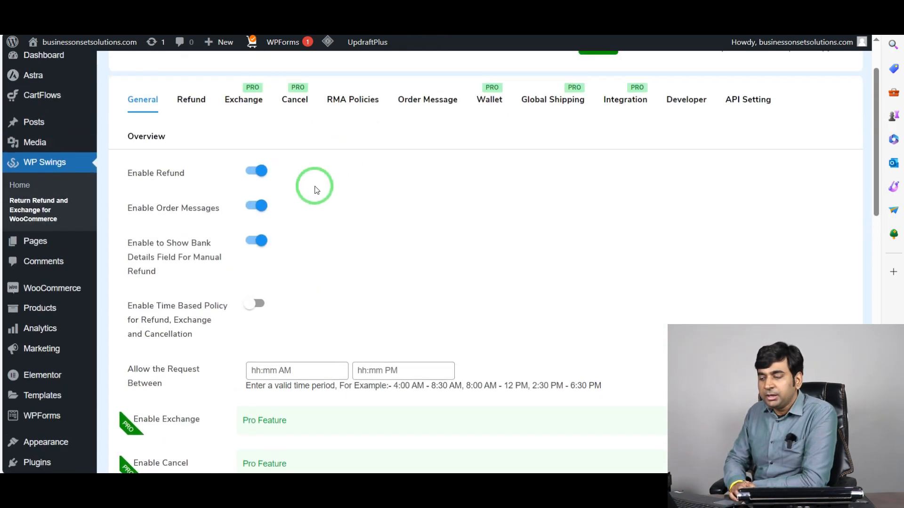
{"action": "scroll", "coordinate": [235, 197], "scroll_direction": "down", "scroll_amount": 2}
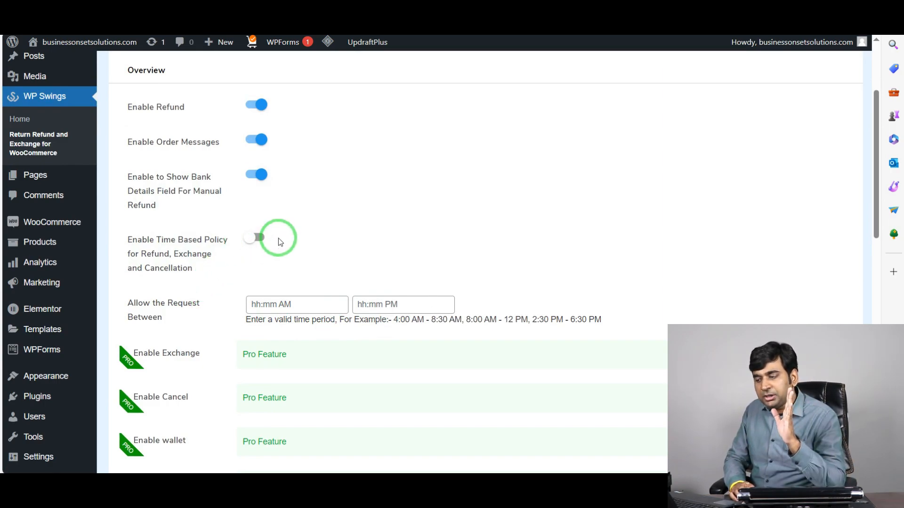
{"action": "scroll", "coordinate": [212, 193], "scroll_direction": "down", "scroll_amount": 2}
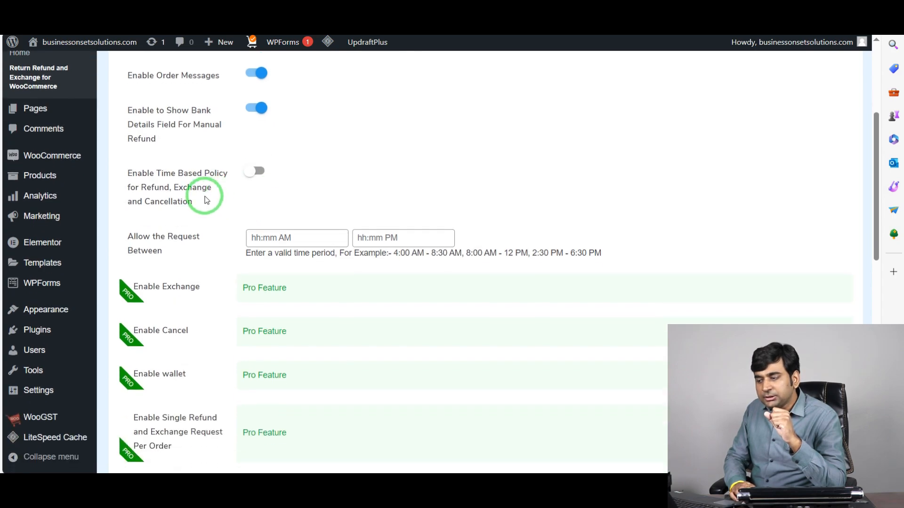
{"action": "scroll", "coordinate": [205, 196], "scroll_direction": "down", "scroll_amount": 4}
{"action": "scroll", "coordinate": [272, 181], "scroll_direction": "down", "scroll_amount": 4}
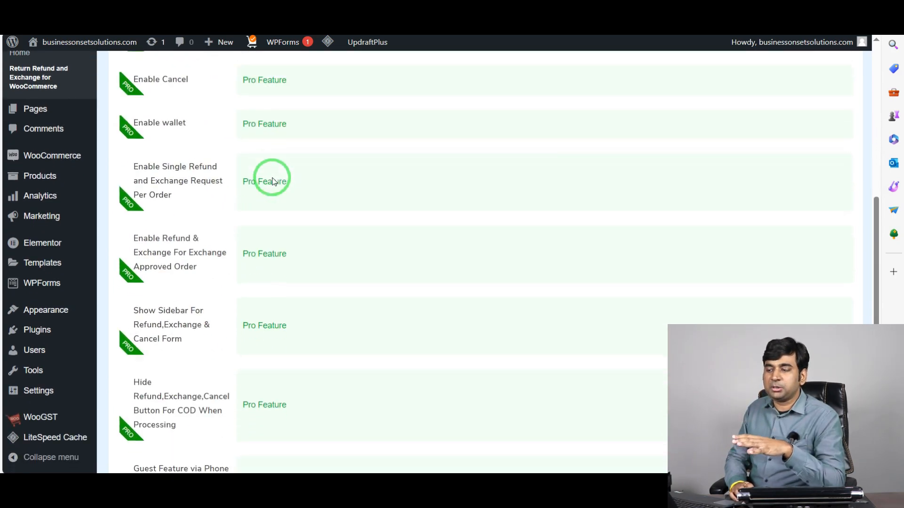
{"action": "scroll", "coordinate": [186, 185], "scroll_direction": "down", "scroll_amount": 6}
{"action": "scroll", "coordinate": [185, 185], "scroll_direction": "up", "scroll_amount": 8}
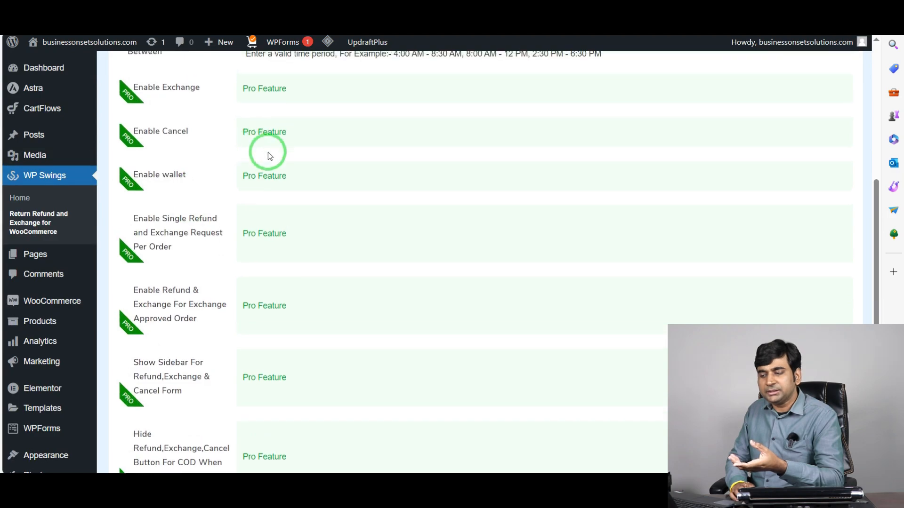
{"action": "scroll", "coordinate": [287, 242], "scroll_direction": "up", "scroll_amount": 7}
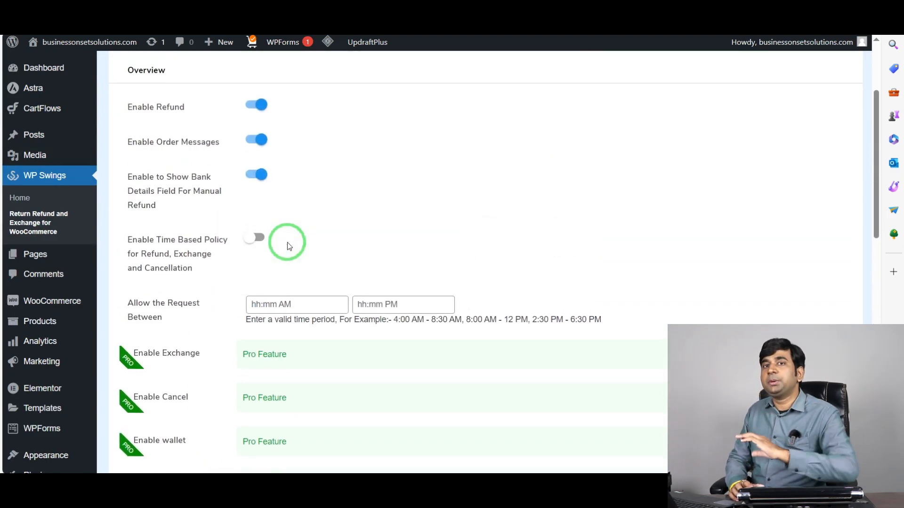
{"action": "scroll", "coordinate": [288, 242], "scroll_direction": "down", "scroll_amount": 5}
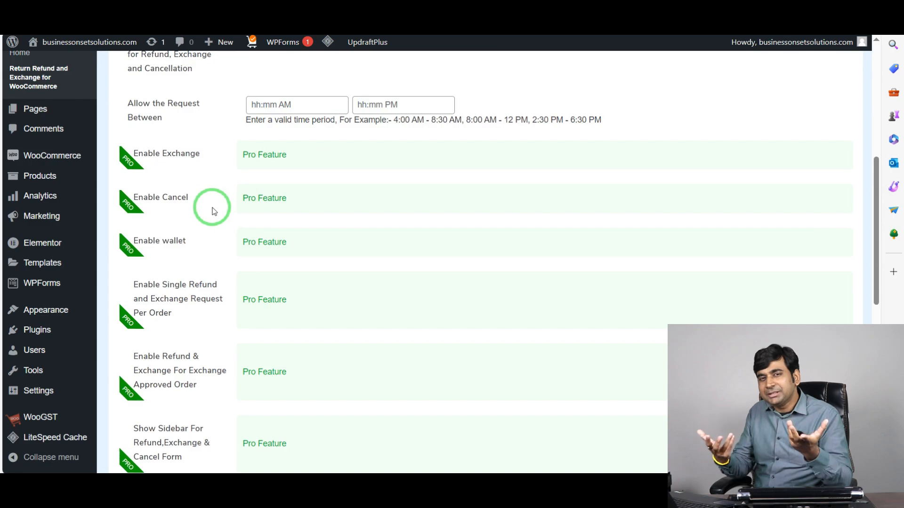
{"action": "scroll", "coordinate": [213, 211], "scroll_direction": "down", "scroll_amount": 1}
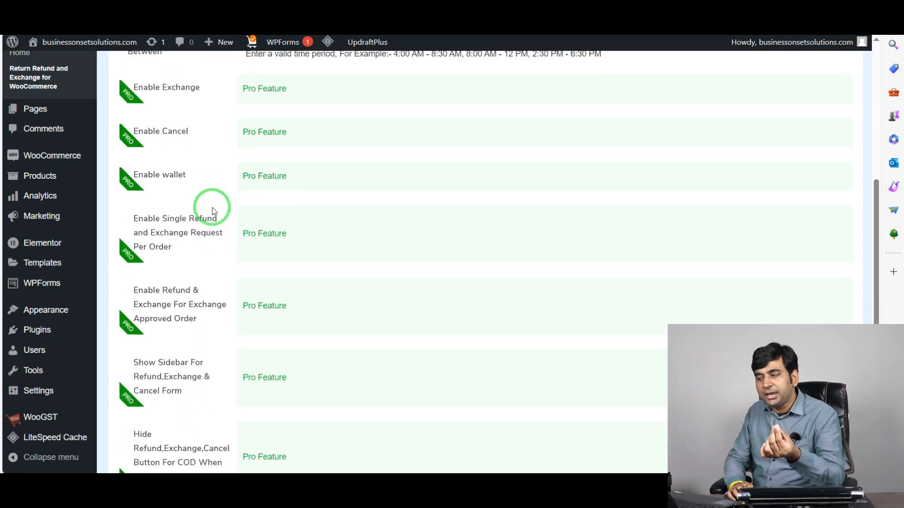
{"action": "scroll", "coordinate": [212, 204], "scroll_direction": "up", "scroll_amount": 3}
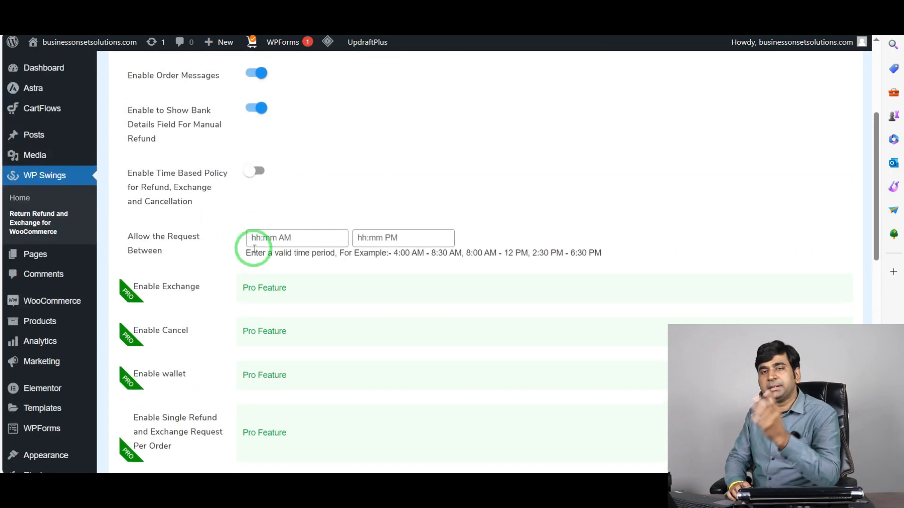
{"action": "scroll", "coordinate": [292, 176], "scroll_direction": "up", "scroll_amount": 1}
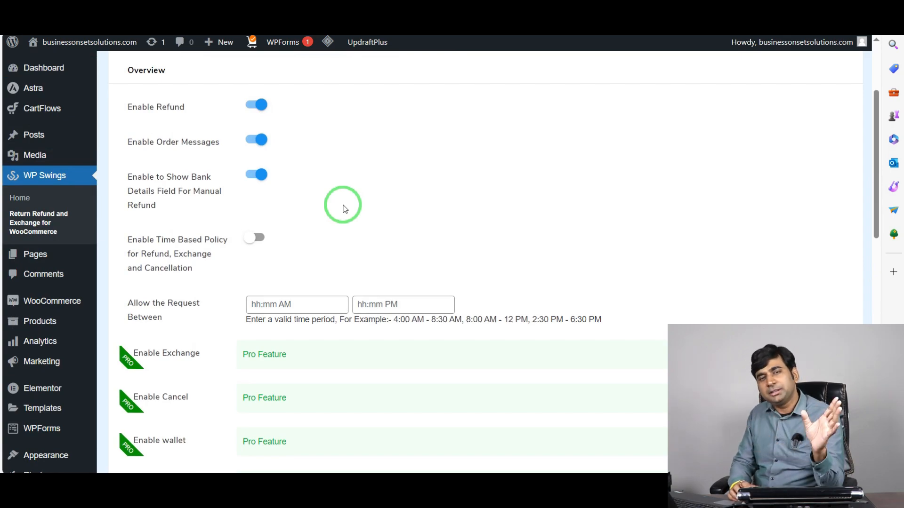
{"action": "scroll", "coordinate": [343, 208], "scroll_direction": "up", "scroll_amount": 3}
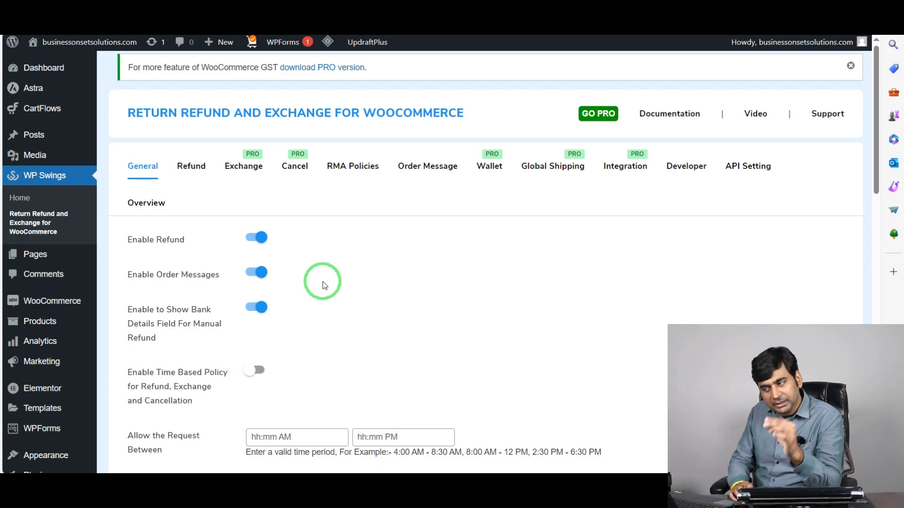
Save the plugin's General settings
{"action": "scroll", "coordinate": [324, 284], "scroll_direction": "down", "scroll_amount": 4}
{"action": "scroll", "coordinate": [324, 284], "scroll_direction": "down", "scroll_amount": 4}
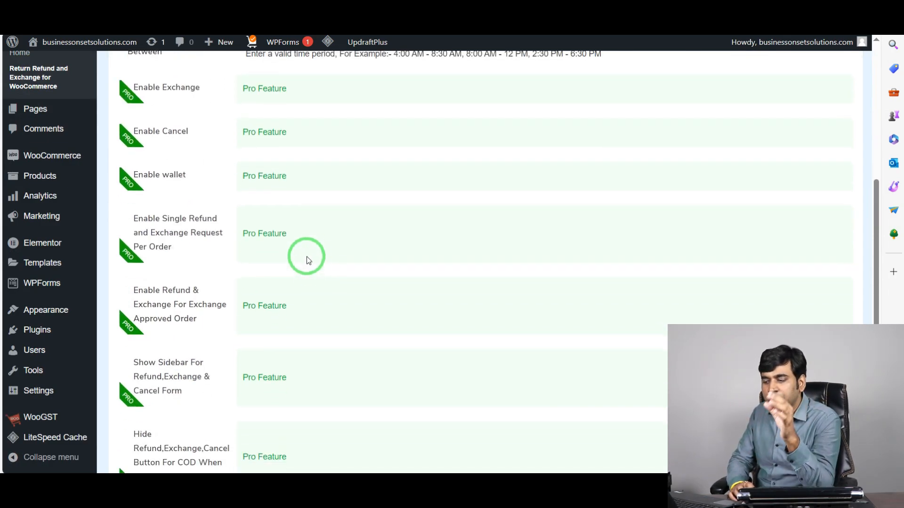
{"action": "scroll", "coordinate": [308, 260], "scroll_direction": "down", "scroll_amount": 4}
{"action": "scroll", "coordinate": [308, 261], "scroll_direction": "down", "scroll_amount": 4}
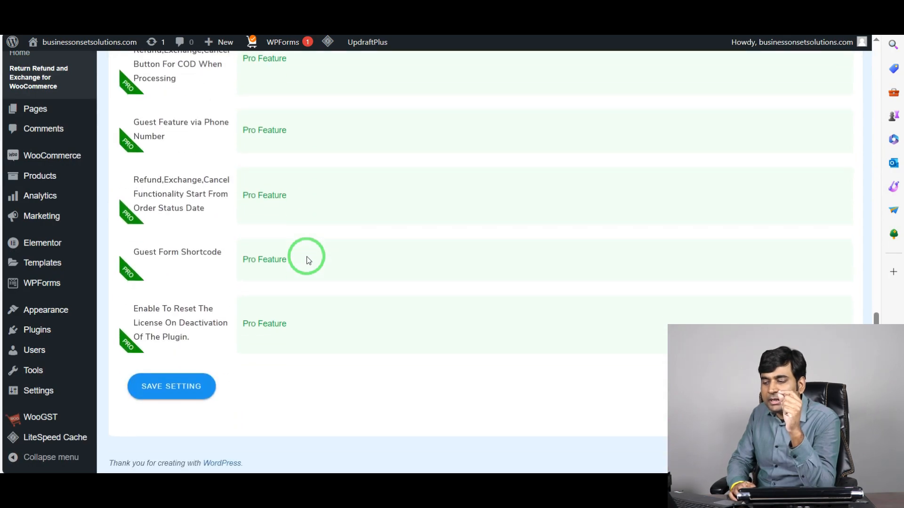
{"action": "left_click", "coordinate": [162, 391]}
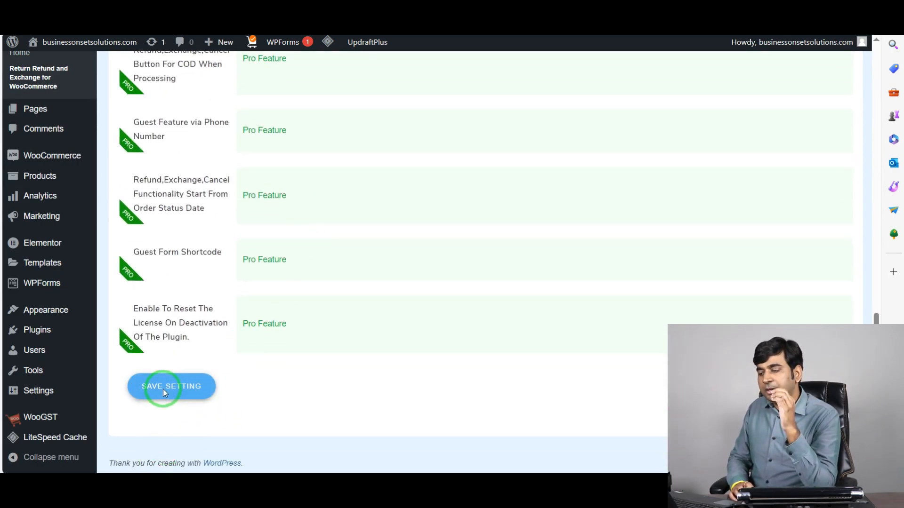
Open the plugin's Refund settings and go to the manage stock and attachment options
{"action": "scroll", "coordinate": [294, 335], "scroll_direction": "up", "scroll_amount": 16}
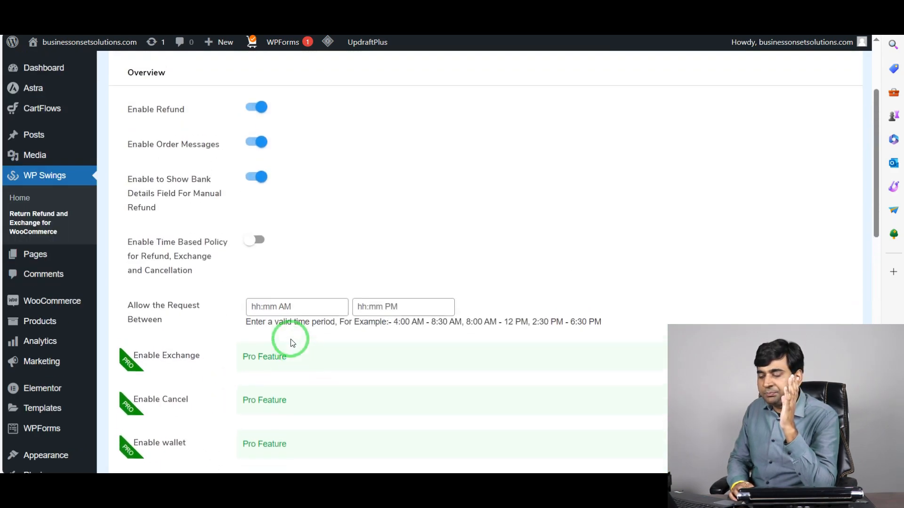
{"action": "scroll", "coordinate": [299, 369], "scroll_direction": "down", "scroll_amount": 12}
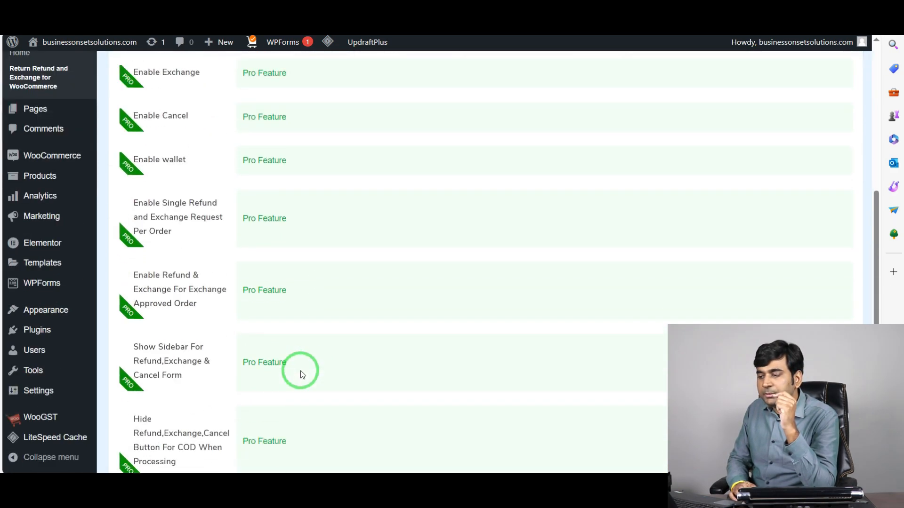
{"action": "scroll", "coordinate": [272, 383], "scroll_direction": "up", "scroll_amount": 15}
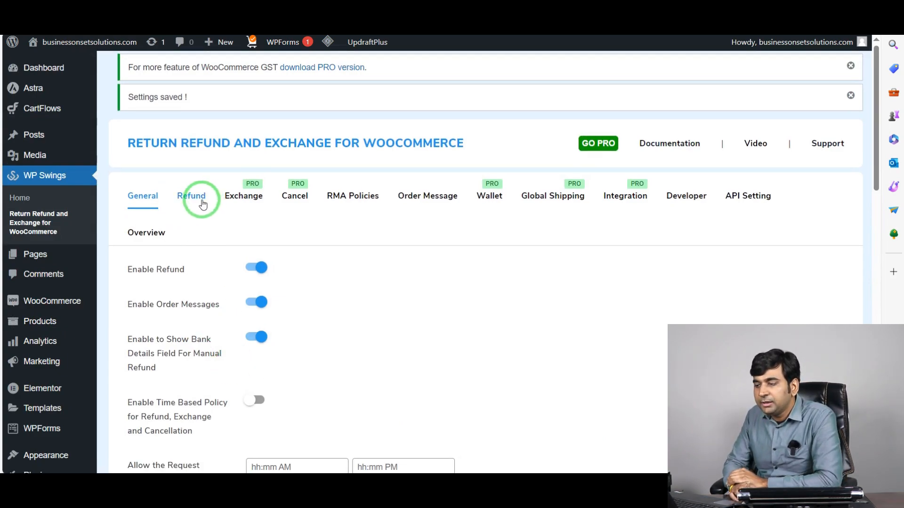
{"action": "left_click", "coordinate": [203, 203]}
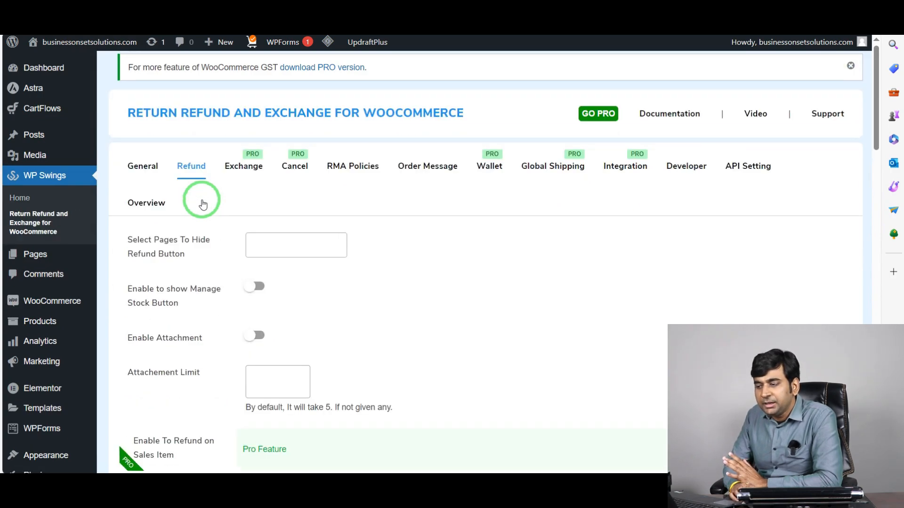
{"action": "scroll", "coordinate": [202, 203], "scroll_direction": "down", "scroll_amount": 1}
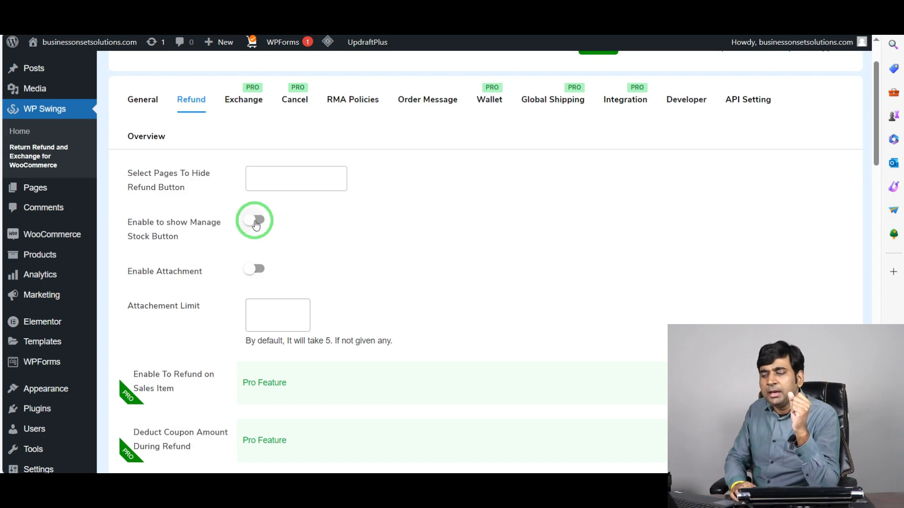
Enable attachments in the Refund settings and set the attachment limit to 5
{"action": "scroll", "coordinate": [170, 224], "scroll_direction": "down", "scroll_amount": 2}
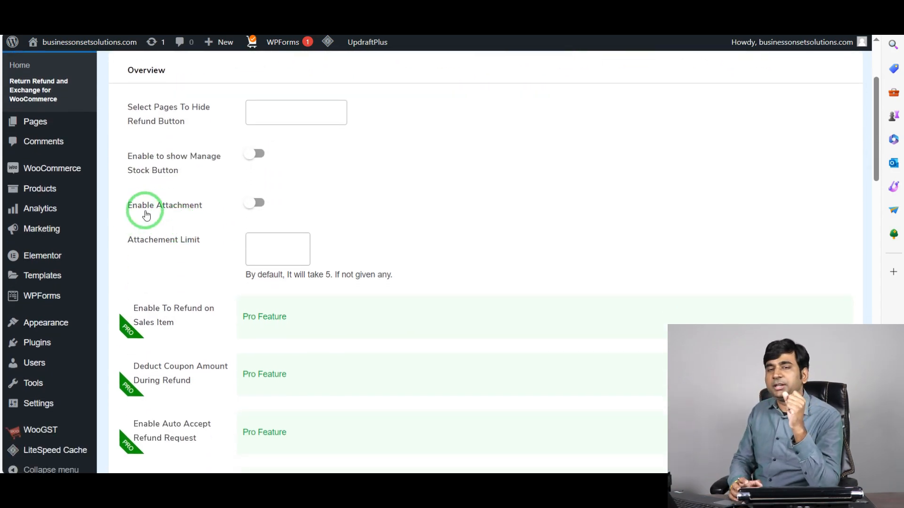
{"action": "left_click", "coordinate": [257, 203]}
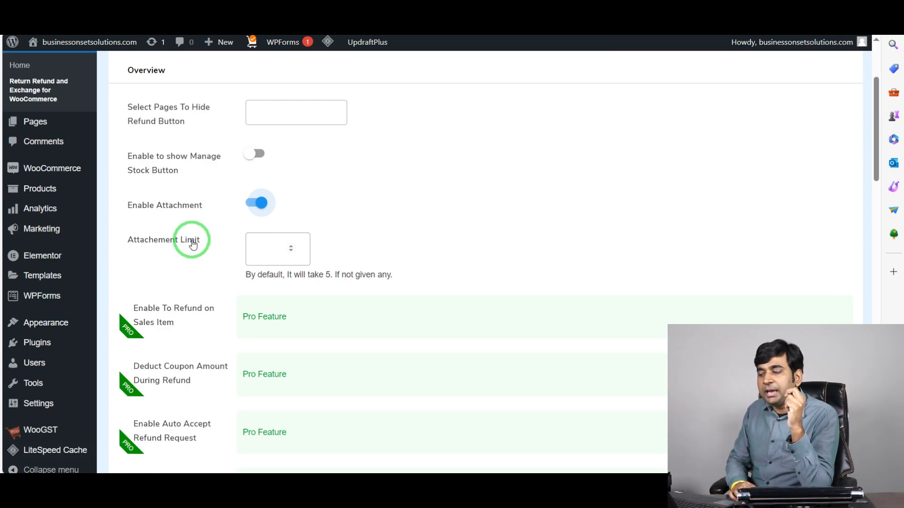
{"action": "scroll", "coordinate": [230, 219], "scroll_direction": "down", "scroll_amount": 2}
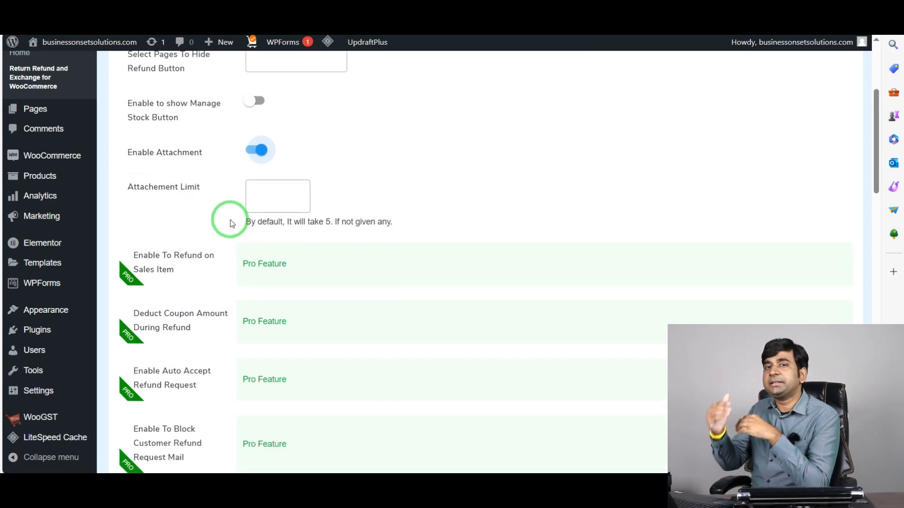
{"action": "left_click", "coordinate": [268, 175]}
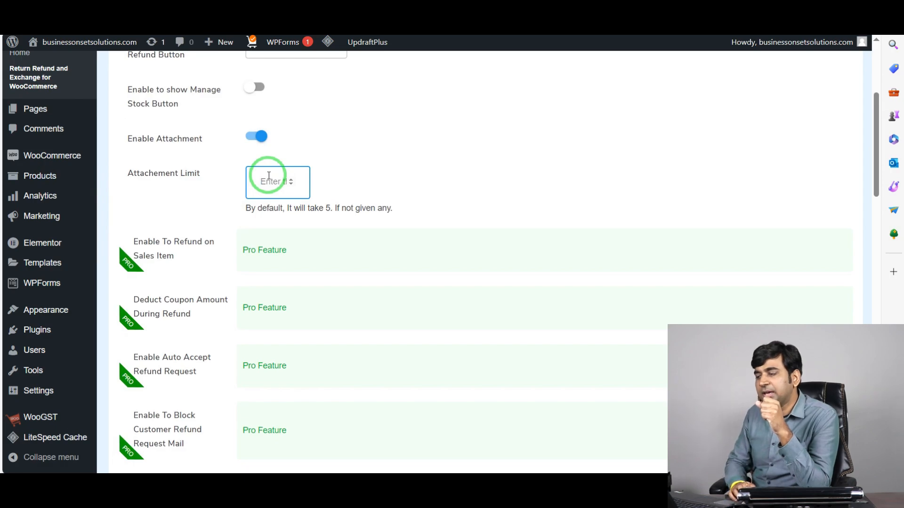
{"action": "type", "text": "5"}
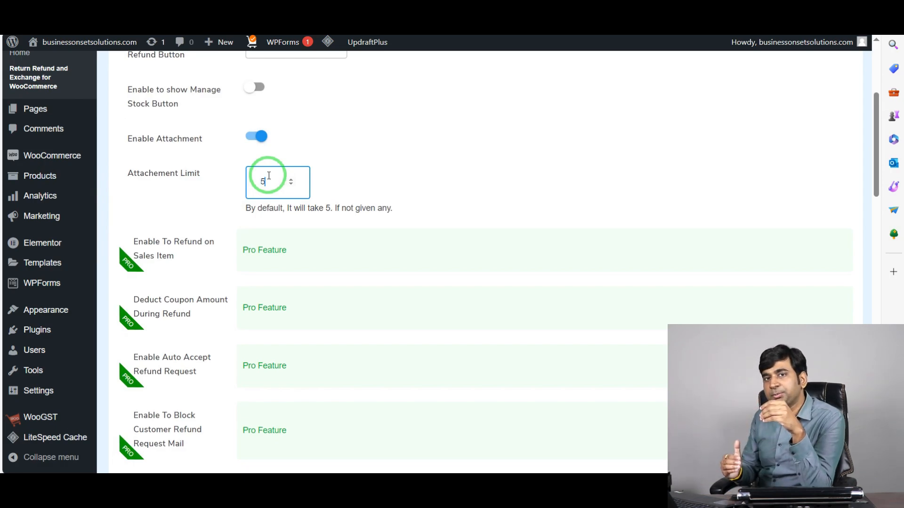
{"action": "left_click", "coordinate": [374, 163]}
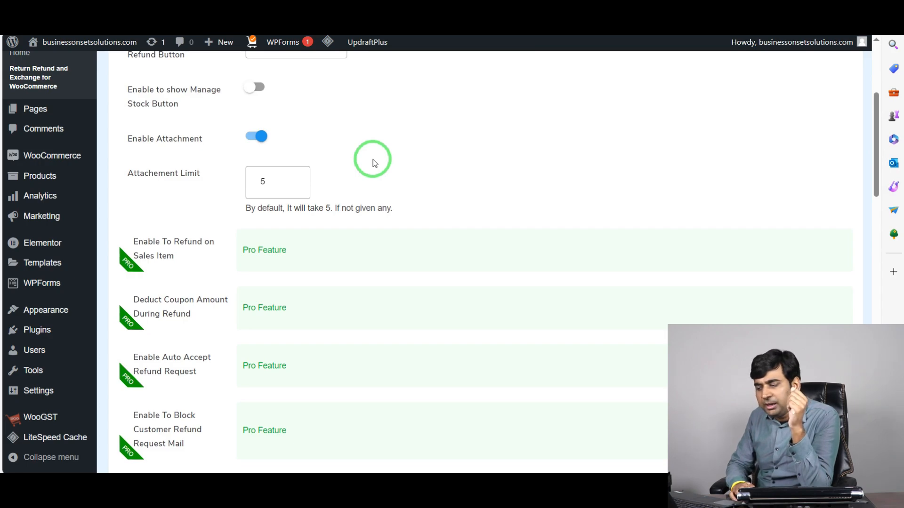
Set the refund button text to "Refund" and enable the refund reason description in the Appearance section
{"action": "scroll", "coordinate": [374, 162], "scroll_direction": "down", "scroll_amount": 5}
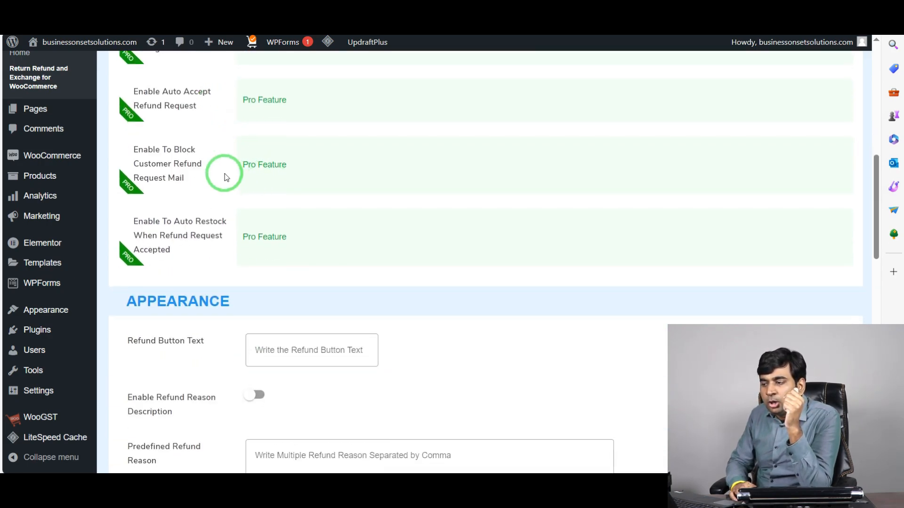
{"action": "scroll", "coordinate": [226, 177], "scroll_direction": "down", "scroll_amount": 4}
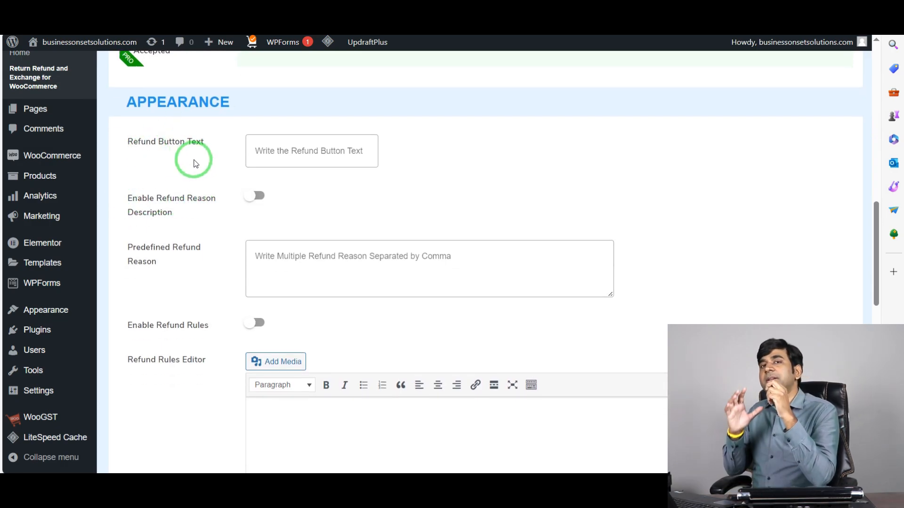
{"action": "left_click", "coordinate": [309, 149]}
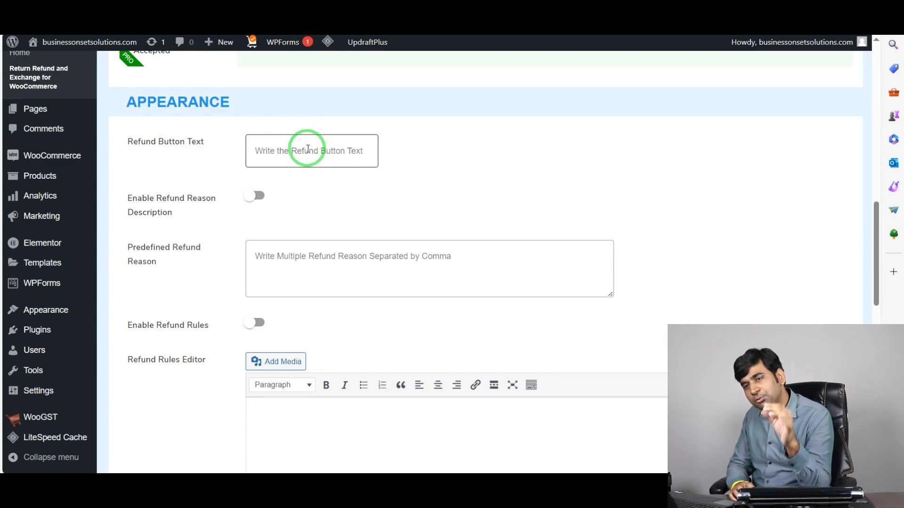
{"action": "left_click", "coordinate": [308, 148]}
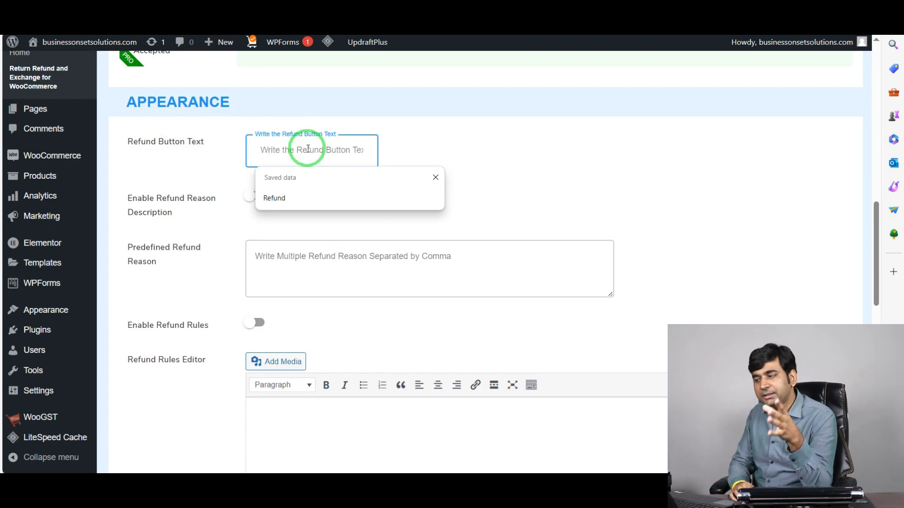
{"action": "key", "text": "Down"}
{"action": "key", "text": "Return"}
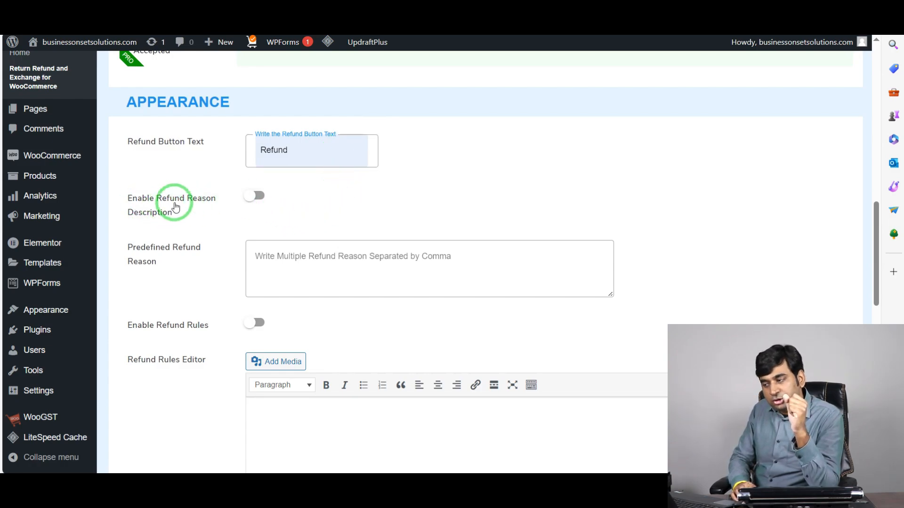
{"action": "left_click", "coordinate": [259, 197]}
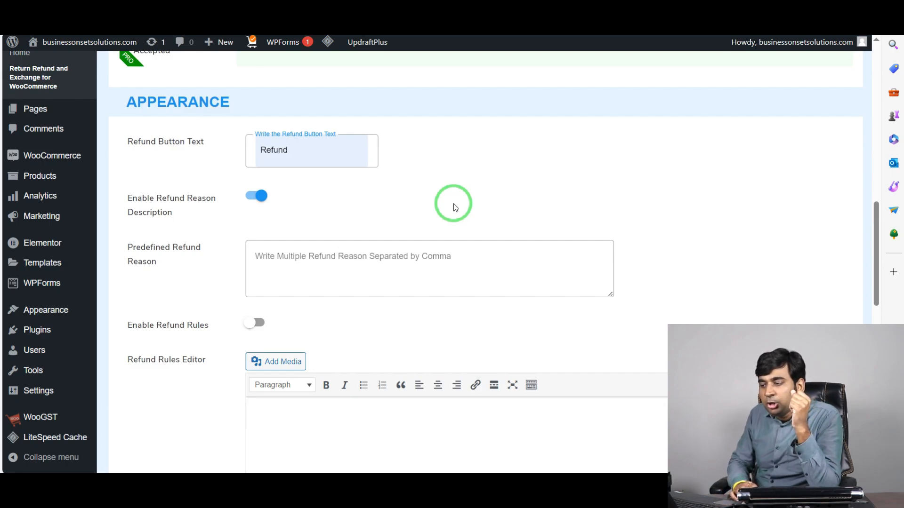
Enter the predefined refund reasons "Quality is not Good, Too Late, Not Intended for the Purpose"
{"action": "scroll", "coordinate": [455, 208], "scroll_direction": "down", "scroll_amount": 1}
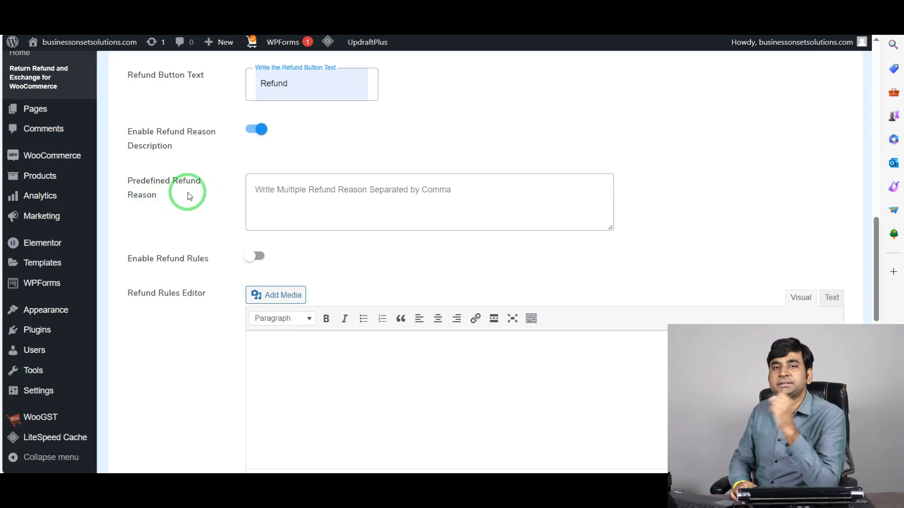
{"action": "left_click", "coordinate": [292, 207]}
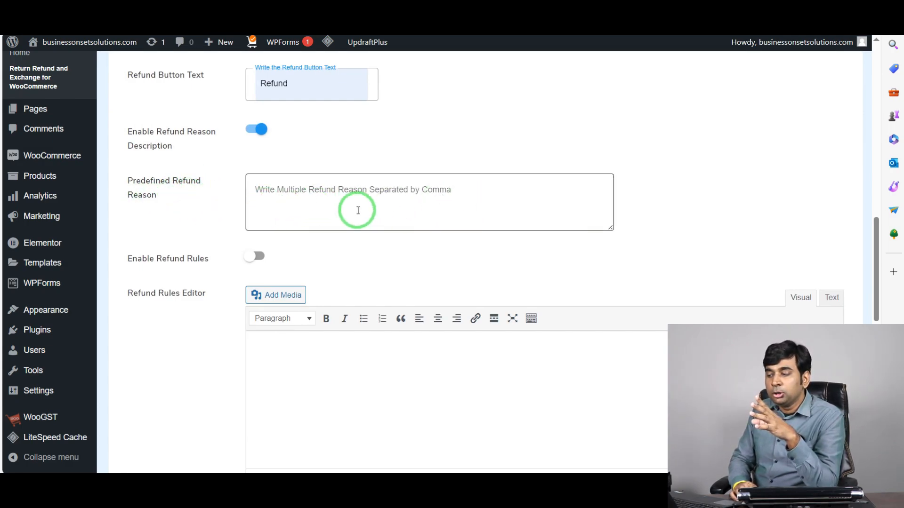
{"action": "left_click", "coordinate": [308, 191]}
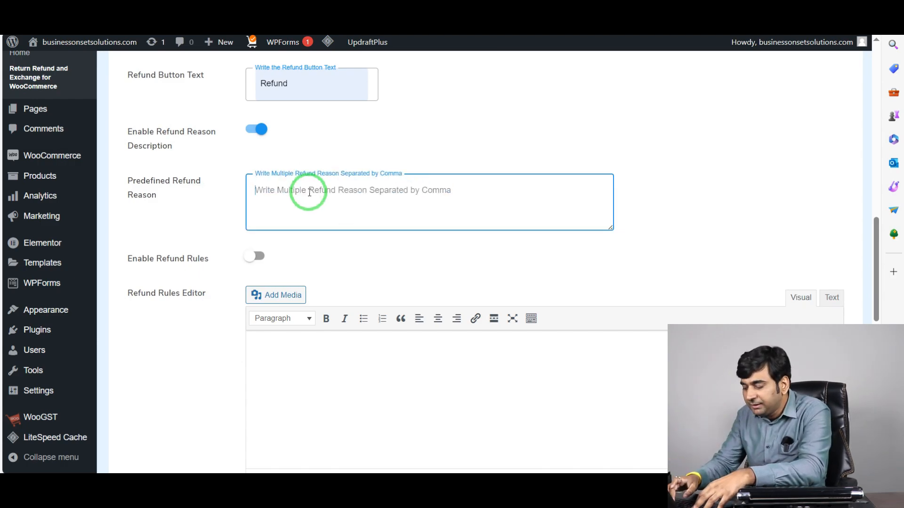
{"action": "type", "text": "Q"}
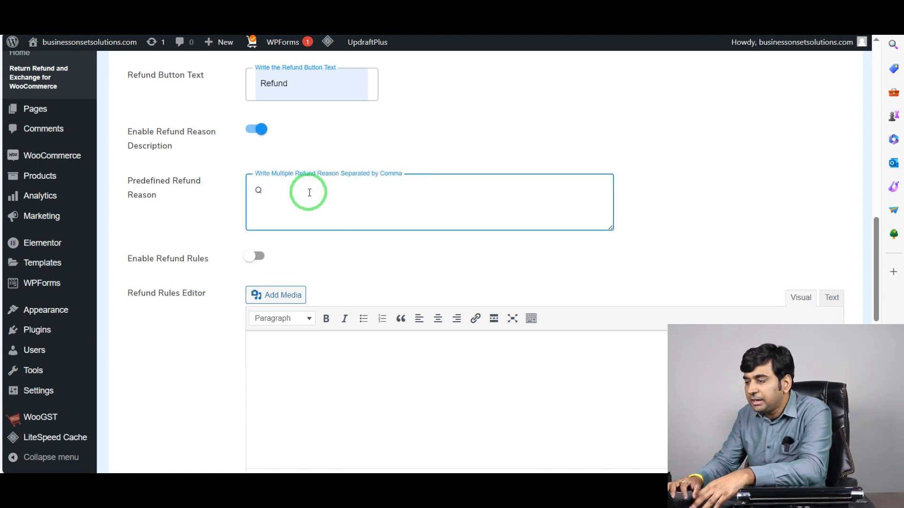
{"action": "type", "text": "ualit"}
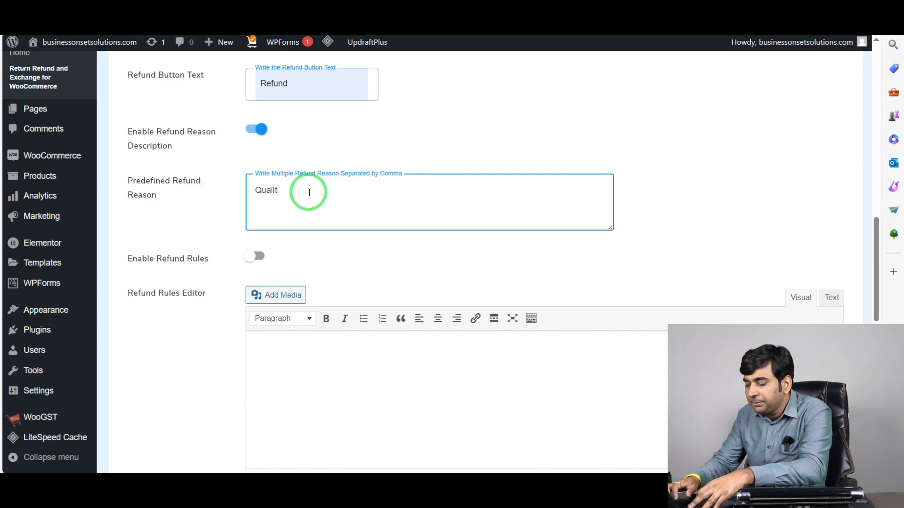
{"action": "type", "text": "y is"}
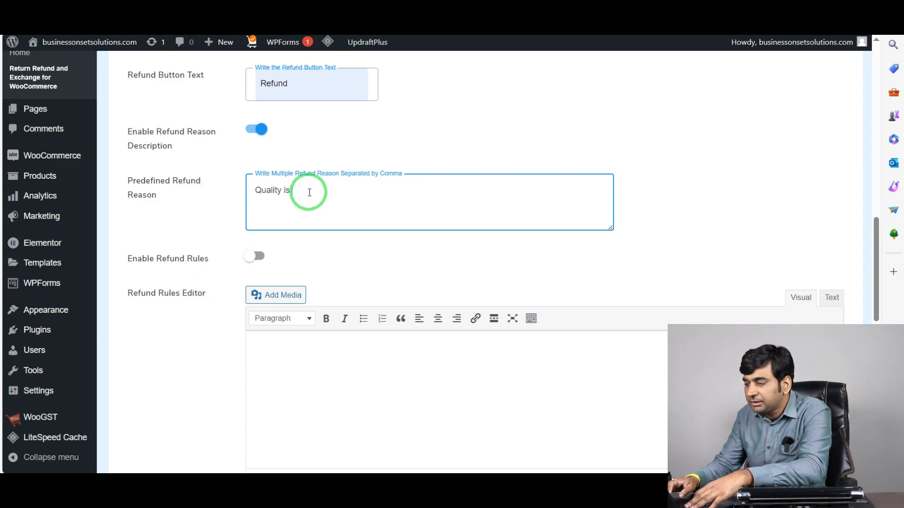
{"action": "type", "text": " not Good"}
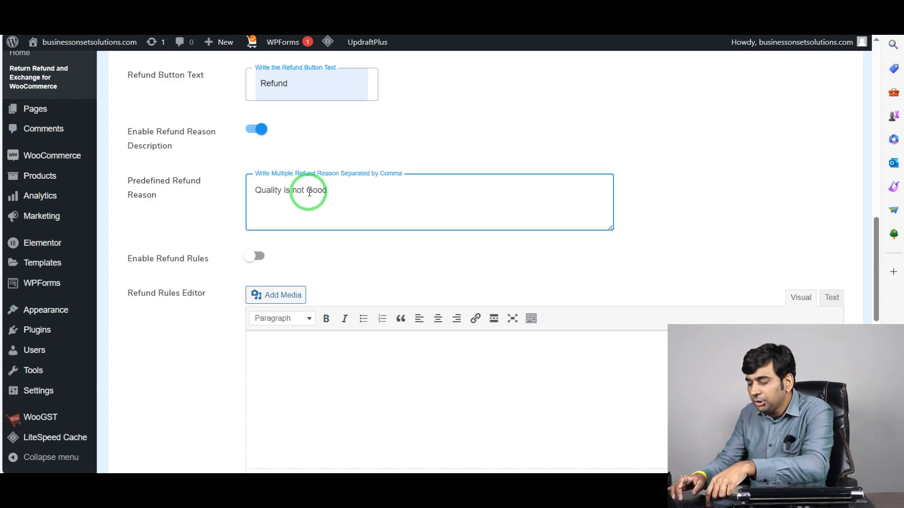
{"action": "key", "text": "BackSpace"}
{"action": "type", "text": ", "}
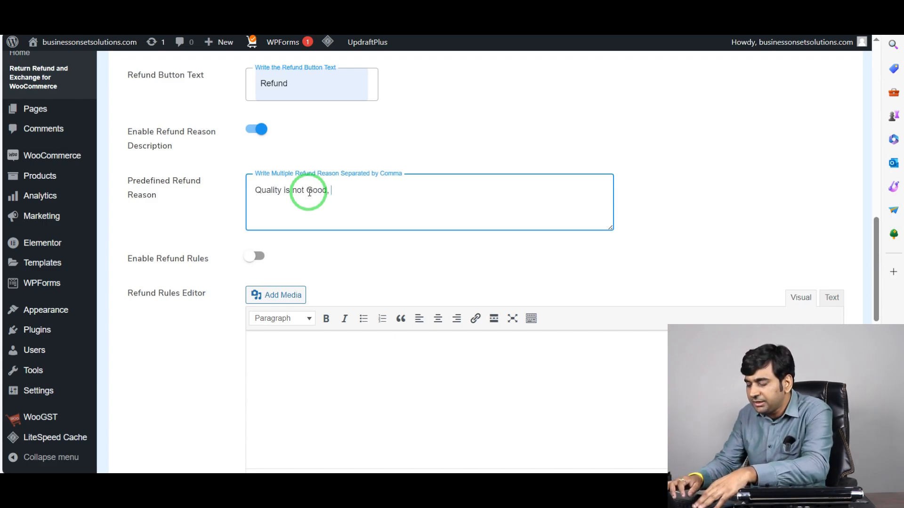
{"action": "type", "text": "Too "}
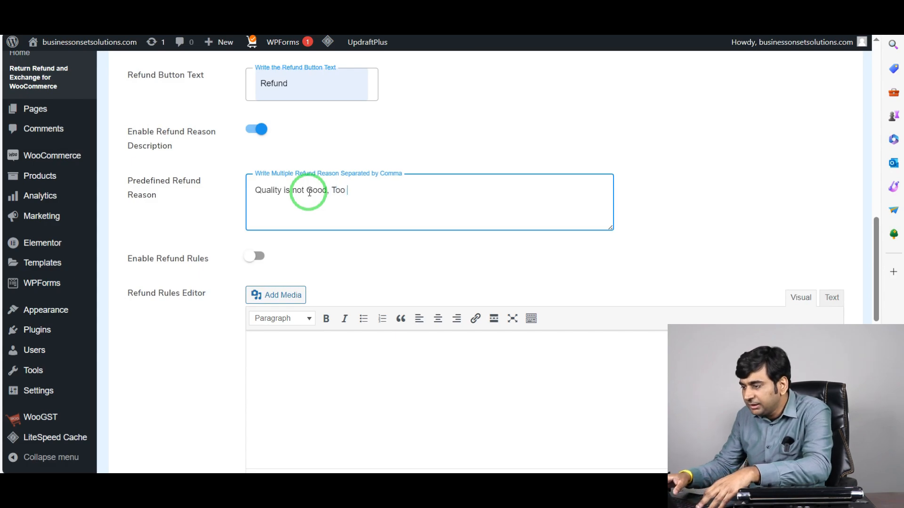
{"action": "type", "text": "Late, "}
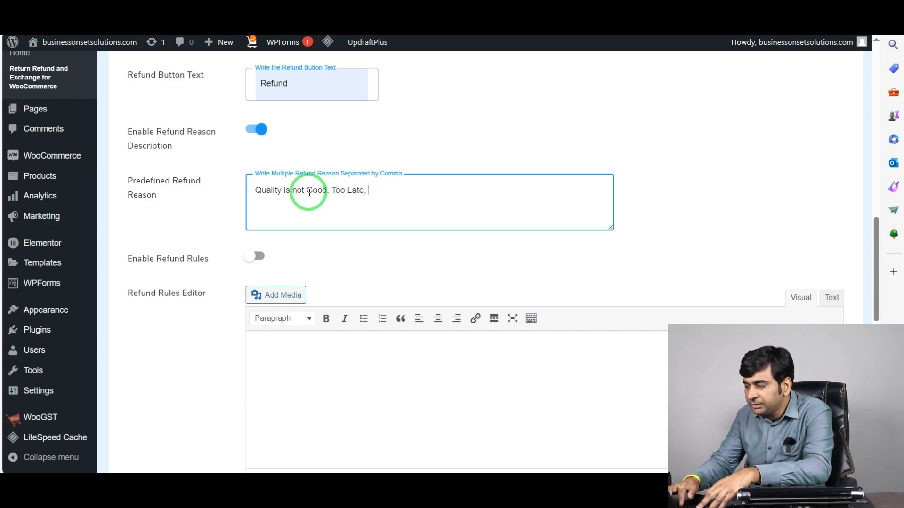
{"action": "type", "text": "N"}
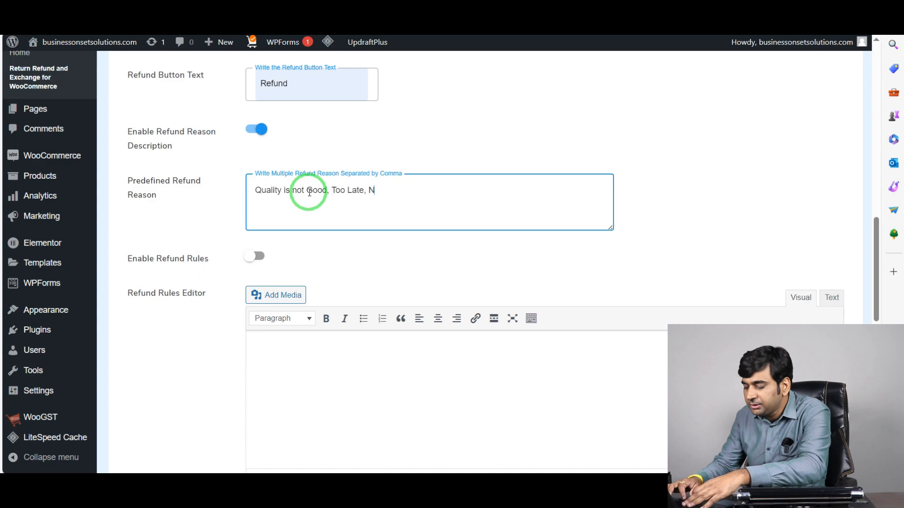
{"action": "type", "text": "ot Inte"}
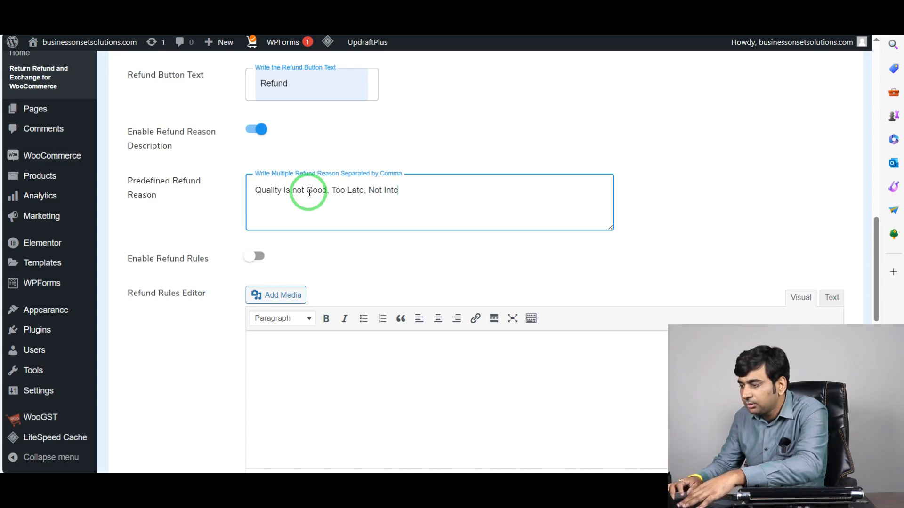
{"action": "type", "text": "nded "}
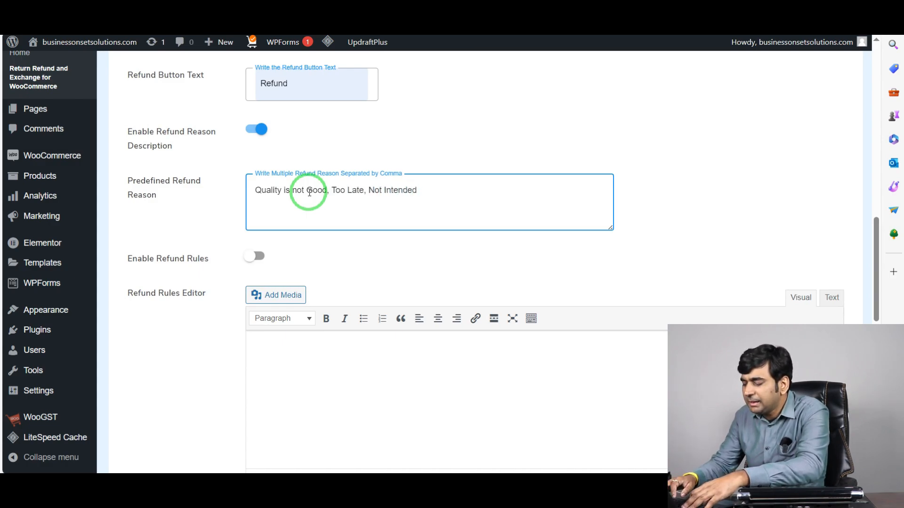
{"action": "type", "text": "for the Pu"}
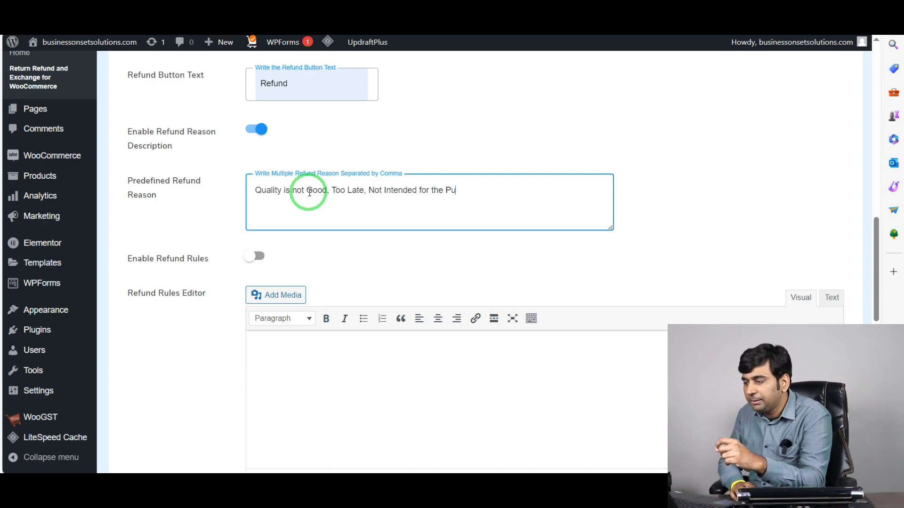
{"action": "type", "text": "rpose"}
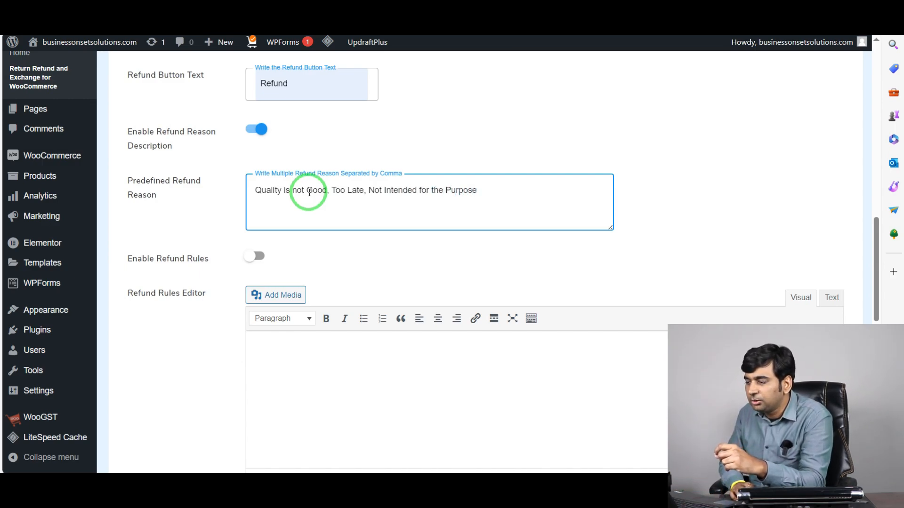
Remove the spaces after the commas separating the predefined refund reasons
{"action": "left_click", "coordinate": [332, 191]}
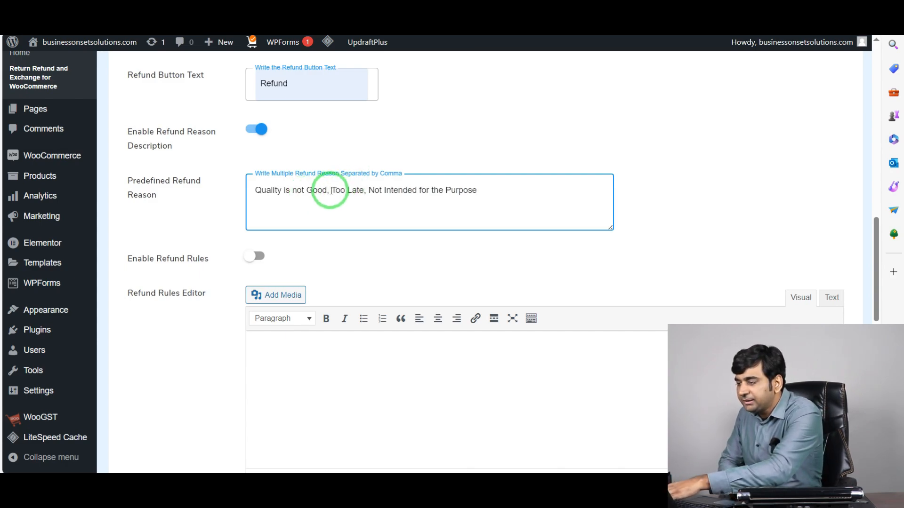
{"action": "key", "text": "BackSpace"}
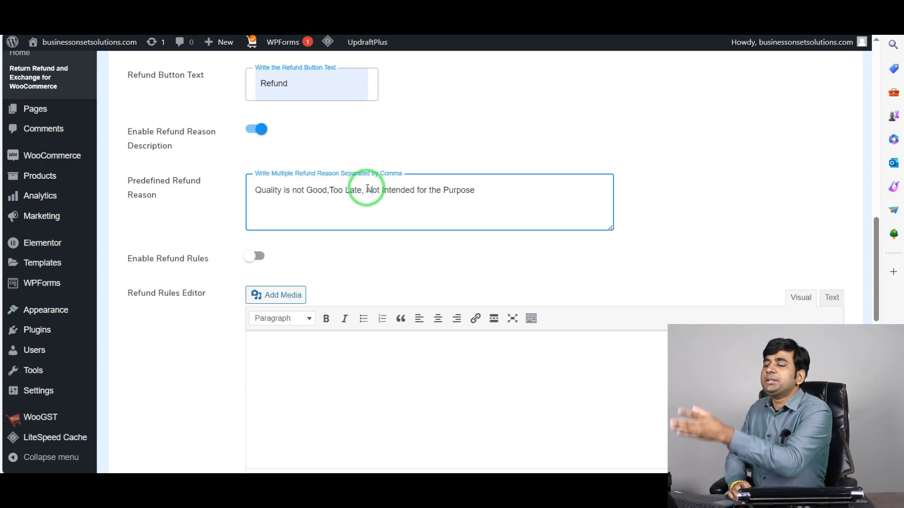
{"action": "left_click", "coordinate": [366, 193]}
{"action": "key", "text": "BackSpace"}
{"action": "left_click", "coordinate": [499, 202]}
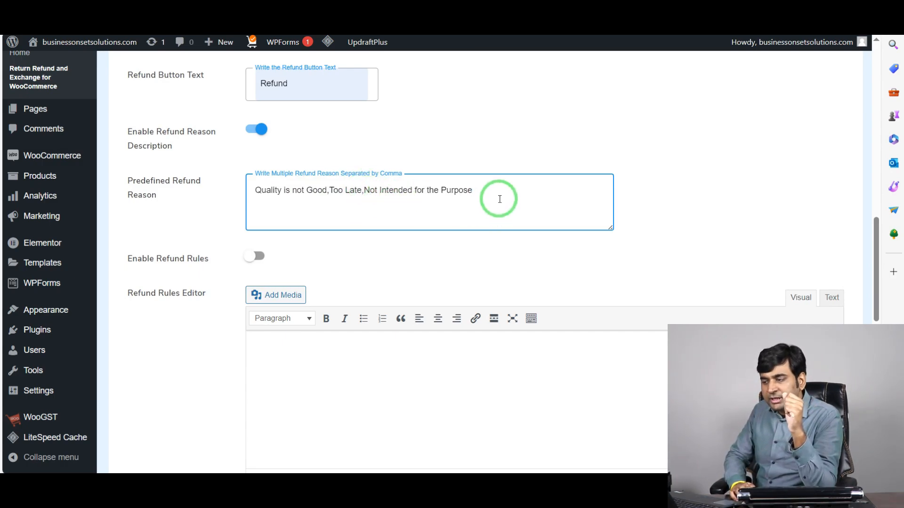
Leave the refund rules and form styling options as they are and save the Refund settings
{"action": "scroll", "coordinate": [499, 199], "scroll_direction": "down", "scroll_amount": 1}
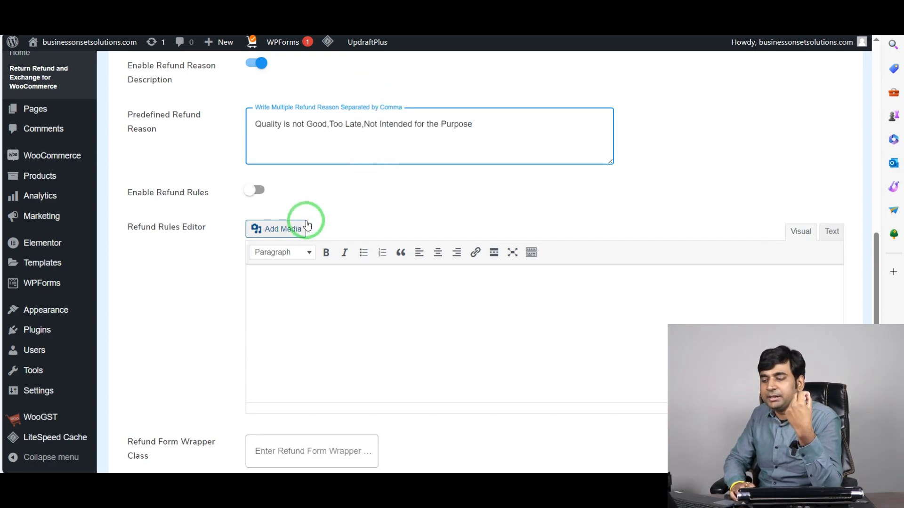
{"action": "scroll", "coordinate": [207, 259], "scroll_direction": "down", "scroll_amount": 3}
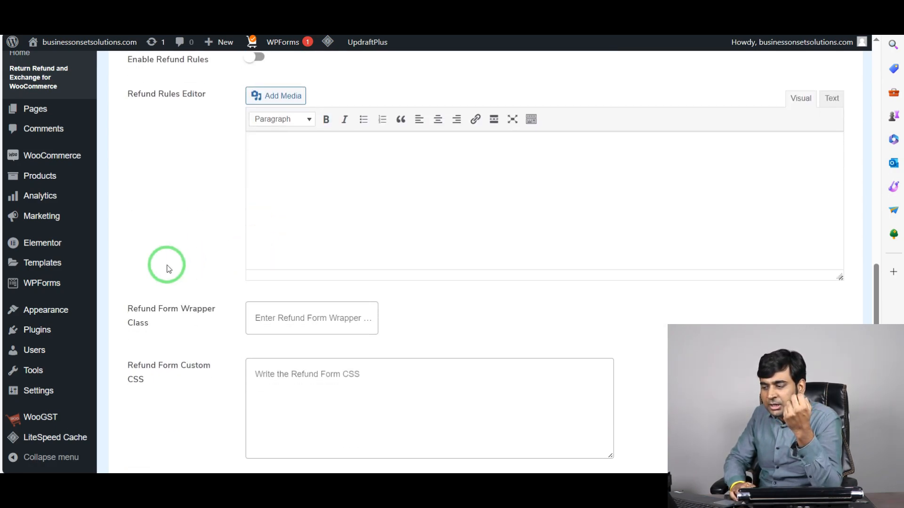
{"action": "scroll", "coordinate": [176, 269], "scroll_direction": "down", "scroll_amount": 9}
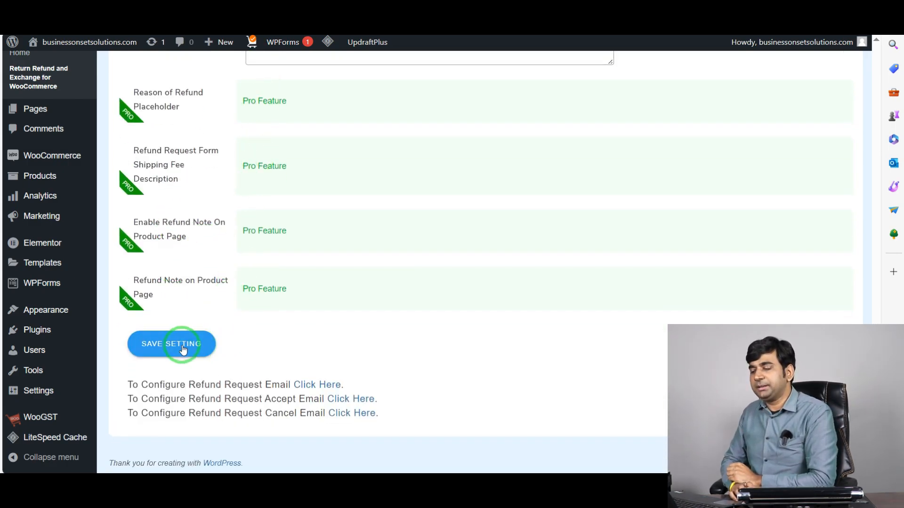
{"action": "left_click", "coordinate": [164, 344]}
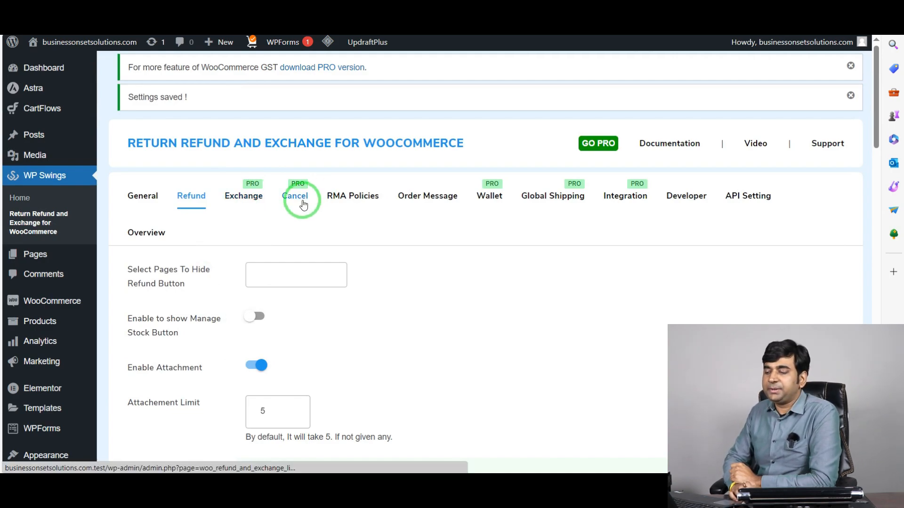
Look through the Exchange settings and open the RMA Policies settings
{"action": "scroll", "coordinate": [304, 204], "scroll_direction": "down", "scroll_amount": 5}
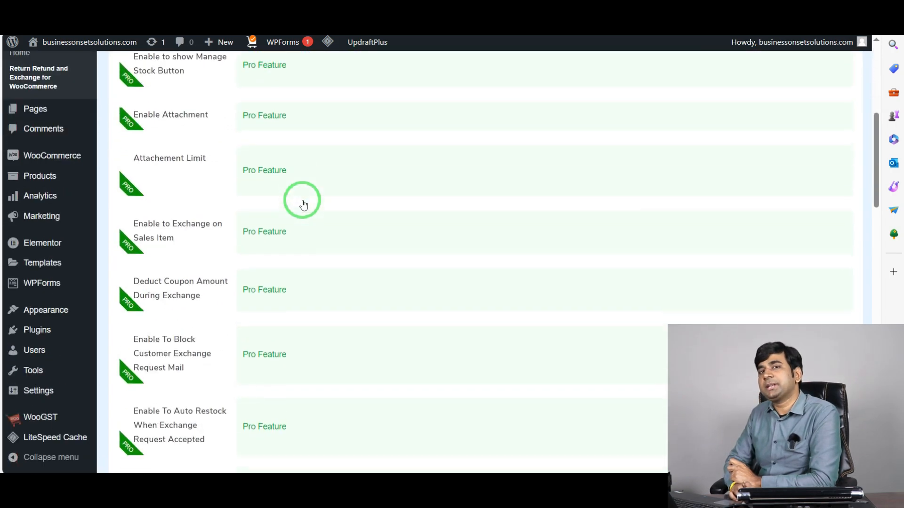
{"action": "scroll", "coordinate": [303, 204], "scroll_direction": "up", "scroll_amount": 5}
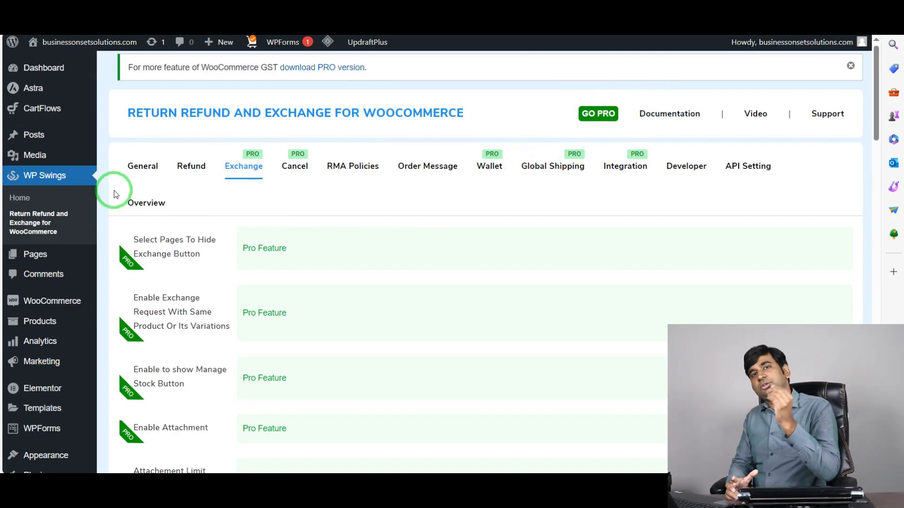
{"action": "left_click", "coordinate": [373, 178]}
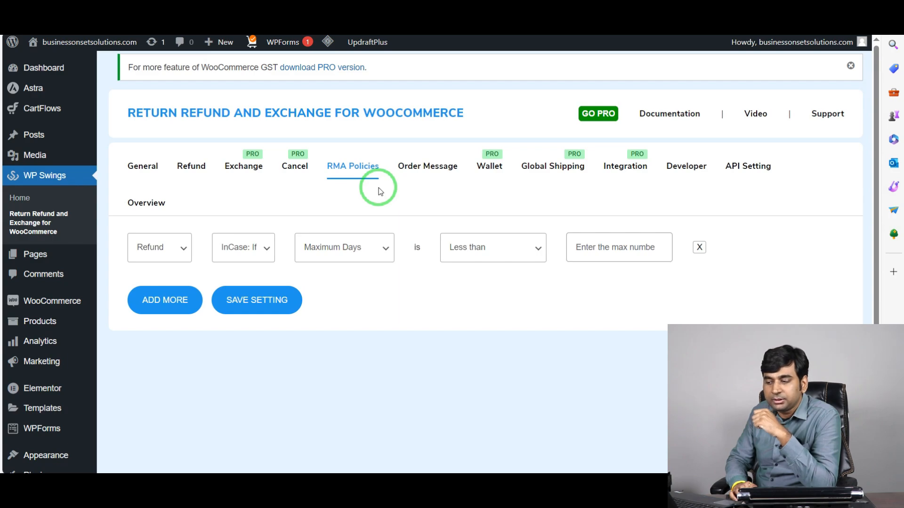
In the first RMA policy, keep Refund, InCase: If and Maximum Days, and set the comparison to "Less than equal to"
{"action": "left_click", "coordinate": [172, 248]}
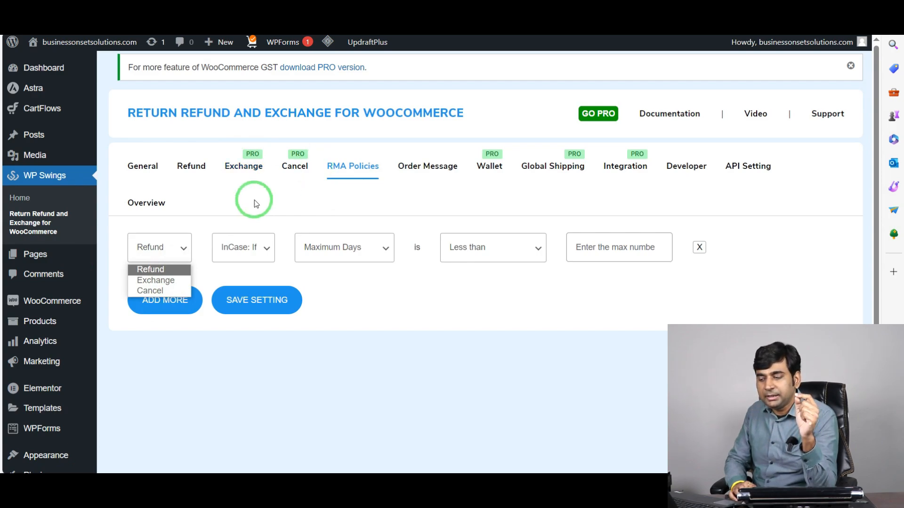
{"action": "left_click", "coordinate": [278, 355]}
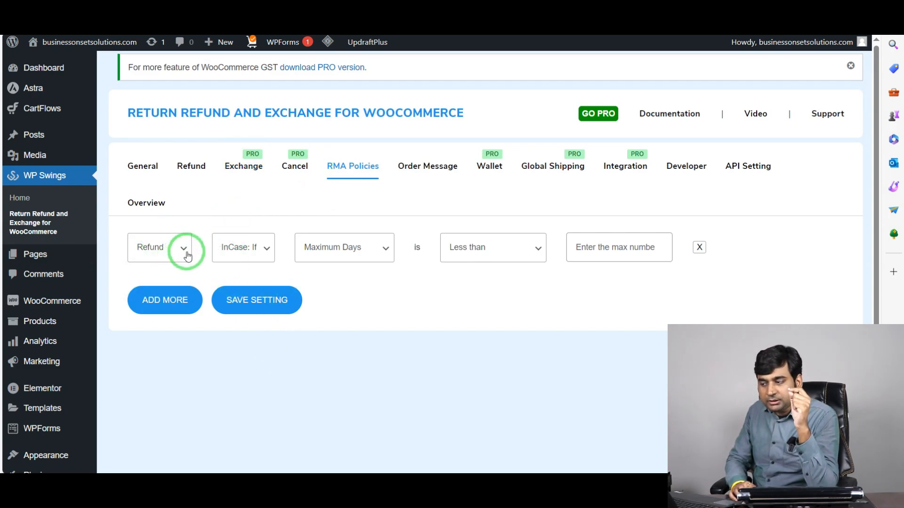
{"action": "left_click", "coordinate": [258, 247]}
{"action": "left_click", "coordinate": [360, 253]}
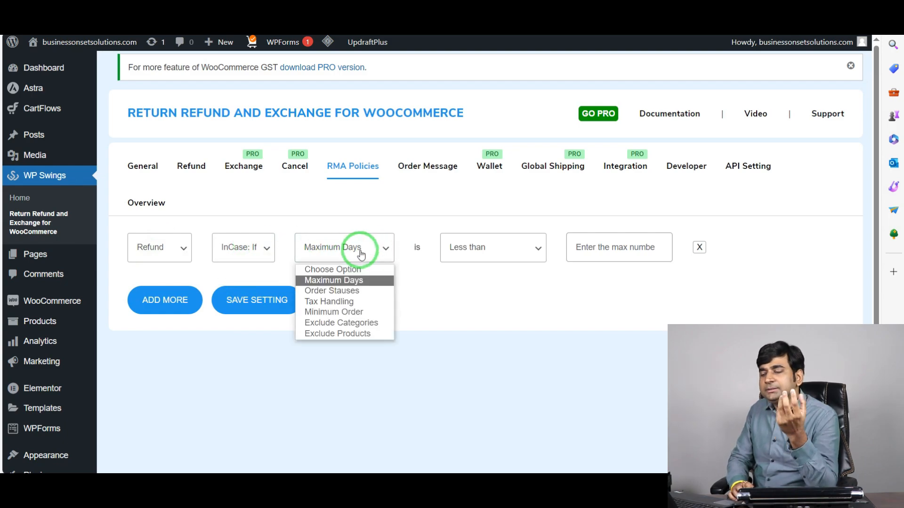
{"action": "left_click", "coordinate": [480, 254]}
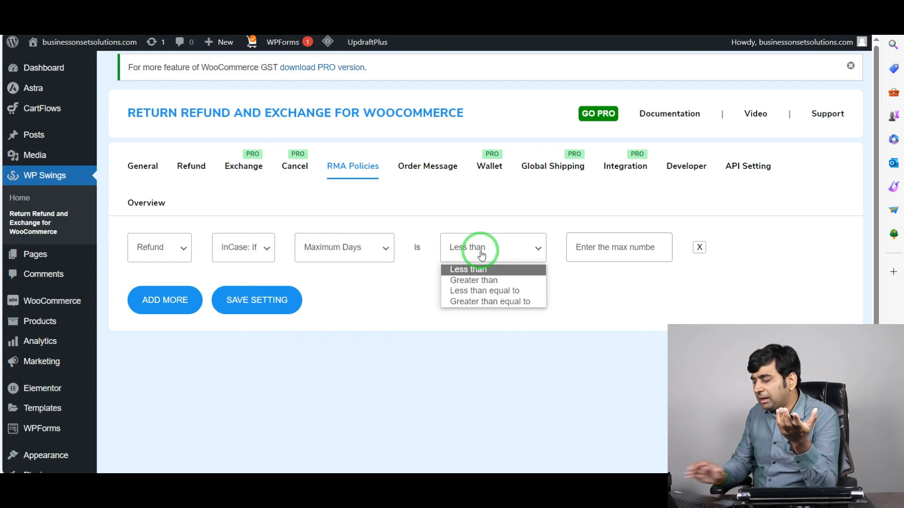
{"action": "left_click", "coordinate": [490, 291]}
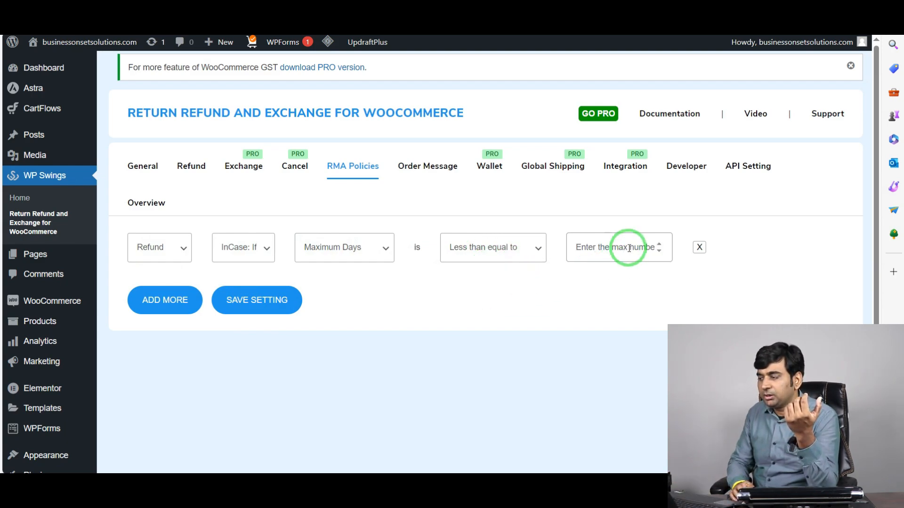
Set the maximum number of days in the first refund policy to 10
{"action": "left_click", "coordinate": [629, 247]}
{"action": "type", "text": "10"}
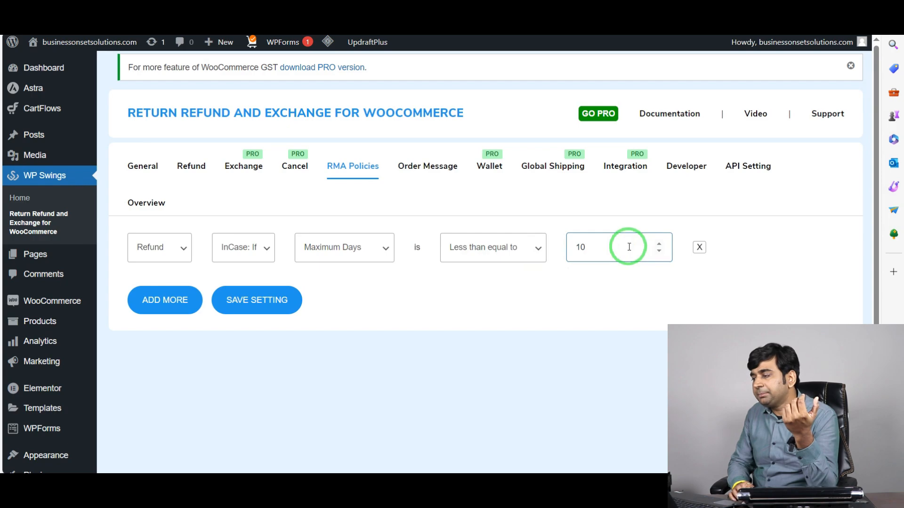
{"action": "left_click", "coordinate": [658, 244]}
{"action": "key", "text": "BackSpace"}
{"action": "type", "text": "0"}
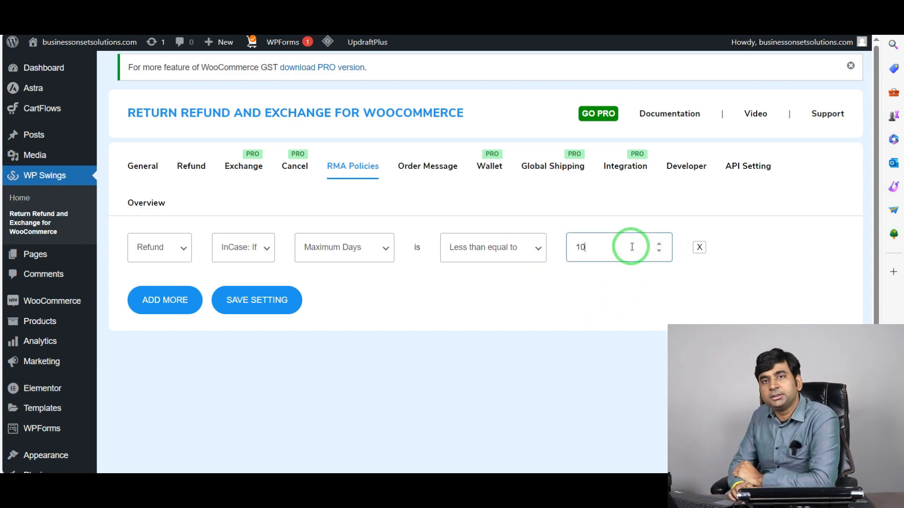
{"action": "left_click", "coordinate": [634, 289]}
{"action": "left_click", "coordinate": [634, 259]}
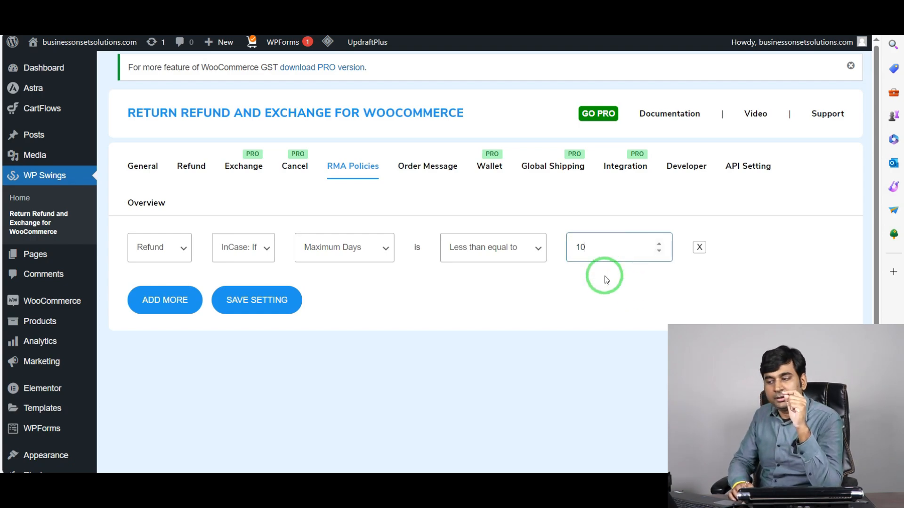
{"action": "left_click", "coordinate": [566, 299]}
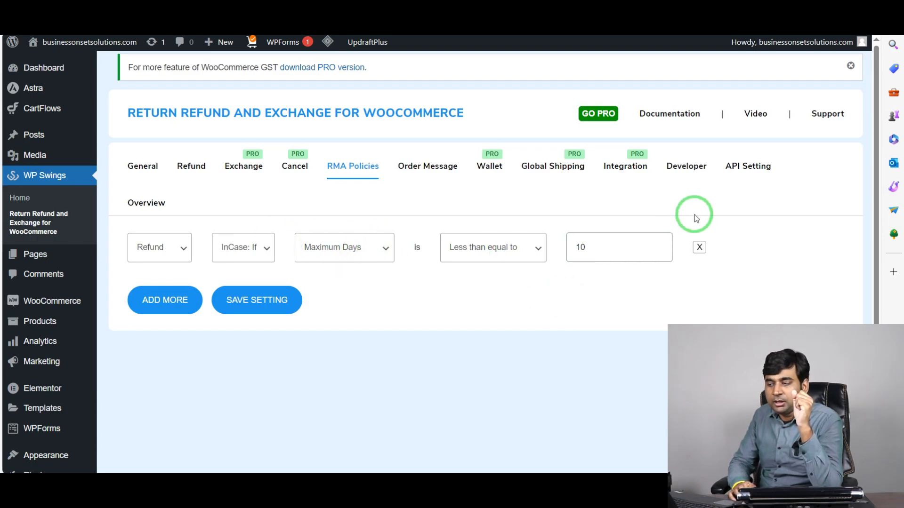
Add a second refund policy with the condition Order Stauses Equal to Completed
{"action": "left_click", "coordinate": [159, 298]}
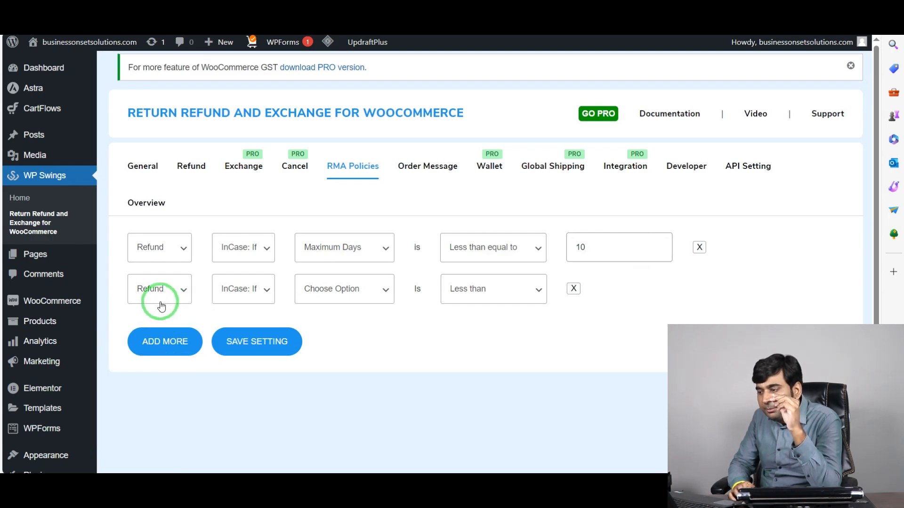
{"action": "left_click", "coordinate": [358, 289]}
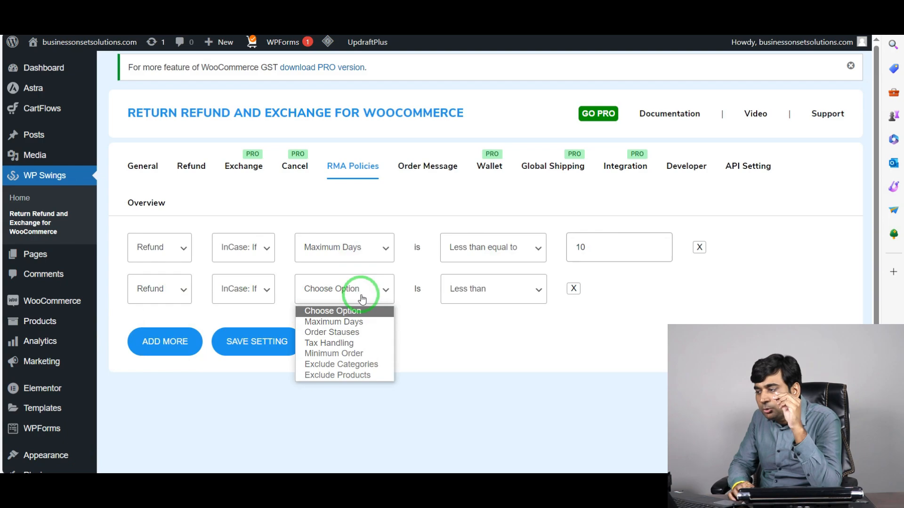
{"action": "left_click", "coordinate": [360, 331]}
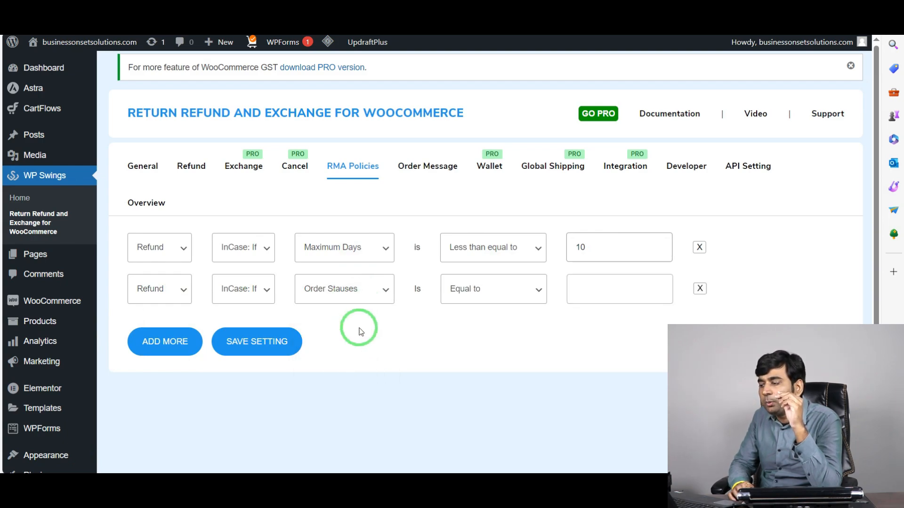
{"action": "left_click", "coordinate": [473, 290]}
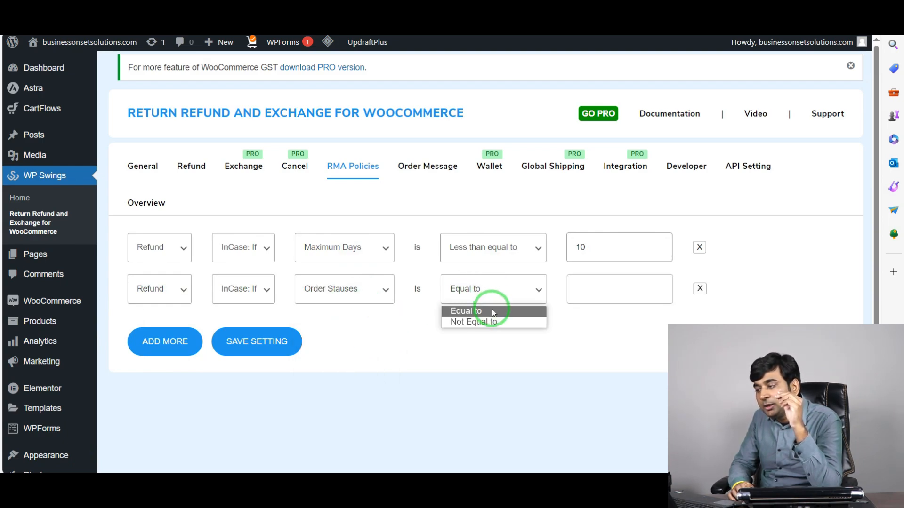
{"action": "left_click", "coordinate": [475, 311]}
{"action": "left_click", "coordinate": [586, 286]}
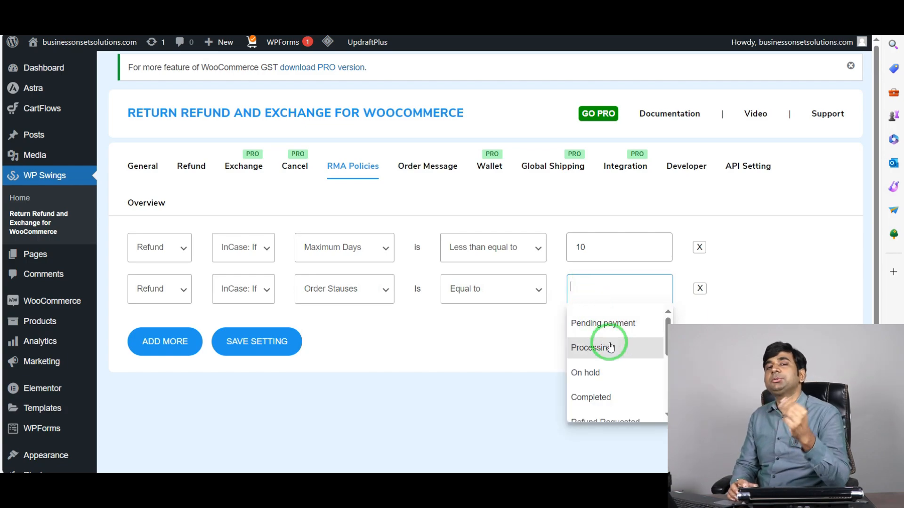
{"action": "left_click", "coordinate": [624, 396]}
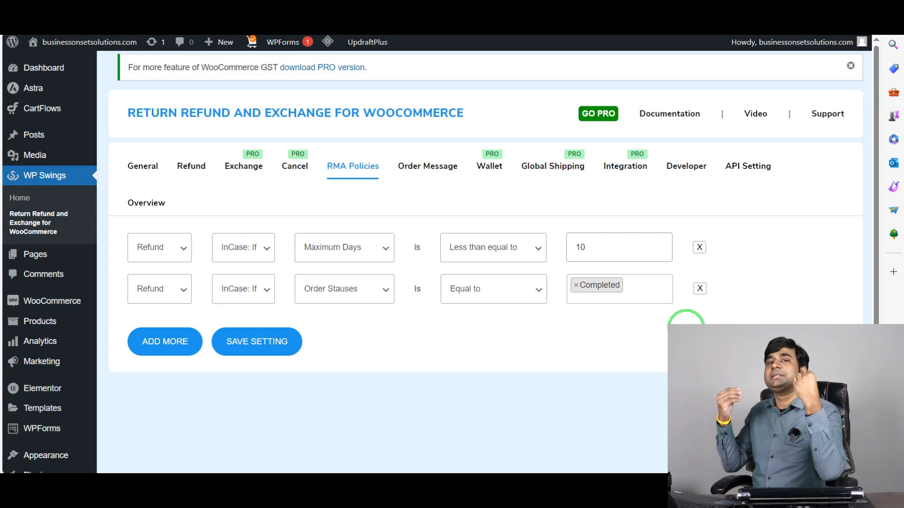
Add the Processing and On hold statuses to the order status policy and save the RMA policies
{"action": "left_click", "coordinate": [656, 280]}
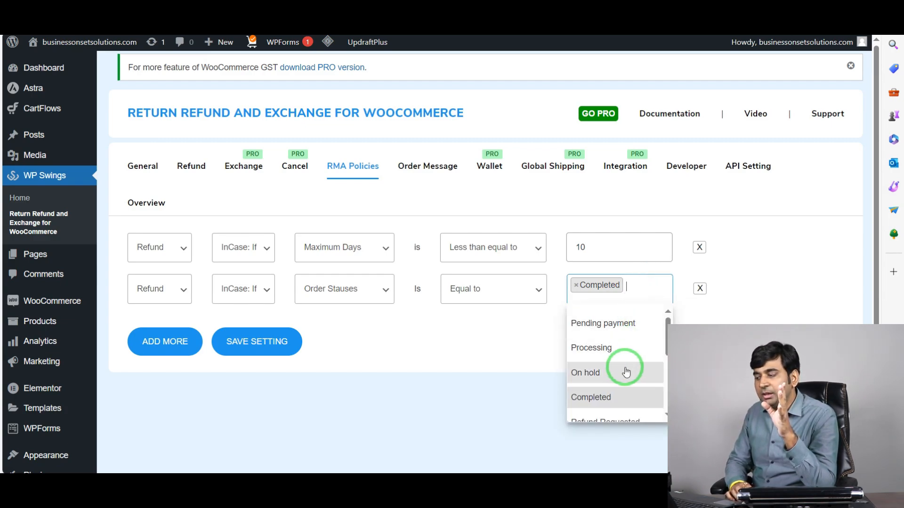
{"action": "scroll", "coordinate": [622, 306], "scroll_direction": "down", "scroll_amount": 1}
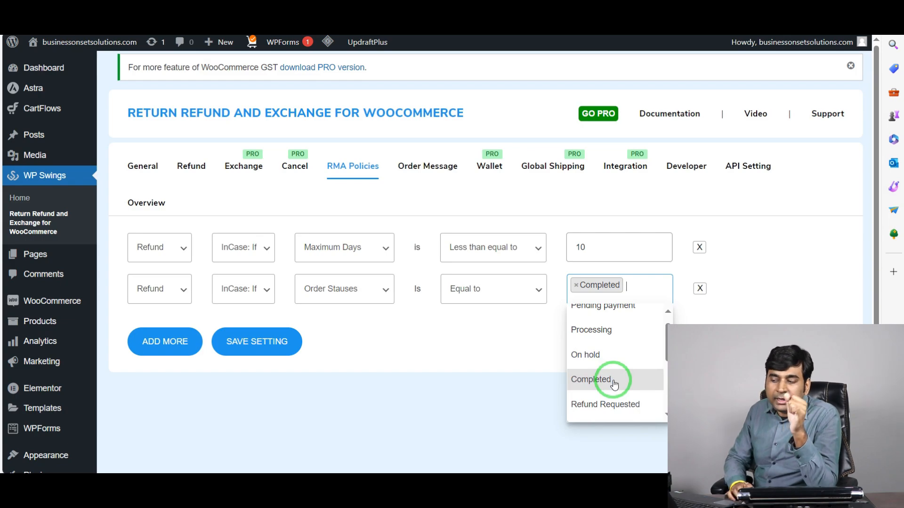
{"action": "scroll", "coordinate": [617, 381], "scroll_direction": "up", "scroll_amount": 1}
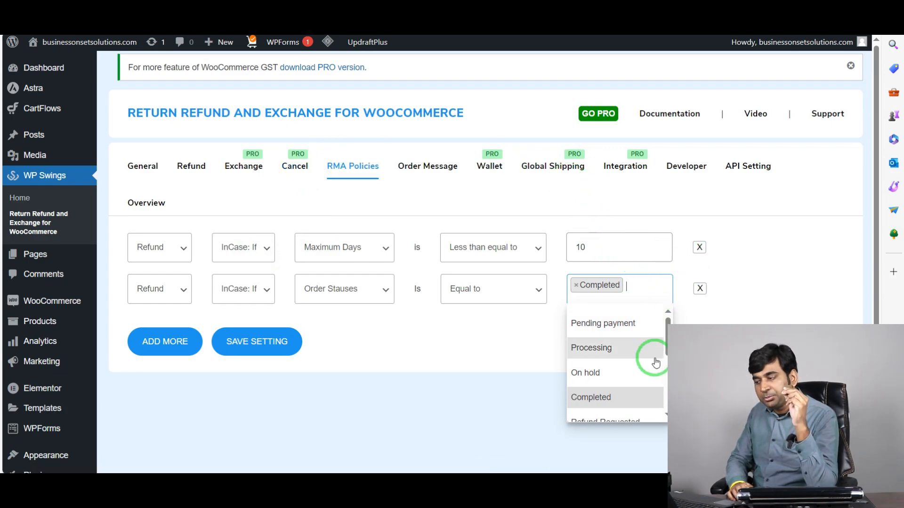
{"action": "left_click", "coordinate": [613, 349]}
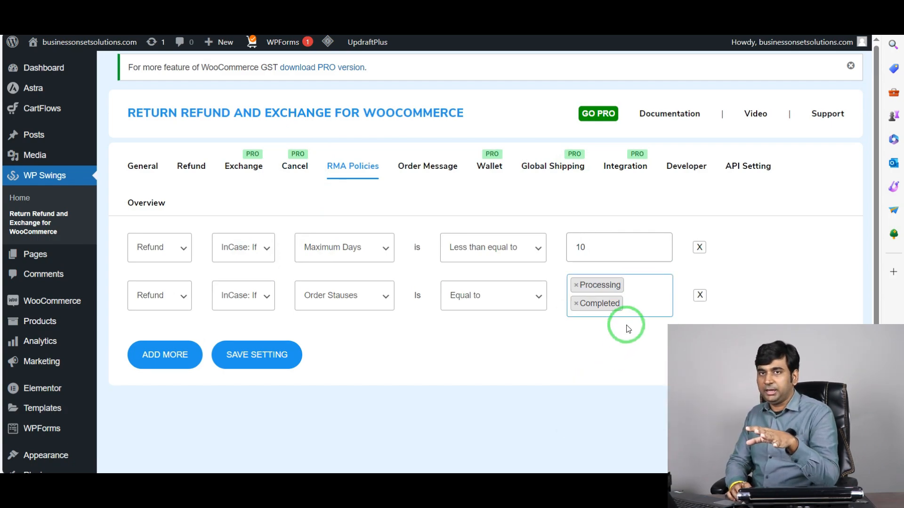
{"action": "left_click", "coordinate": [635, 304]}
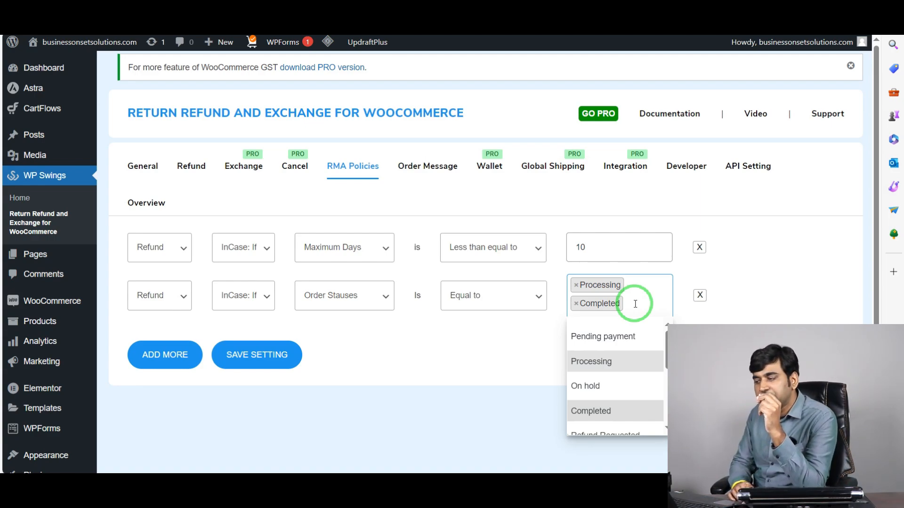
{"action": "left_click", "coordinate": [587, 385]}
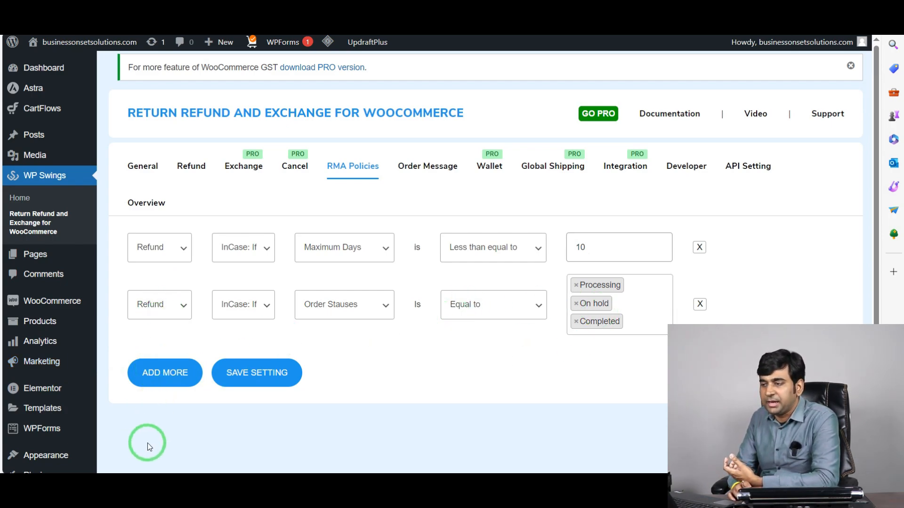
{"action": "left_click", "coordinate": [268, 379]}
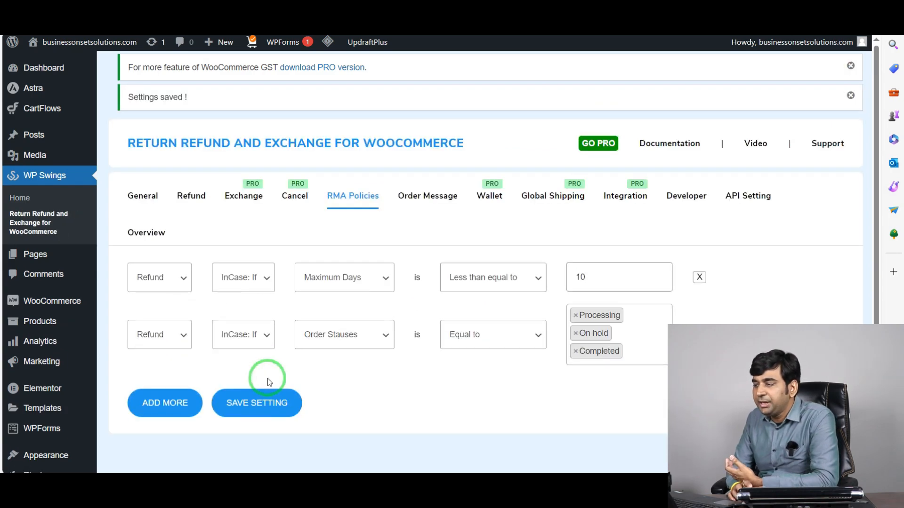
Open the Order Message settings and enable attachments for order messages
{"action": "left_click", "coordinate": [434, 200]}
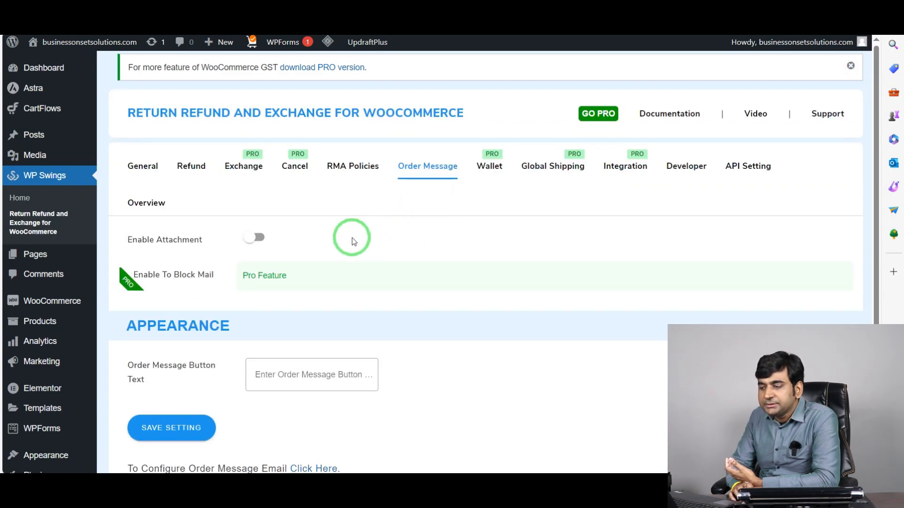
{"action": "scroll", "coordinate": [337, 249], "scroll_direction": "down", "scroll_amount": 1}
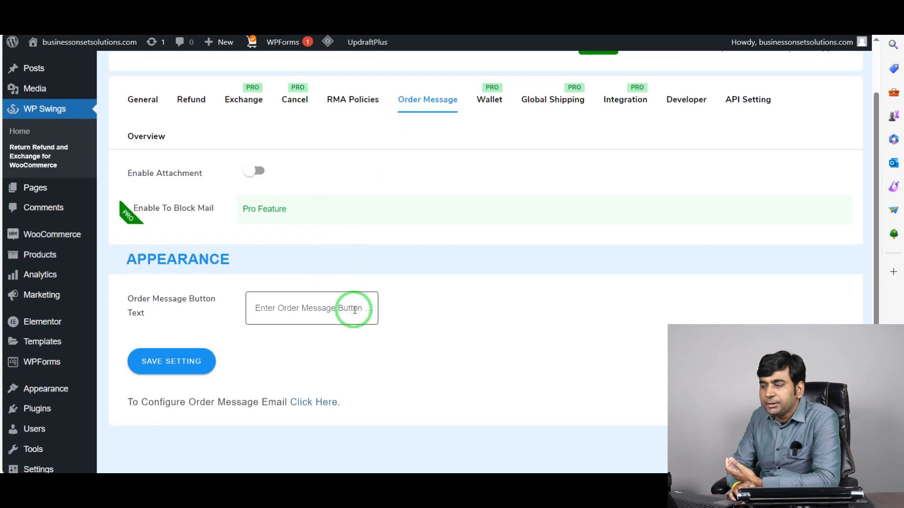
{"action": "scroll", "coordinate": [373, 326], "scroll_direction": "down", "scroll_amount": 2}
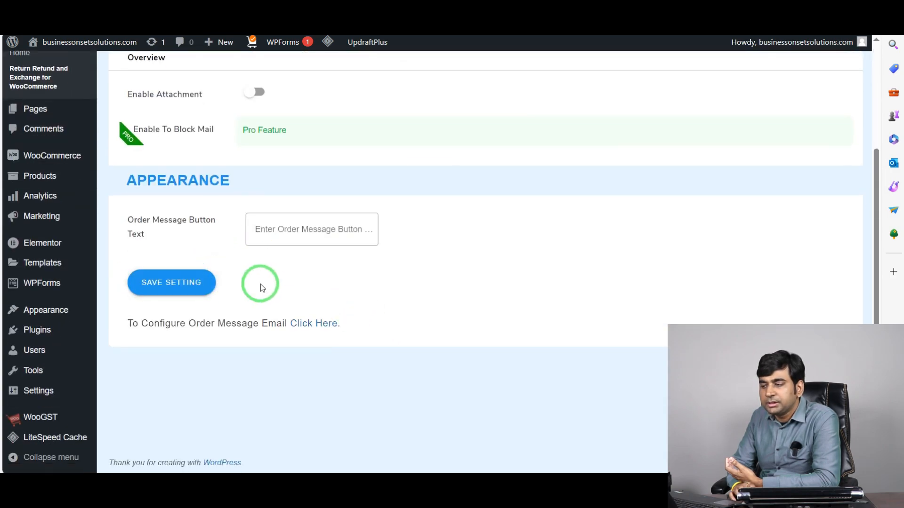
{"action": "scroll", "coordinate": [261, 284], "scroll_direction": "up", "scroll_amount": 3}
{"action": "left_click", "coordinate": [261, 238]}
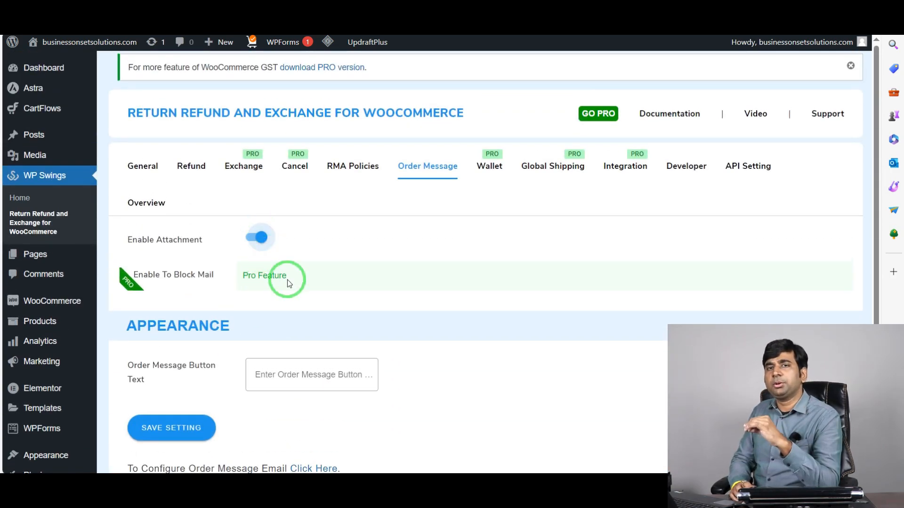
Set the Order Message Button Text in the Appearance section to "Chat with Us"
{"action": "scroll", "coordinate": [212, 262], "scroll_direction": "down", "scroll_amount": 1}
{"action": "scroll", "coordinate": [214, 260], "scroll_direction": "down", "scroll_amount": 1}
{"action": "left_click", "coordinate": [283, 238]}
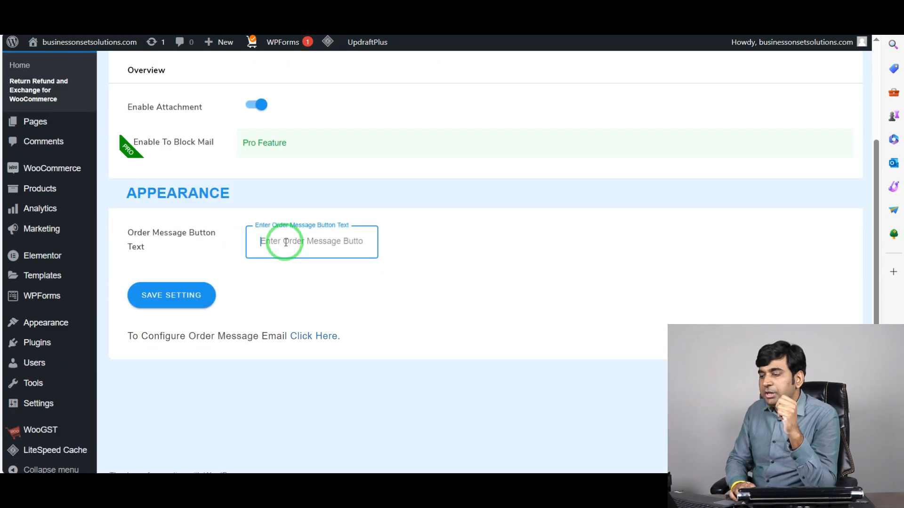
{"action": "scroll", "coordinate": [348, 204], "scroll_direction": "up", "scroll_amount": 2}
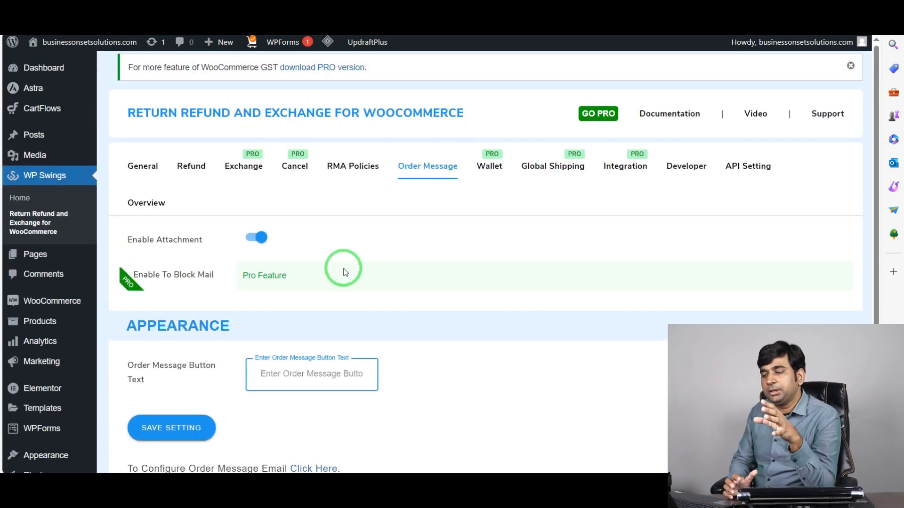
{"action": "scroll", "coordinate": [339, 271], "scroll_direction": "down", "scroll_amount": 2}
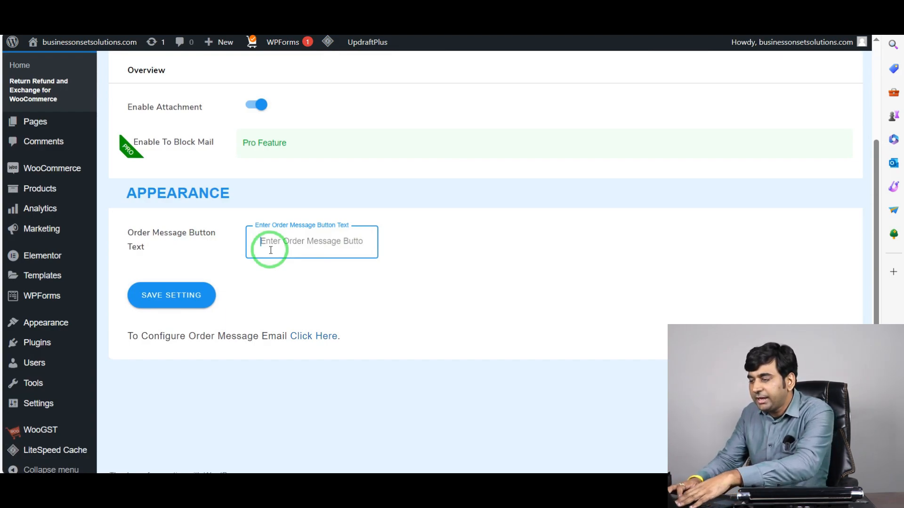
{"action": "type", "text": "Chat w"}
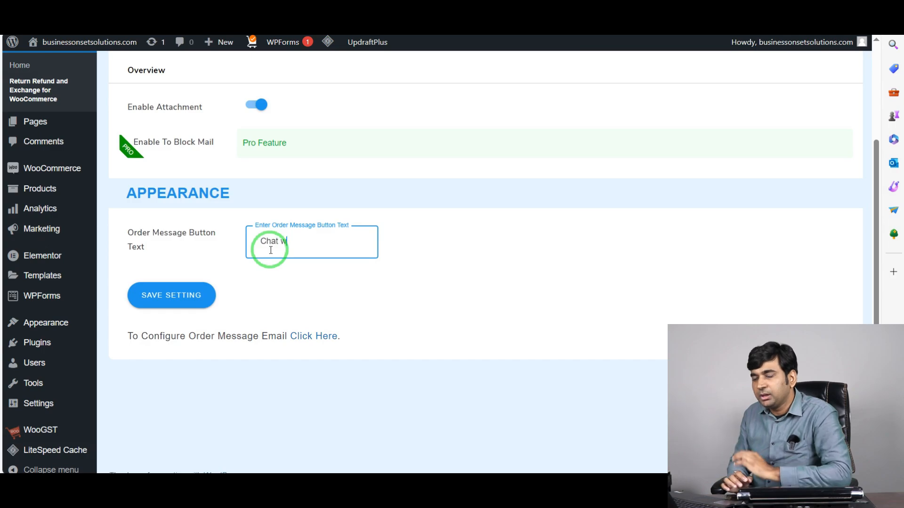
{"action": "type", "text": "ith Us"}
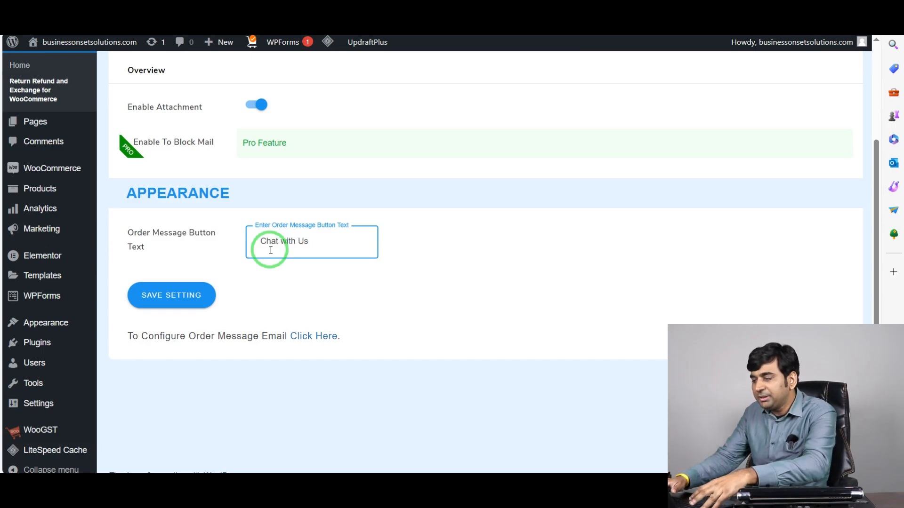
{"action": "left_click", "coordinate": [280, 241]}
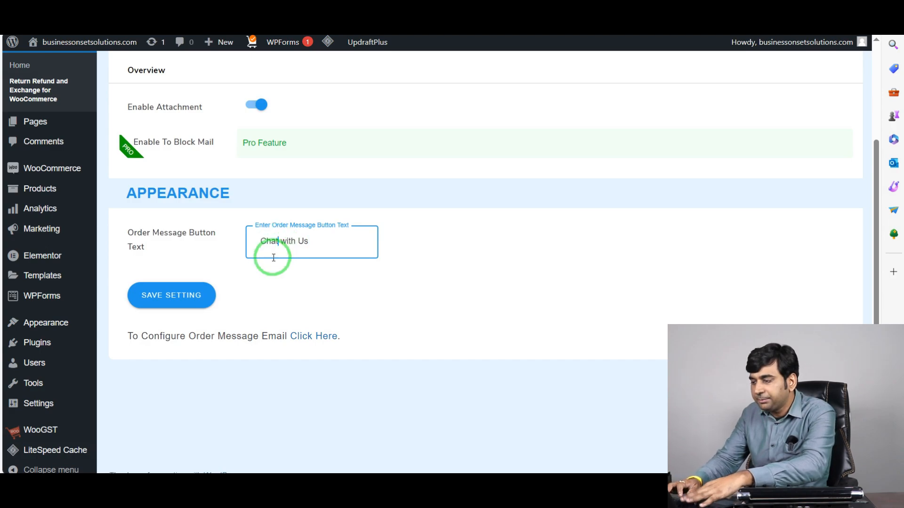
Change the Order Message Button Text to "Connect with Us" and save the order message settings
{"action": "key", "text": "BackSpace"}
{"action": "key", "text": "BackSpace"}
{"action": "key", "text": "BackSpace"}
{"action": "type", "text": "onnect"}
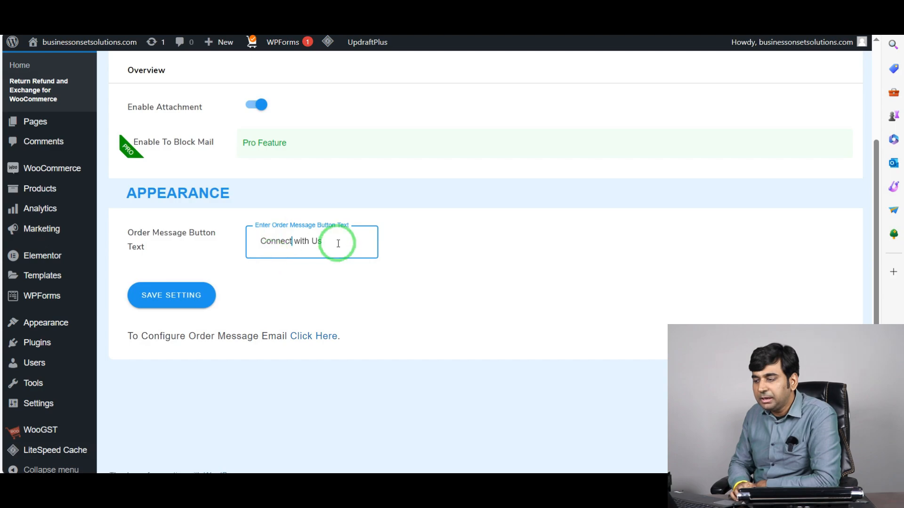
{"action": "left_click", "coordinate": [315, 279]}
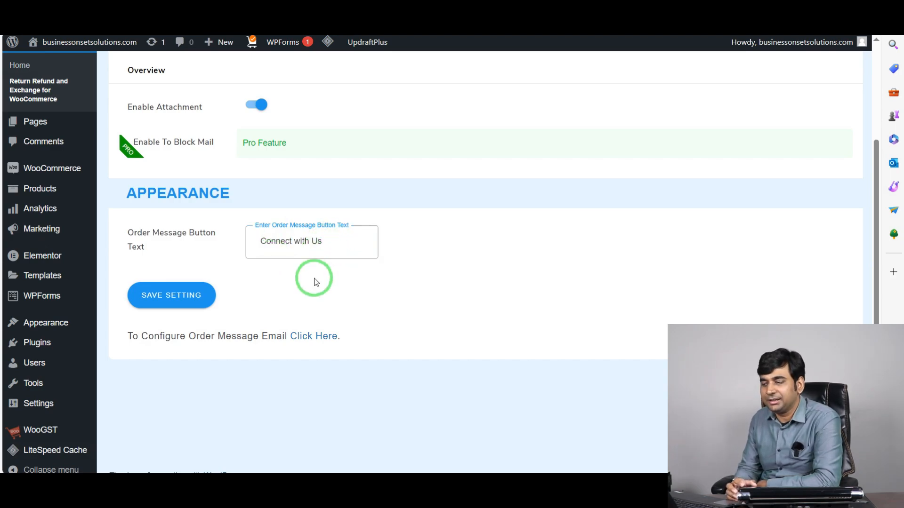
{"action": "left_click", "coordinate": [161, 299]}
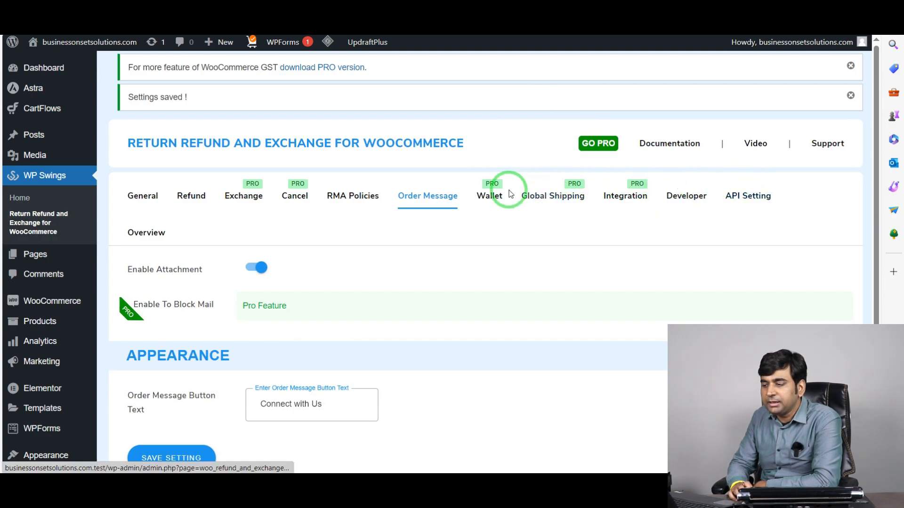
{"action": "scroll", "coordinate": [403, 312], "scroll_direction": "down", "scroll_amount": 3}
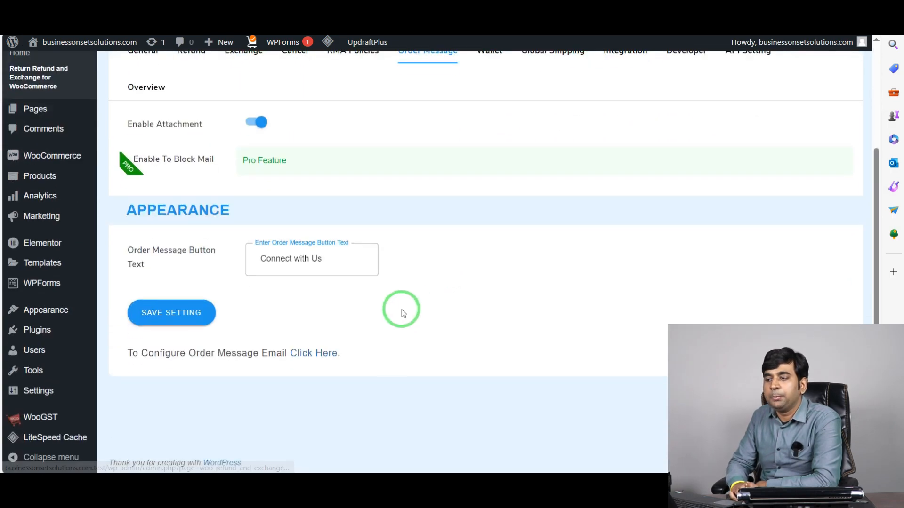
{"action": "left_click", "coordinate": [172, 317]}
Open the About WordPress page, return to the Return Refund and Exchange For WooCommerce settings and look over the General options
{"action": "mouse_move", "coordinate": [10, 47]}
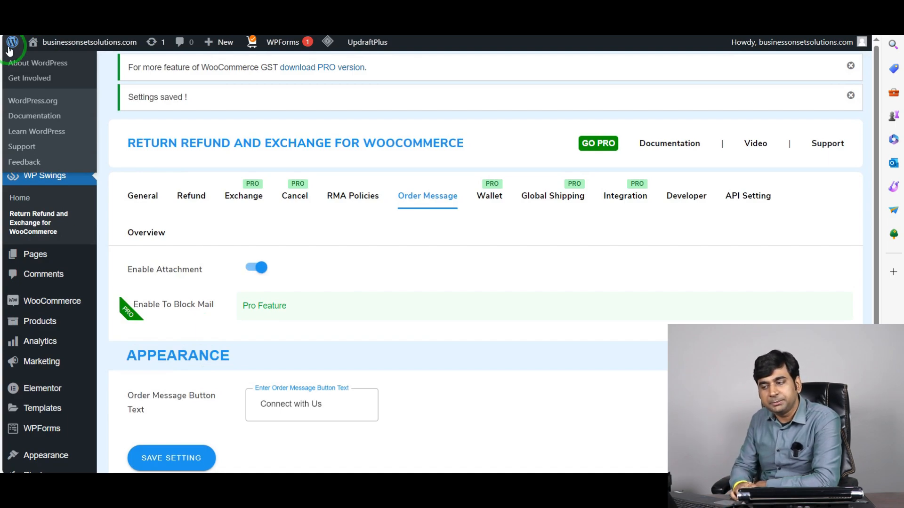
{"action": "left_click", "coordinate": [9, 50]}
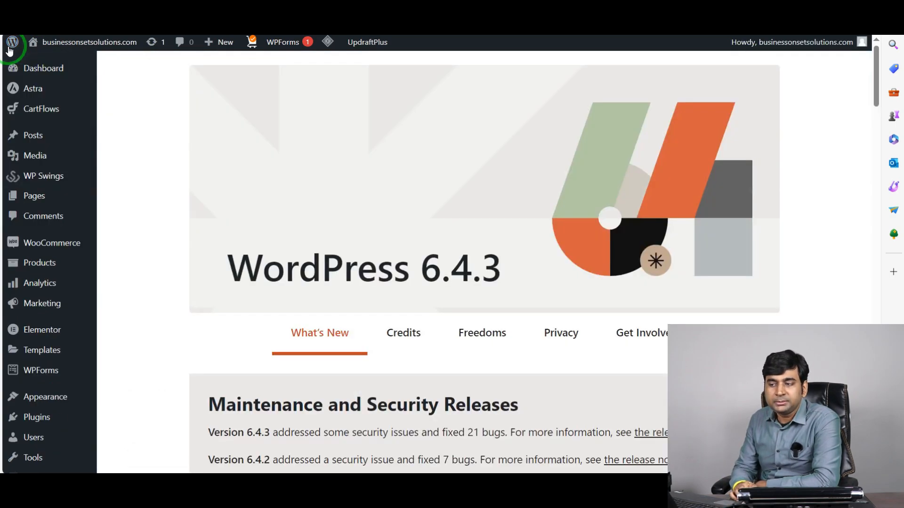
{"action": "mouse_move", "coordinate": [32, 175]}
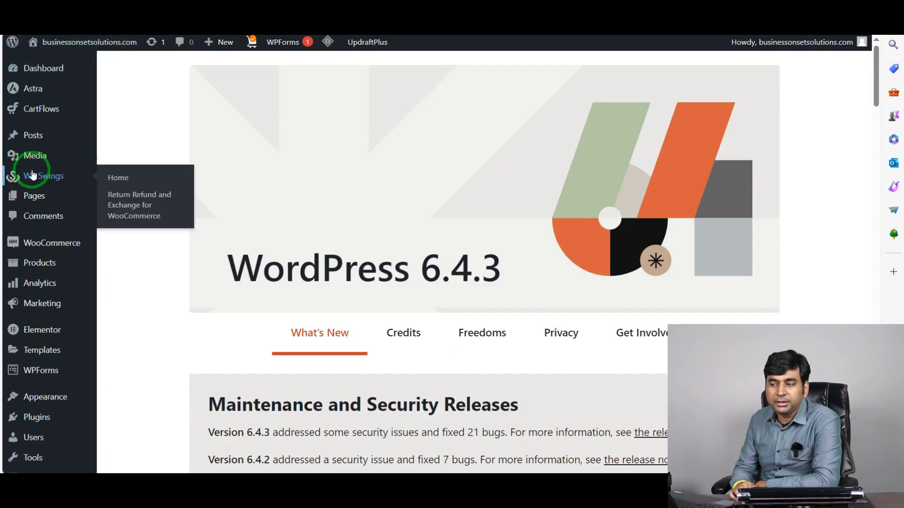
{"action": "left_click", "coordinate": [124, 216]}
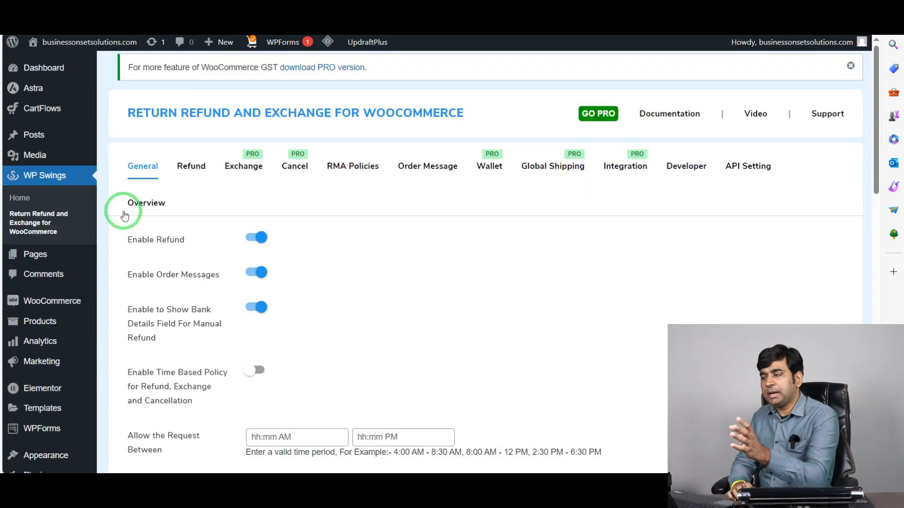
{"action": "scroll", "coordinate": [426, 344], "scroll_direction": "down", "scroll_amount": 5}
{"action": "scroll", "coordinate": [452, 291], "scroll_direction": "up", "scroll_amount": 5}
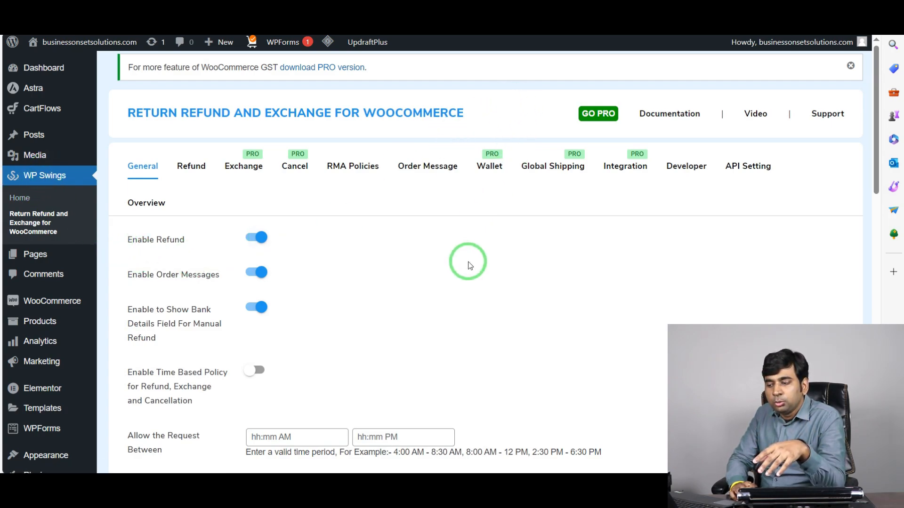
Open WooCommerce's Refund-Exchange Lite entry and review the enabled and Pro options in the General settings
{"action": "mouse_move", "coordinate": [56, 302]}
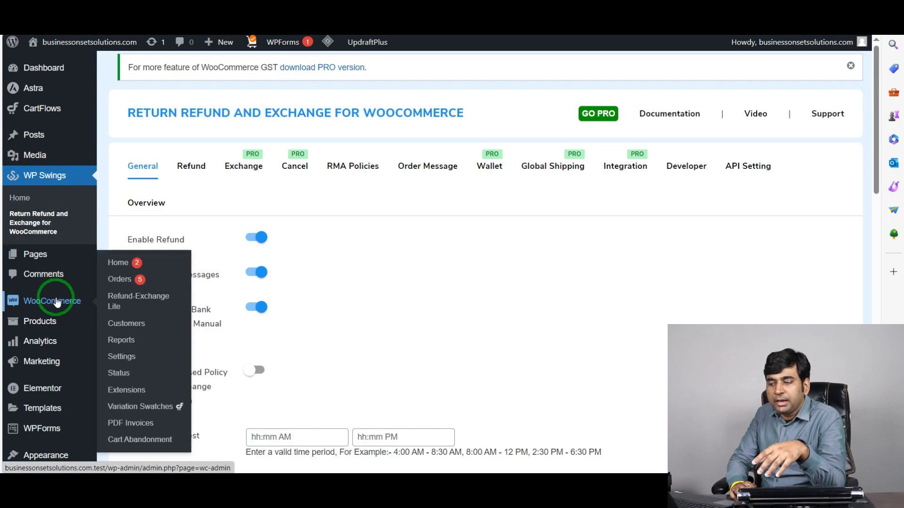
{"action": "left_click", "coordinate": [122, 303]}
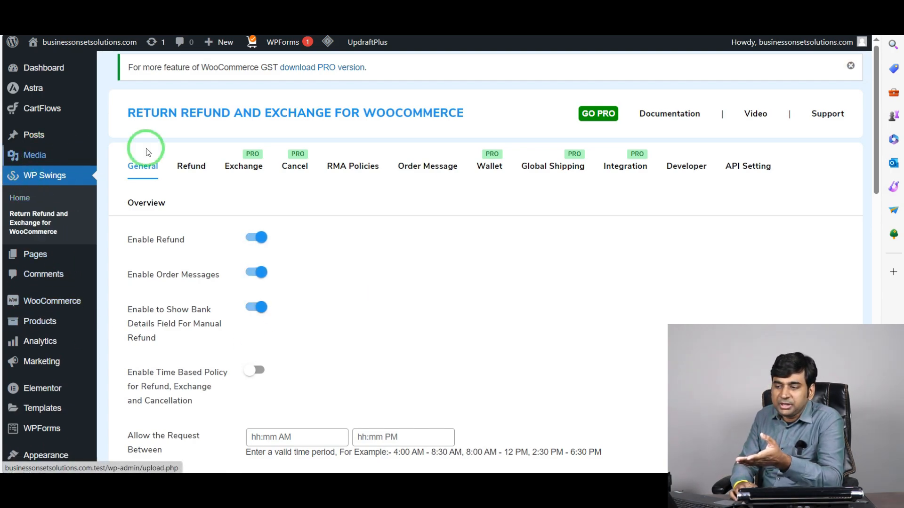
{"action": "scroll", "coordinate": [283, 294], "scroll_direction": "down", "scroll_amount": 5}
{"action": "scroll", "coordinate": [283, 294], "scroll_direction": "up", "scroll_amount": 5}
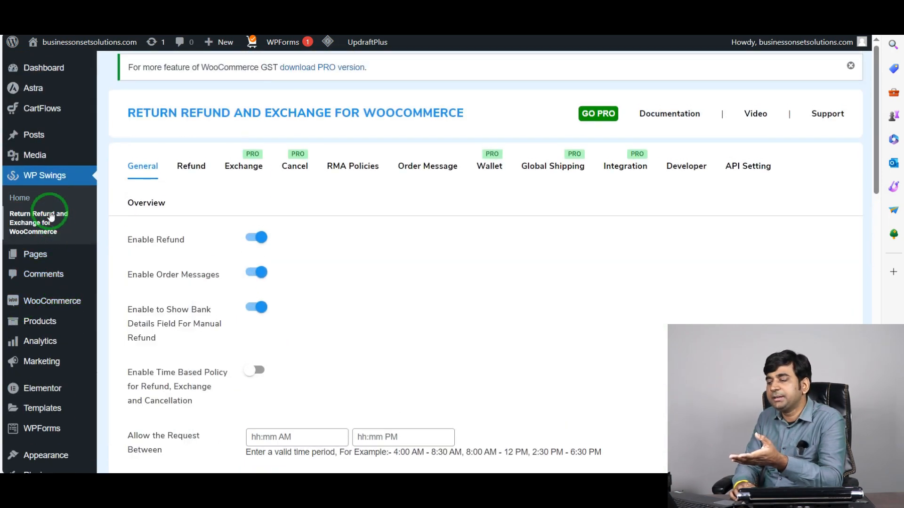
{"action": "mouse_move", "coordinate": [50, 300]}
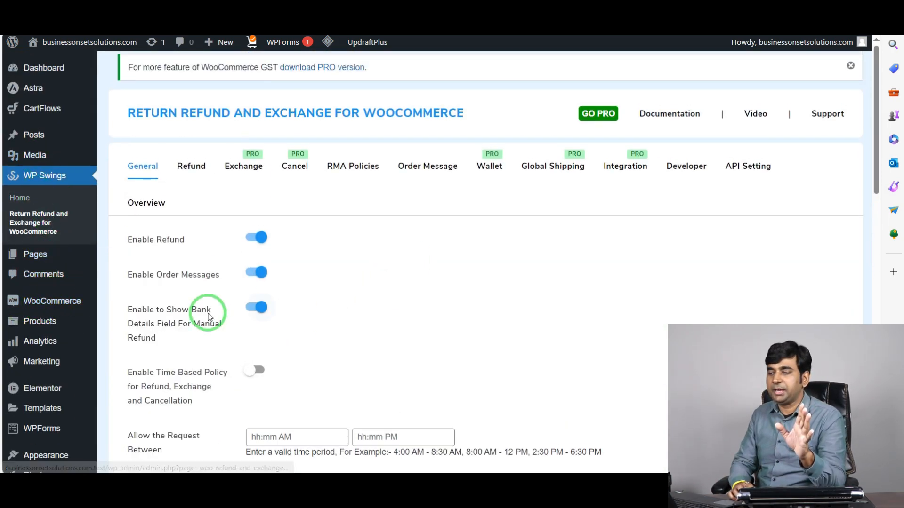
{"action": "scroll", "coordinate": [612, 249], "scroll_direction": "down", "scroll_amount": 8}
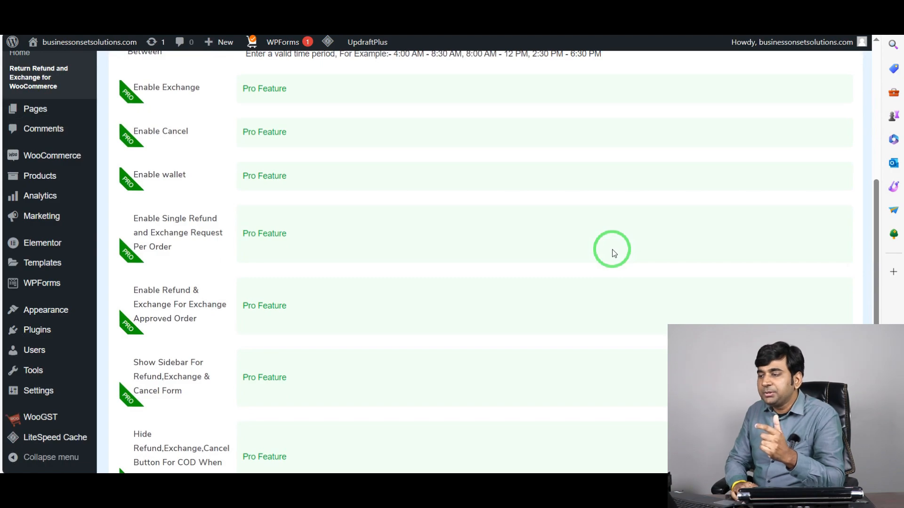
{"action": "scroll", "coordinate": [612, 253], "scroll_direction": "up", "scroll_amount": 8}
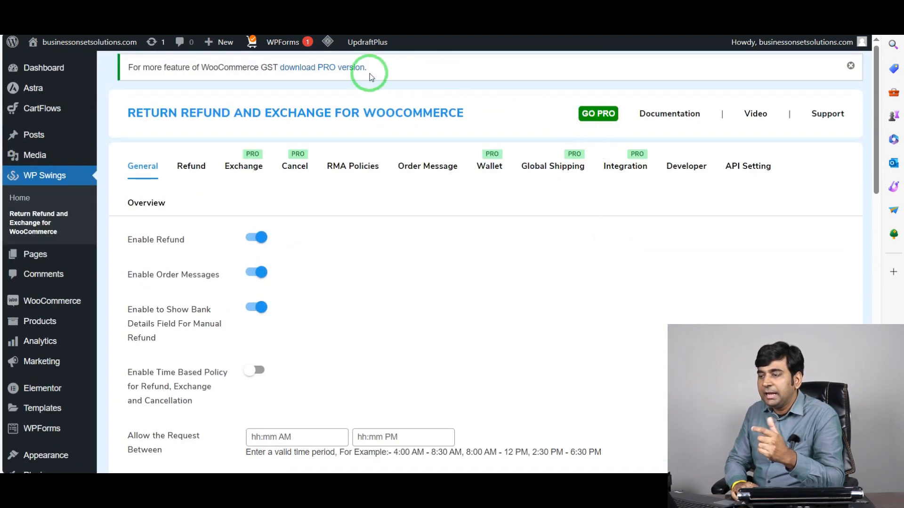
{"action": "left_click", "coordinate": [150, 21]}
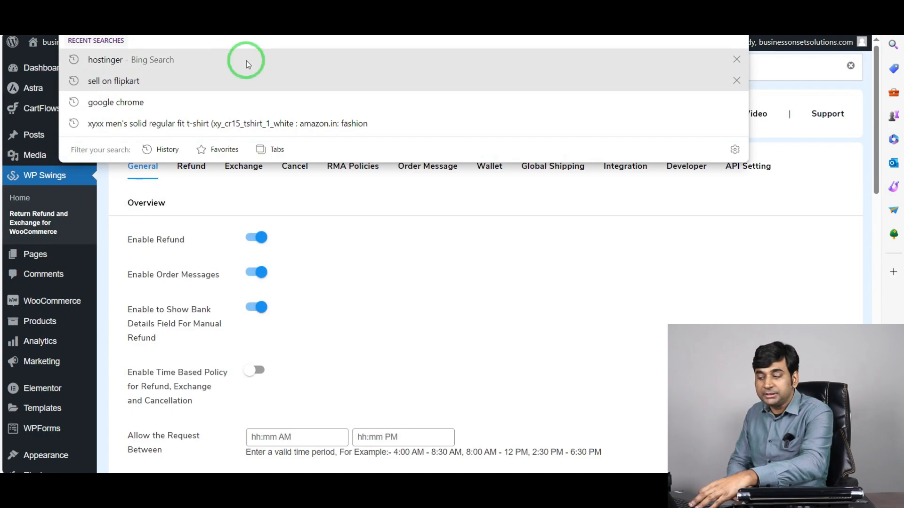
{"action": "left_click", "coordinate": [472, 278]}
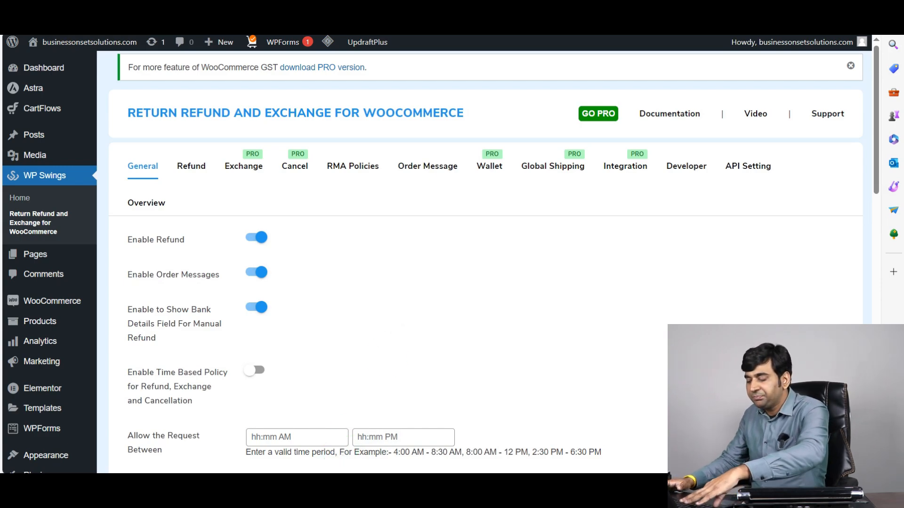
{"action": "left_click", "coordinate": [324, 490]}
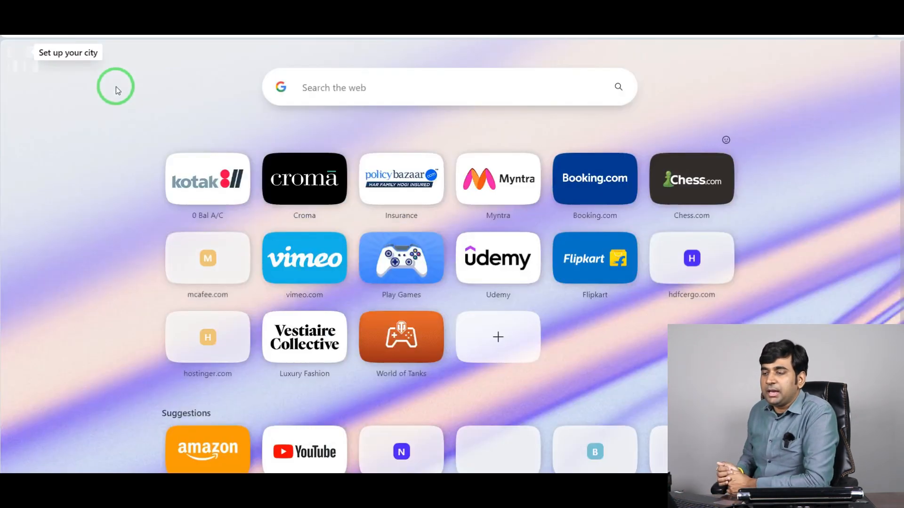
{"action": "type", "text": "http://businessonsetsolutions.com.test/"}
{"action": "left_click", "coordinate": [116, 90]}
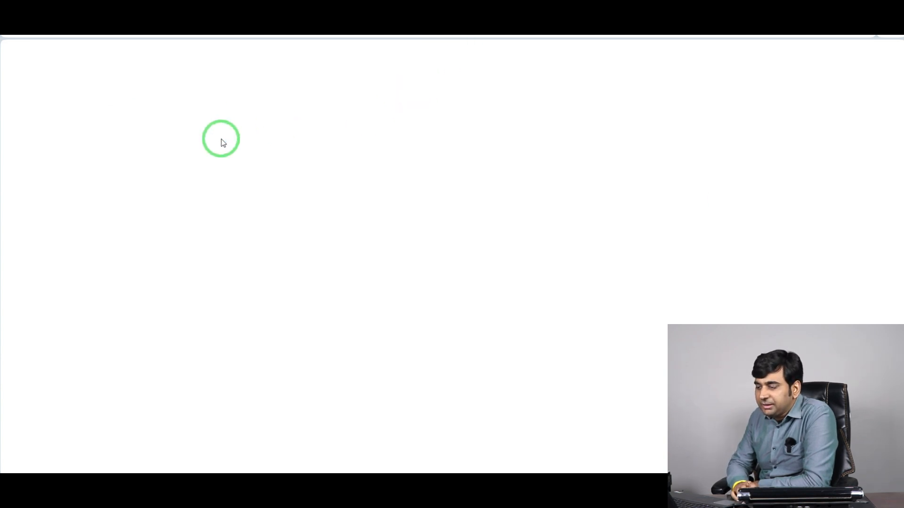
Open the Set of 6 Votive Glass Tealight Candle Holders from Featured Products and add one to the cart
{"action": "scroll", "coordinate": [222, 220], "scroll_direction": "down", "scroll_amount": 20}
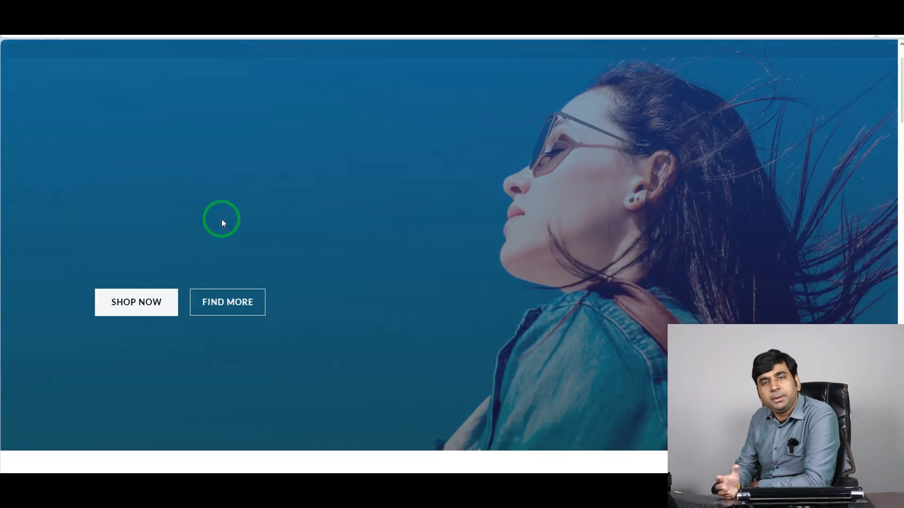
{"action": "scroll", "coordinate": [288, 314], "scroll_direction": "down", "scroll_amount": 2}
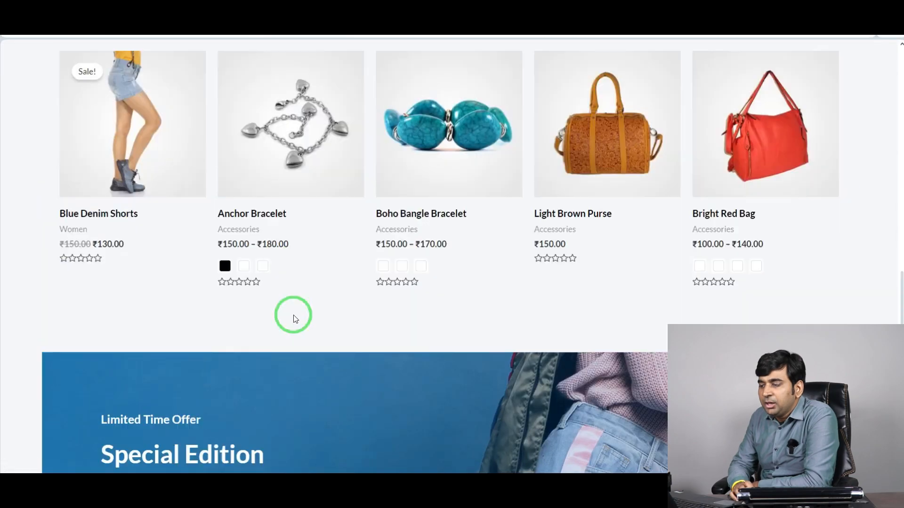
{"action": "scroll", "coordinate": [292, 314], "scroll_direction": "up", "scroll_amount": 8}
{"action": "scroll", "coordinate": [294, 318], "scroll_direction": "down", "scroll_amount": 15}
{"action": "scroll", "coordinate": [294, 317], "scroll_direction": "up", "scroll_amount": 18}
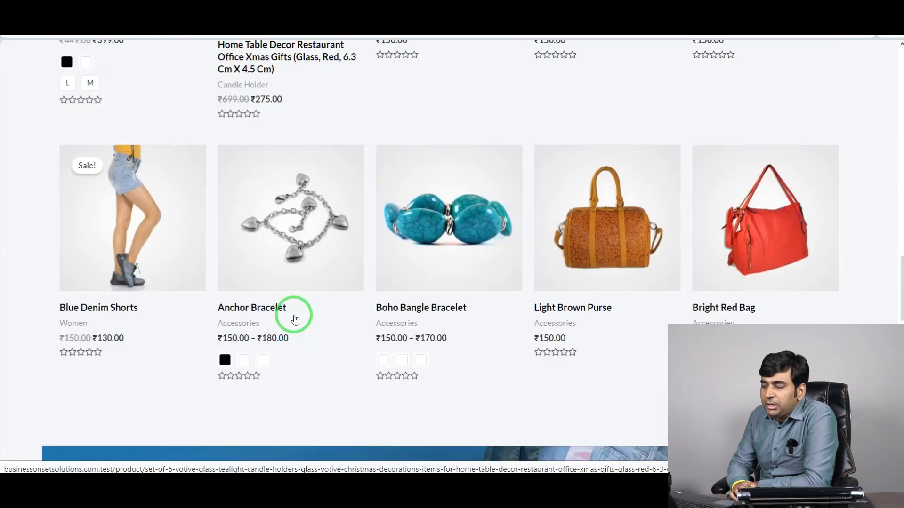
{"action": "scroll", "coordinate": [330, 198], "scroll_direction": "up", "scroll_amount": 5}
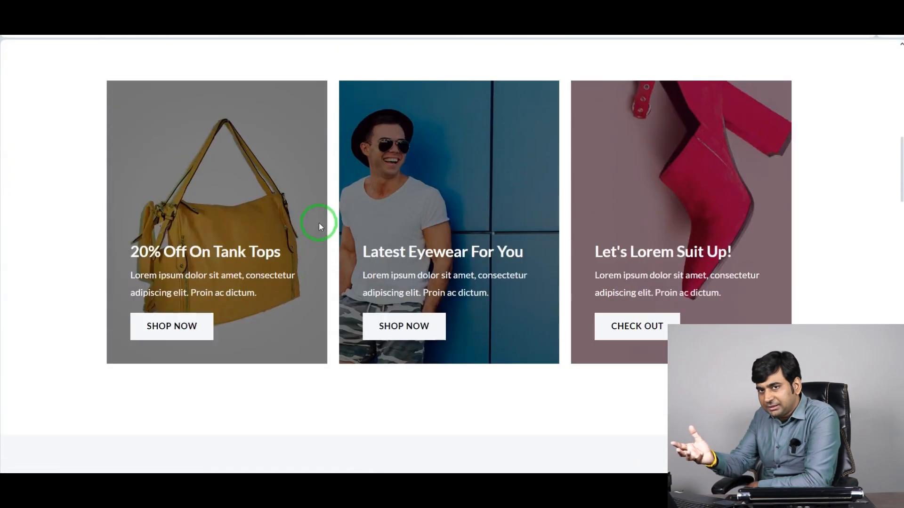
{"action": "scroll", "coordinate": [317, 222], "scroll_direction": "down", "scroll_amount": 5}
{"action": "scroll", "coordinate": [263, 376], "scroll_direction": "down", "scroll_amount": 3}
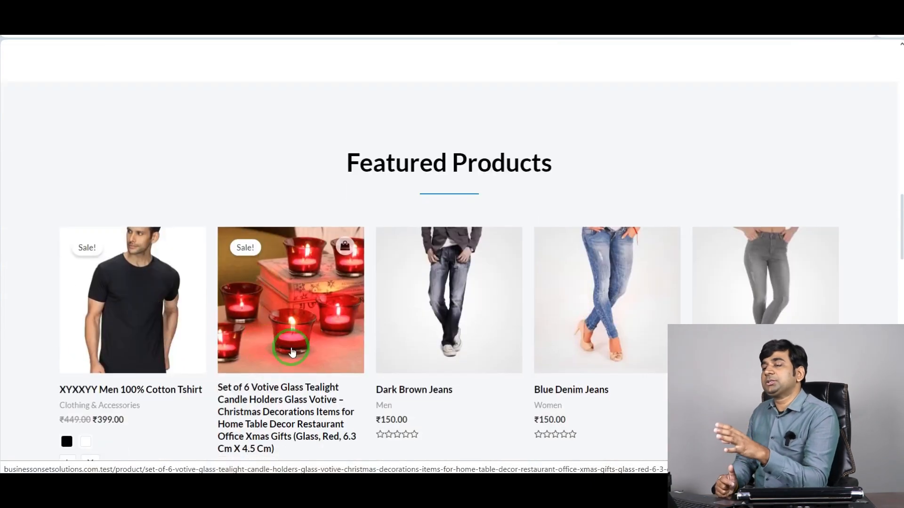
{"action": "left_click", "coordinate": [281, 310]}
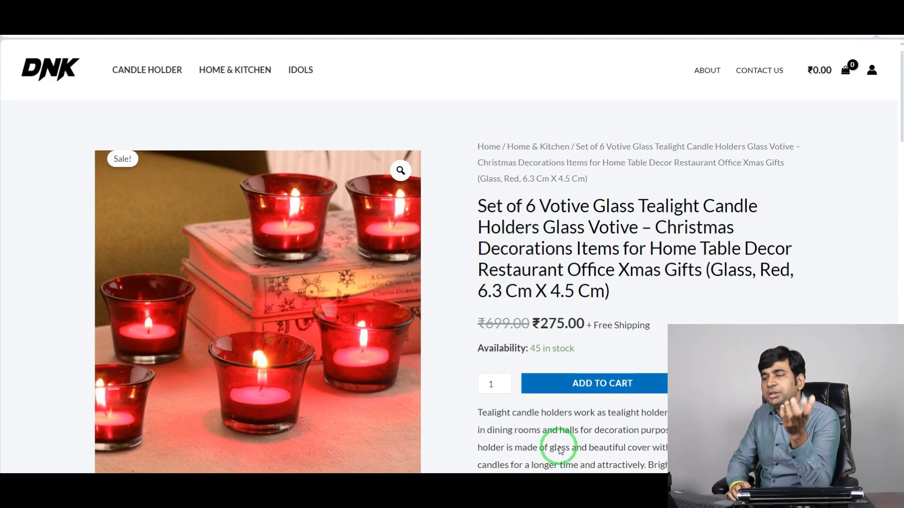
{"action": "left_click", "coordinate": [631, 390]}
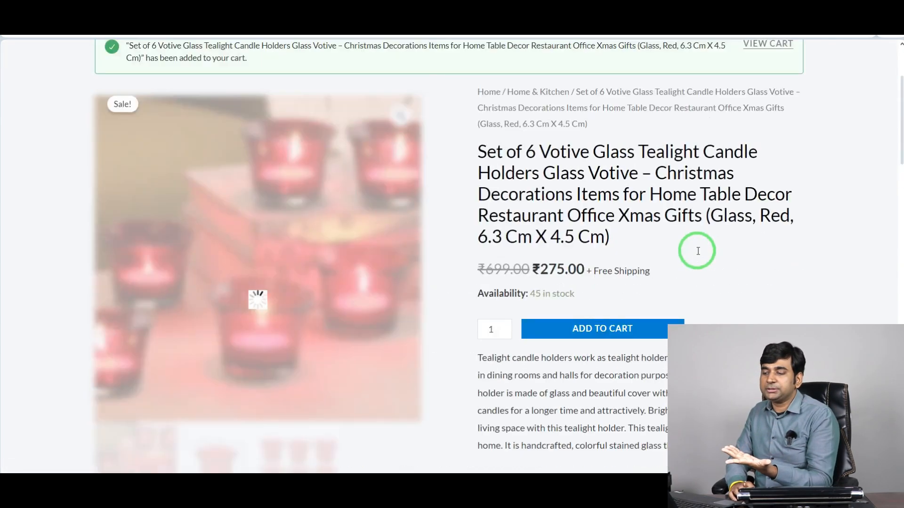
Open the store's My Account page and look over the Login and Register forms
{"action": "scroll", "coordinate": [697, 251], "scroll_direction": "down", "scroll_amount": 20}
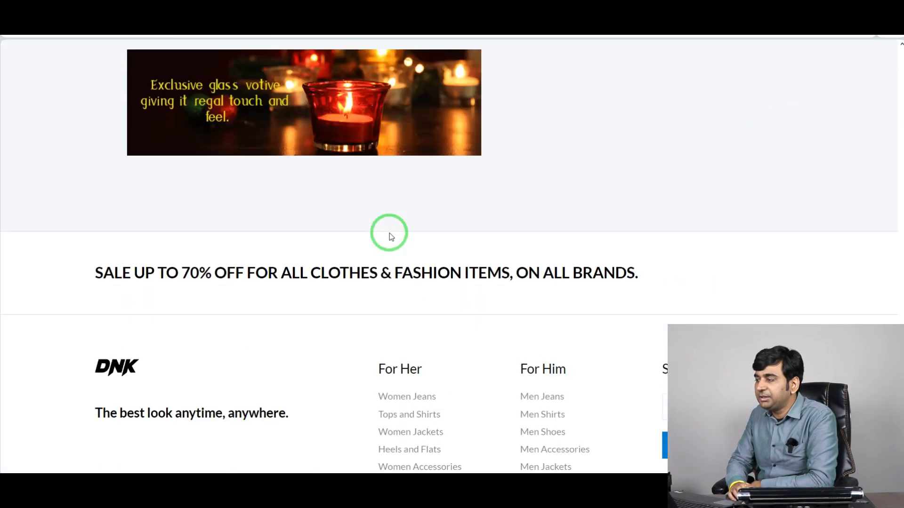
{"action": "scroll", "coordinate": [389, 233], "scroll_direction": "up", "scroll_amount": 20}
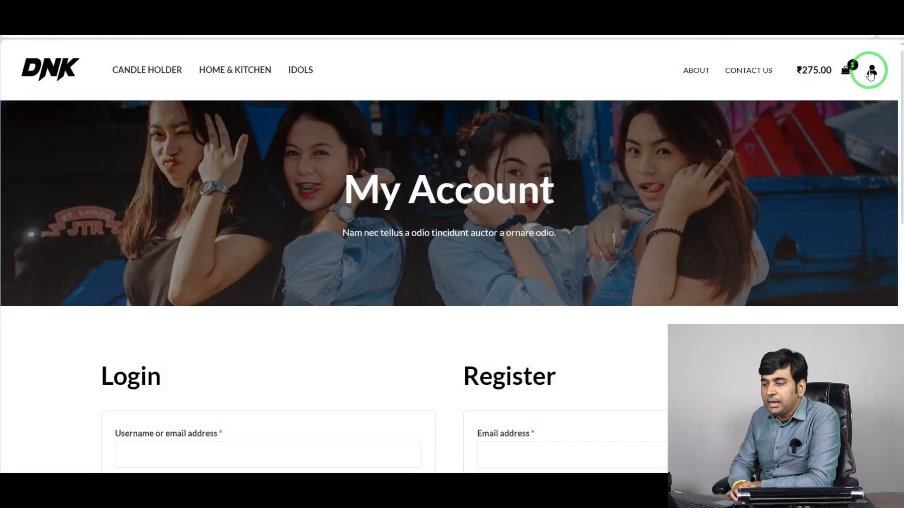
{"action": "scroll", "coordinate": [809, 145], "scroll_direction": "down", "scroll_amount": 4}
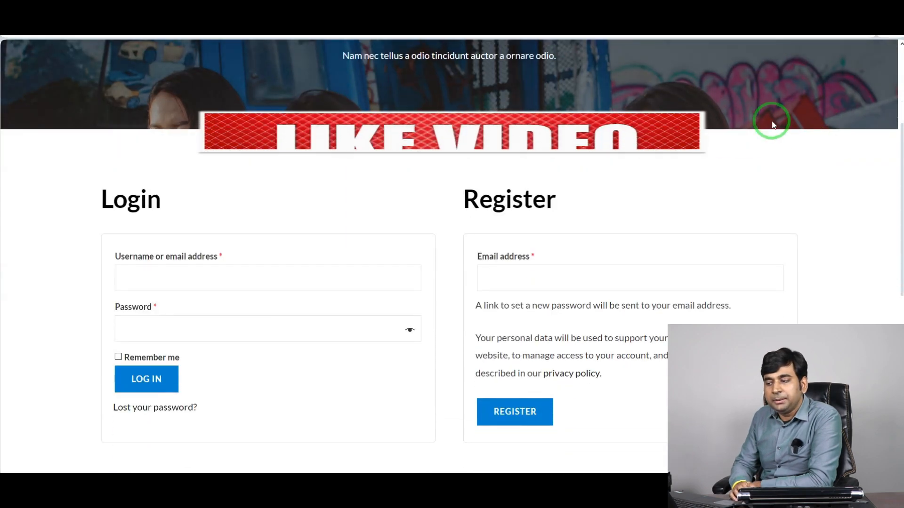
{"action": "left_click", "coordinate": [186, 275]}
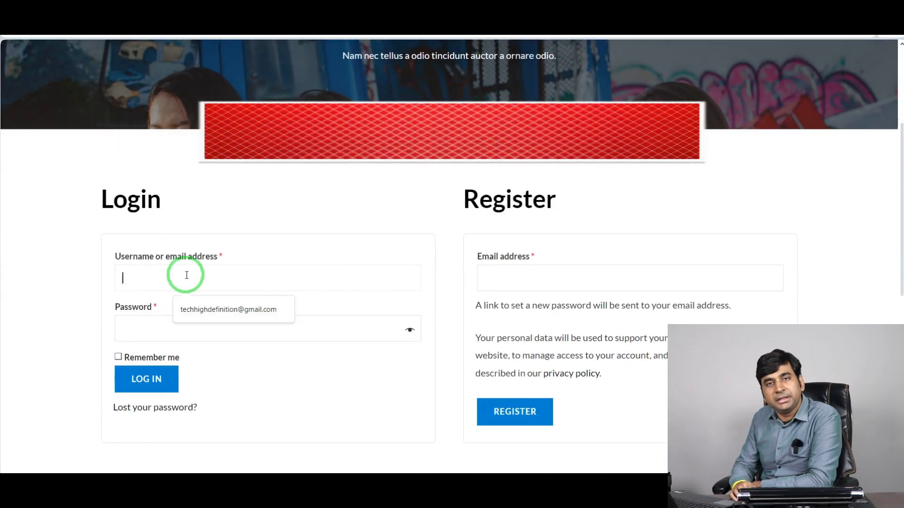
{"action": "left_click", "coordinate": [156, 324]}
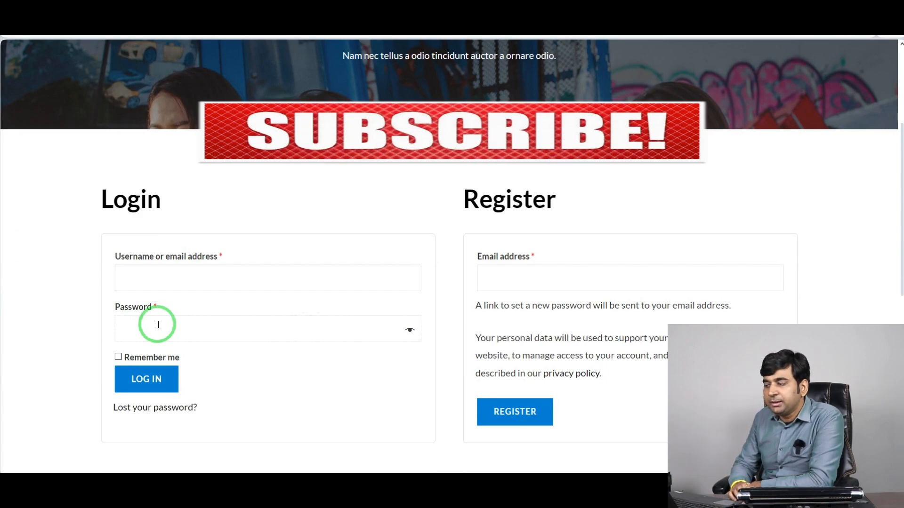
{"action": "left_click", "coordinate": [530, 279]}
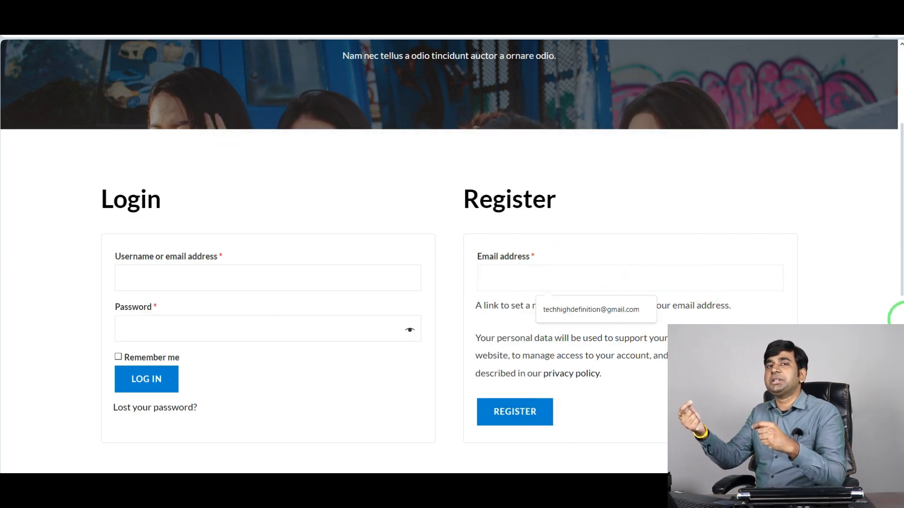
{"action": "left_click", "coordinate": [846, 279]}
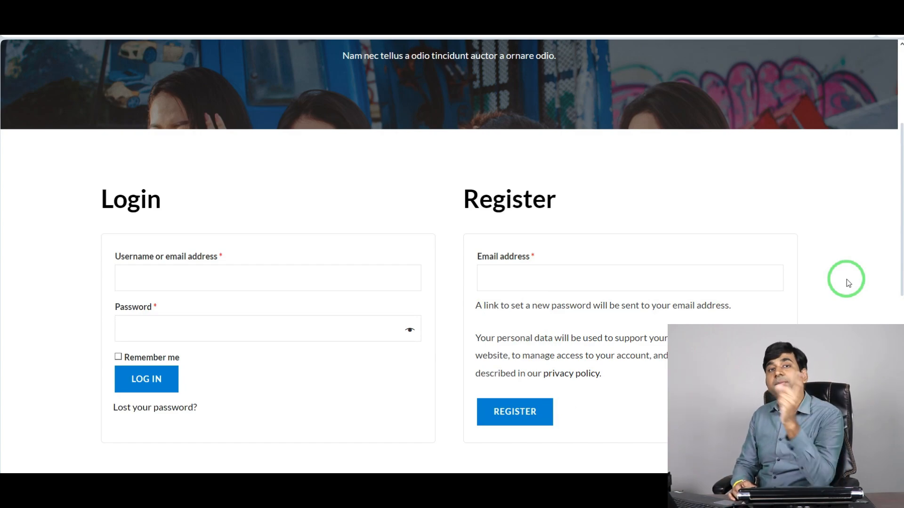
Log in to the store account with the customer's email address and the account password
{"action": "left_click", "coordinate": [296, 284]}
{"action": "left_click", "coordinate": [263, 313]}
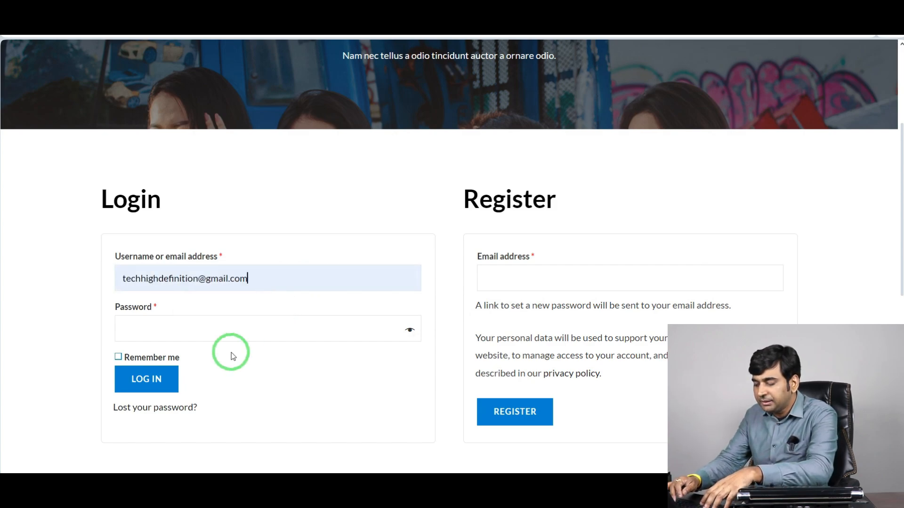
{"action": "left_click", "coordinate": [233, 335]}
{"action": "type", "text": "••"}
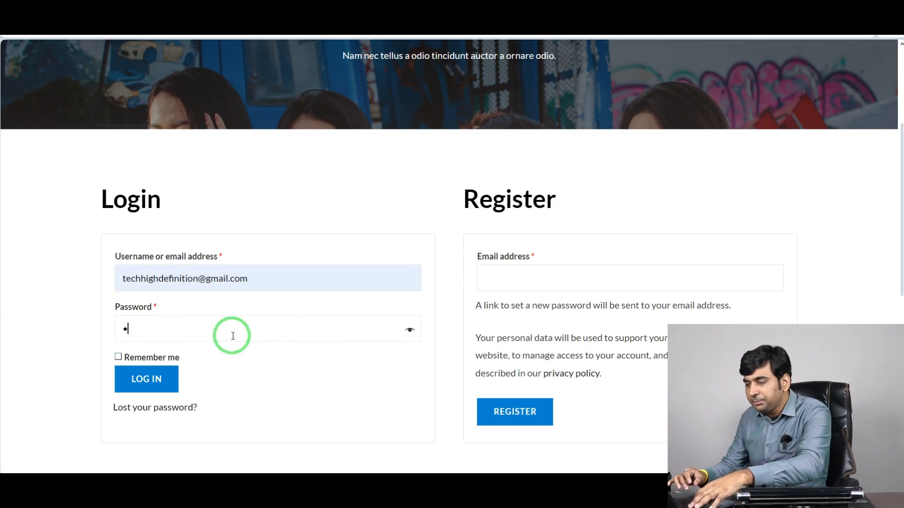
{"action": "type", "text": "••••"}
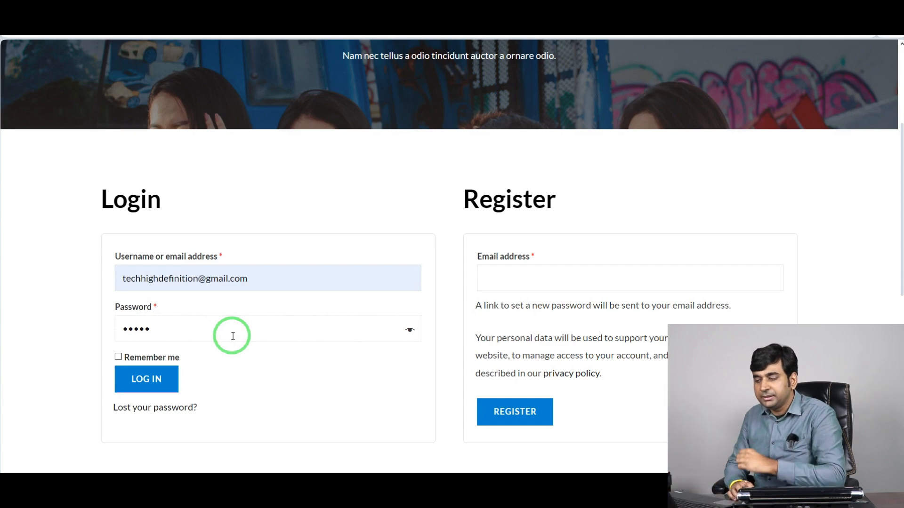
{"action": "type", "text": "•••"}
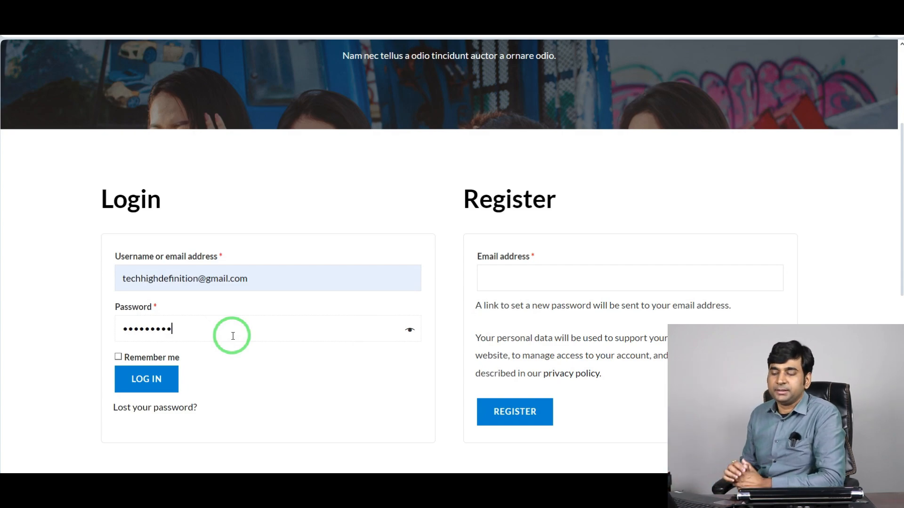
{"action": "left_click", "coordinate": [163, 379]}
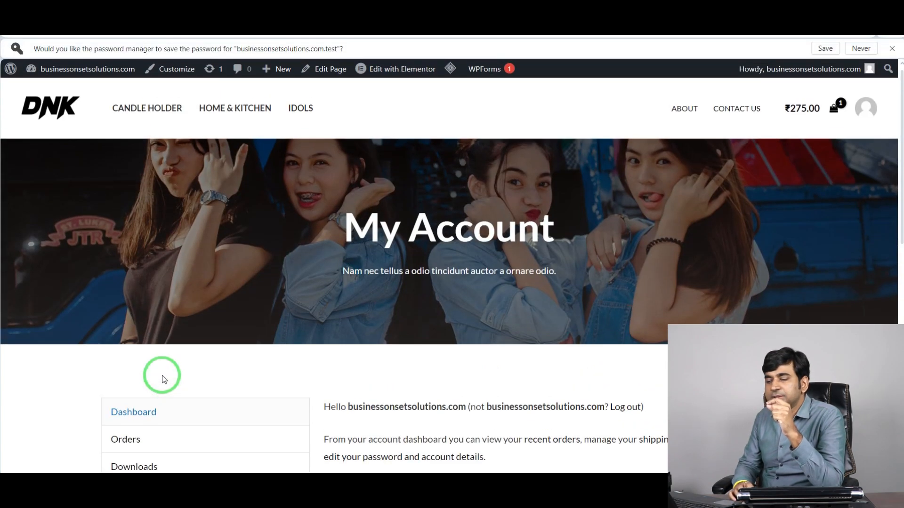
Open the Orders list from the account dashboard and look over the actions offered for each order
{"action": "scroll", "coordinate": [213, 316], "scroll_direction": "down", "scroll_amount": 4}
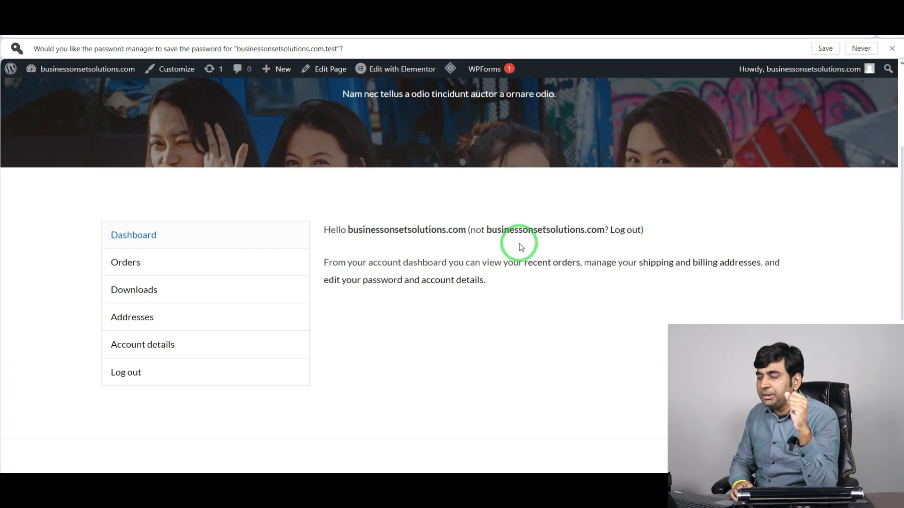
{"action": "scroll", "coordinate": [520, 247], "scroll_direction": "up", "scroll_amount": 4}
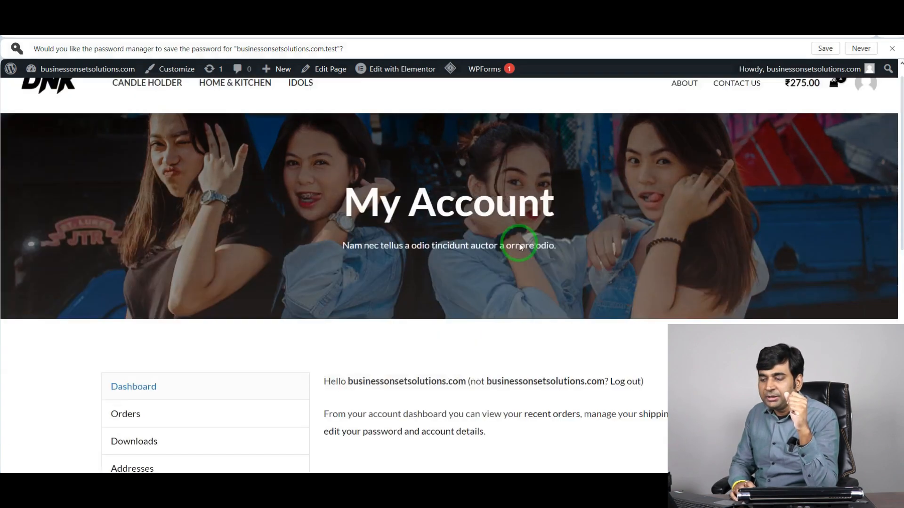
{"action": "scroll", "coordinate": [337, 274], "scroll_direction": "down", "scroll_amount": 6}
{"action": "scroll", "coordinate": [169, 252], "scroll_direction": "up", "scroll_amount": 3}
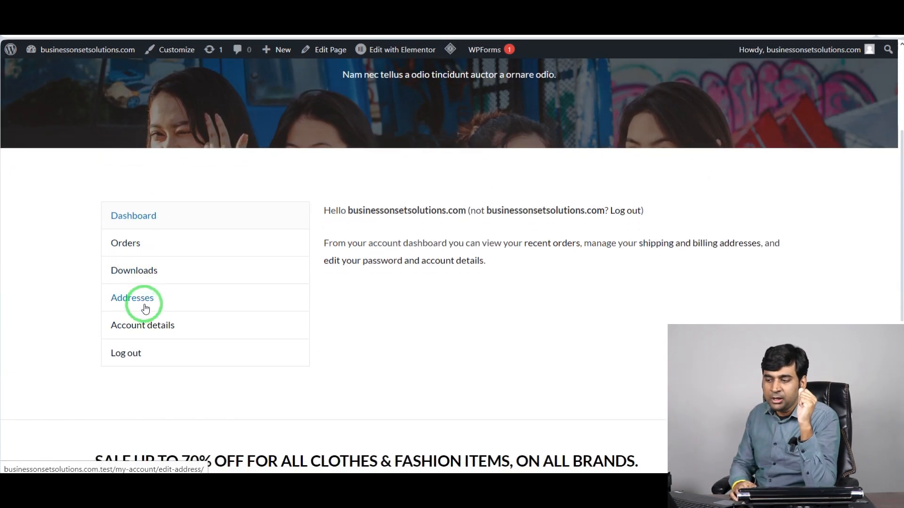
{"action": "left_click", "coordinate": [127, 243]}
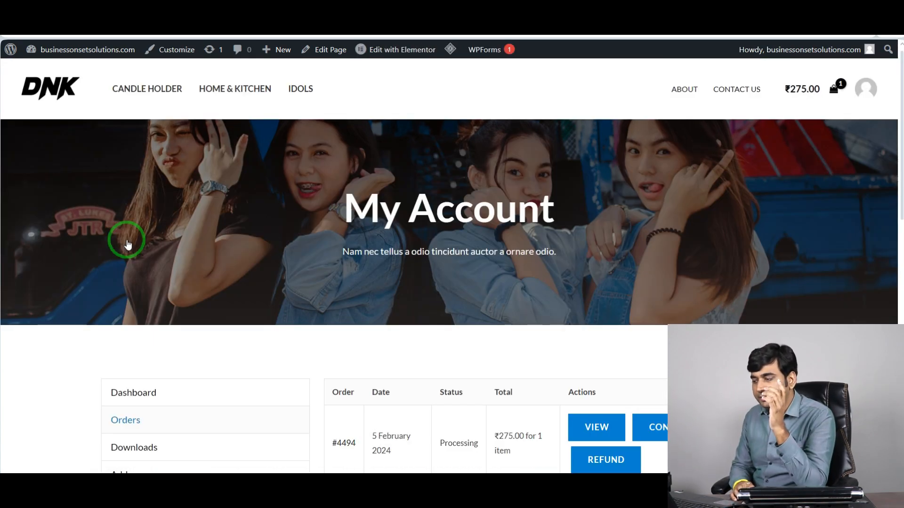
{"action": "scroll", "coordinate": [126, 240], "scroll_direction": "down", "scroll_amount": 4}
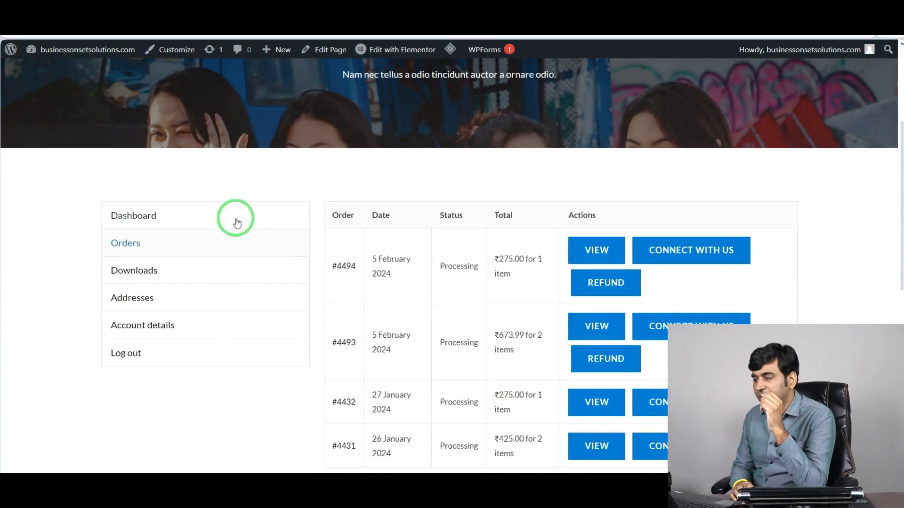
{"action": "scroll", "coordinate": [795, 155], "scroll_direction": "down", "scroll_amount": 2}
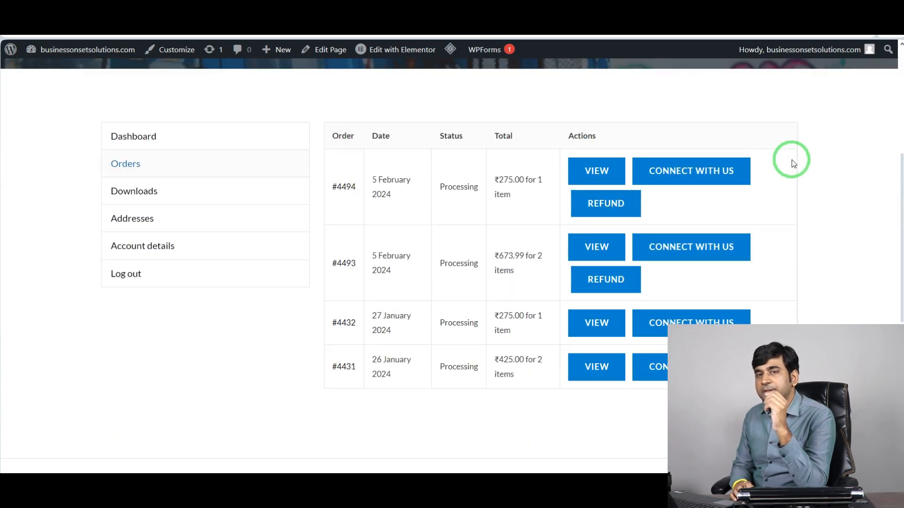
{"action": "scroll", "coordinate": [442, 292], "scroll_direction": "up", "scroll_amount": 2}
{"action": "scroll", "coordinate": [442, 294], "scroll_direction": "down", "scroll_amount": 3}
{"action": "scroll", "coordinate": [442, 292], "scroll_direction": "up", "scroll_amount": 3}
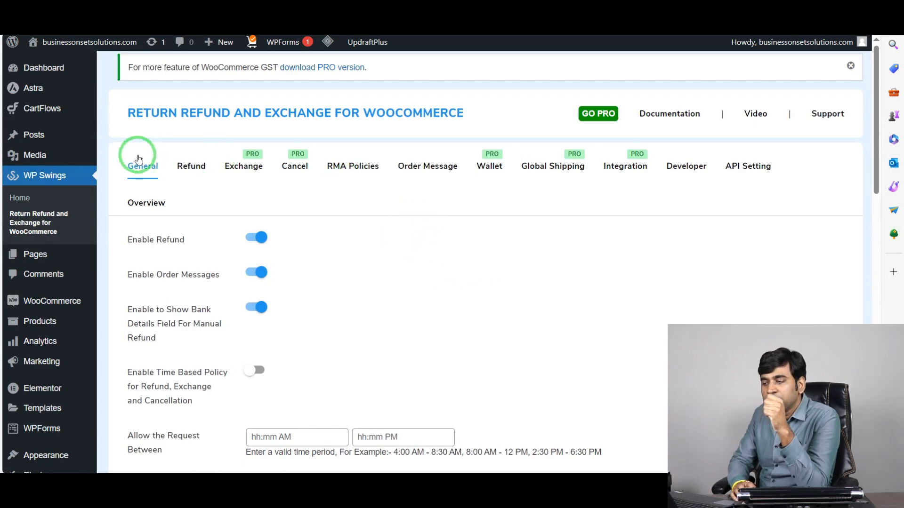
Switch to the WordPress admin browser and review the return plugin's Refund and Order Message settings
{"action": "left_click", "coordinate": [184, 167]}
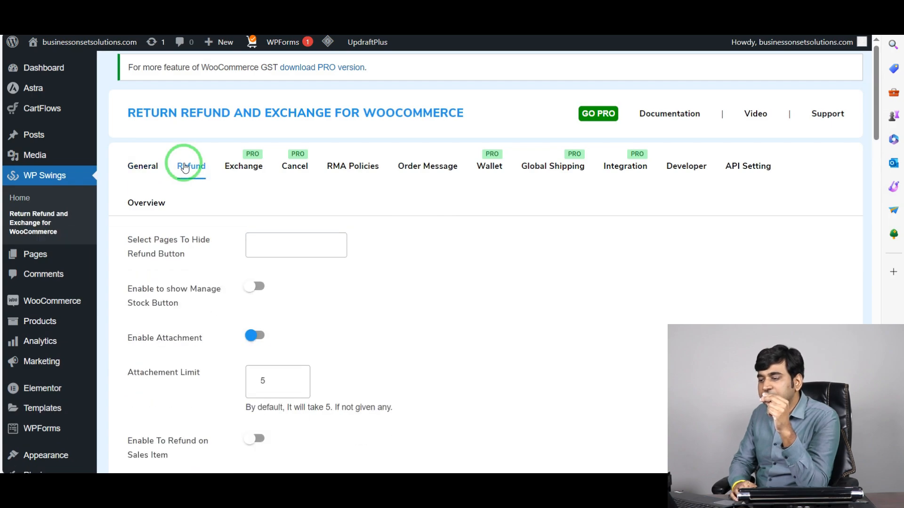
{"action": "scroll", "coordinate": [186, 162], "scroll_direction": "down", "scroll_amount": 10}
{"action": "scroll", "coordinate": [176, 204], "scroll_direction": "down", "scroll_amount": 3}
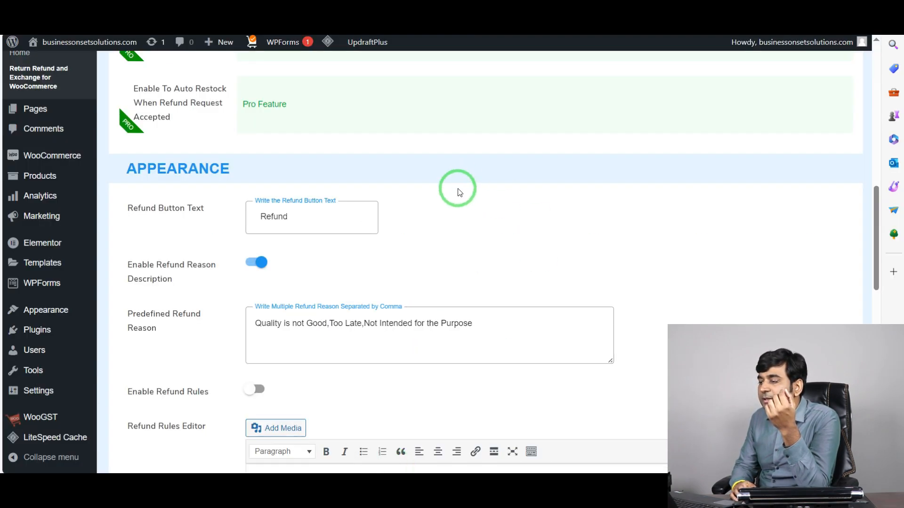
{"action": "scroll", "coordinate": [458, 190], "scroll_direction": "up", "scroll_amount": 10}
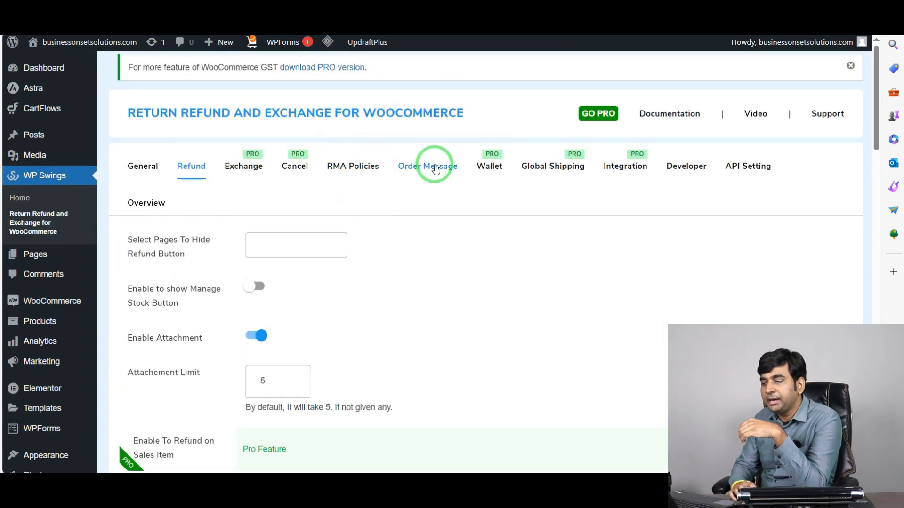
{"action": "left_click", "coordinate": [435, 169]}
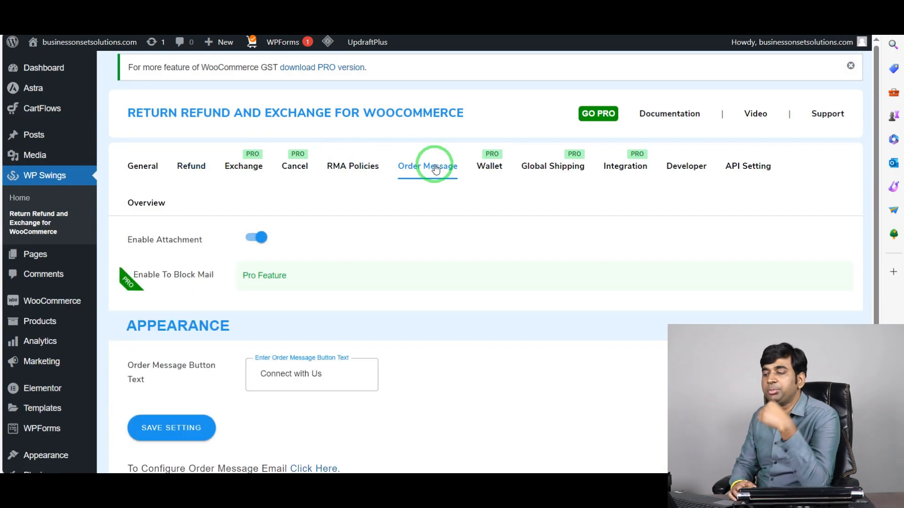
{"action": "scroll", "coordinate": [288, 269], "scroll_direction": "down", "scroll_amount": 3}
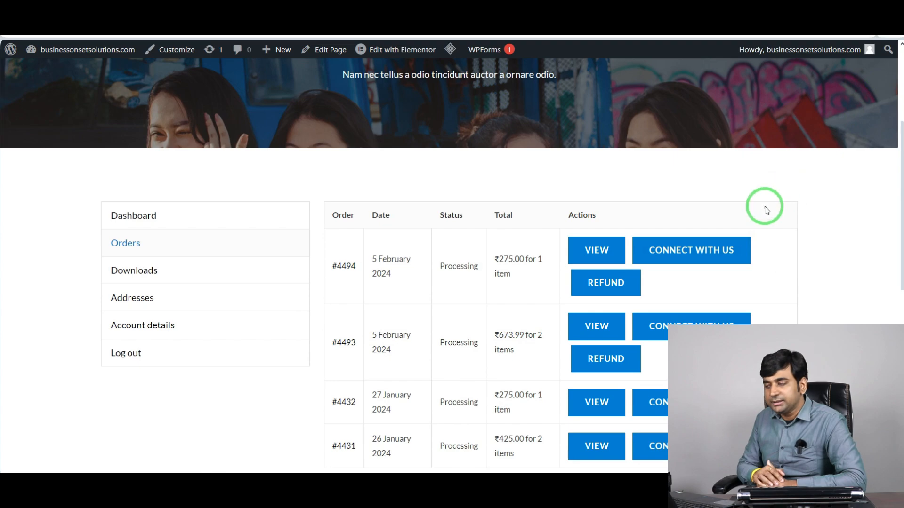
View the newest order's Connect with Us message page, then return to the Orders list
{"action": "left_click", "coordinate": [685, 253]}
{"action": "scroll", "coordinate": [684, 253], "scroll_direction": "down", "scroll_amount": 3}
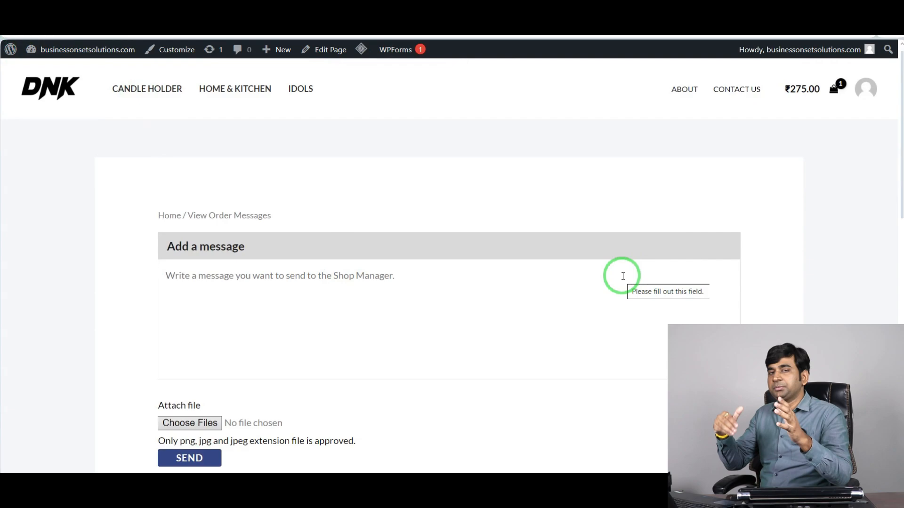
{"action": "key", "text": "alt+Left"}
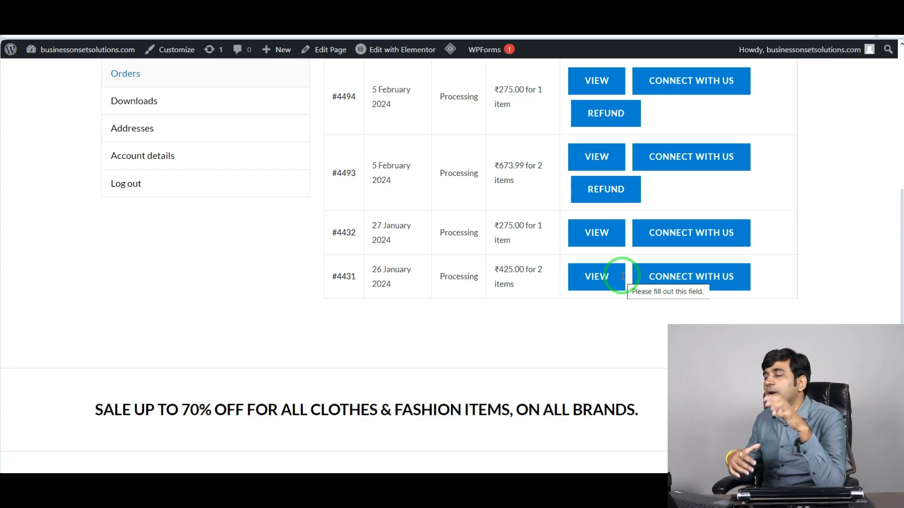
{"action": "scroll", "coordinate": [502, 329], "scroll_direction": "up", "scroll_amount": 3}
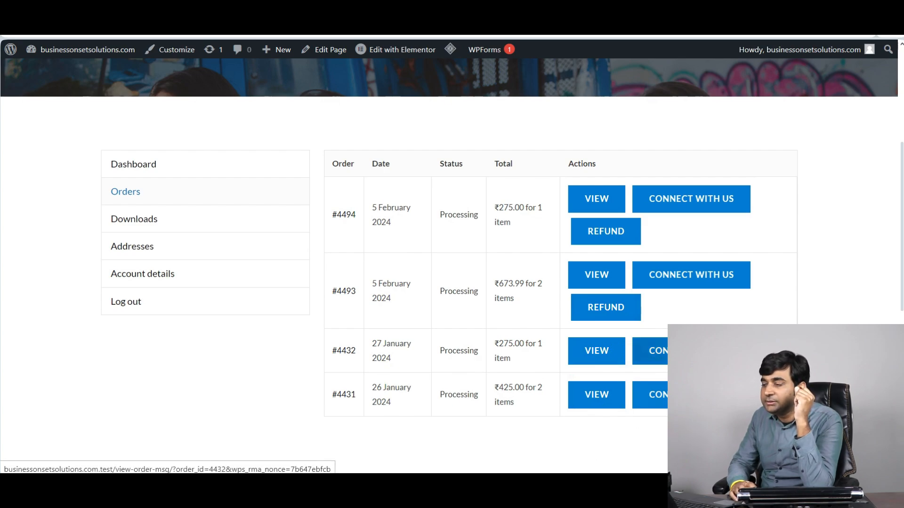
{"action": "scroll", "coordinate": [430, 350], "scroll_direction": "up", "scroll_amount": 3}
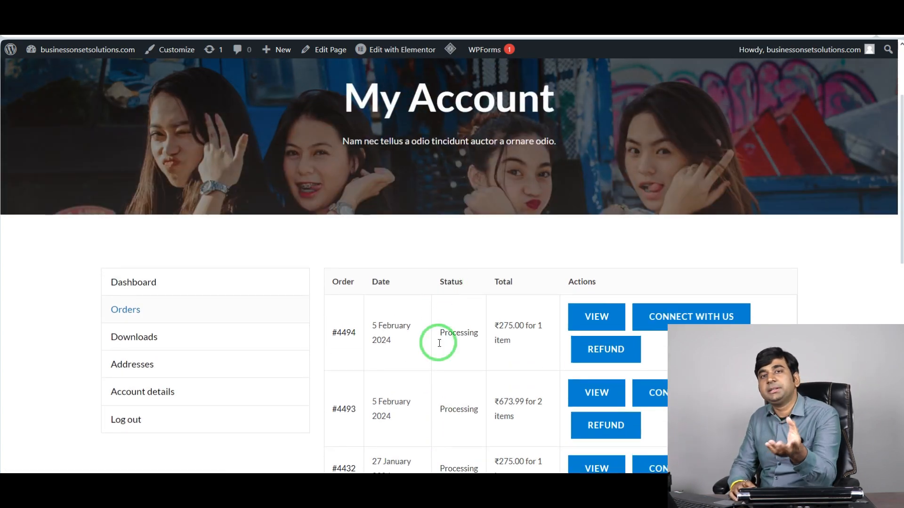
{"action": "scroll", "coordinate": [887, 249], "scroll_direction": "down", "scroll_amount": 1}
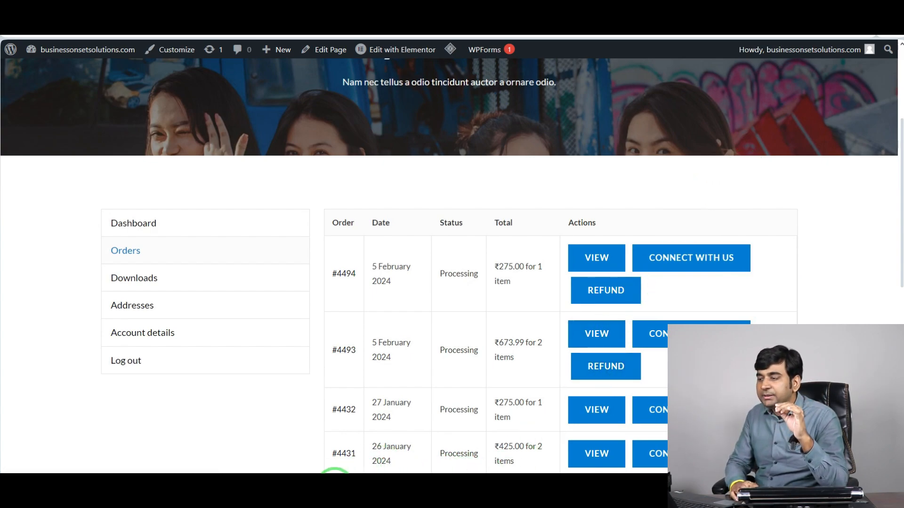
Switch to the WordPress admin browser and open the return plugin's RMA Policies settings
{"action": "left_click", "coordinate": [334, 486]}
{"action": "scroll", "coordinate": [369, 387], "scroll_direction": "up", "scroll_amount": 3}
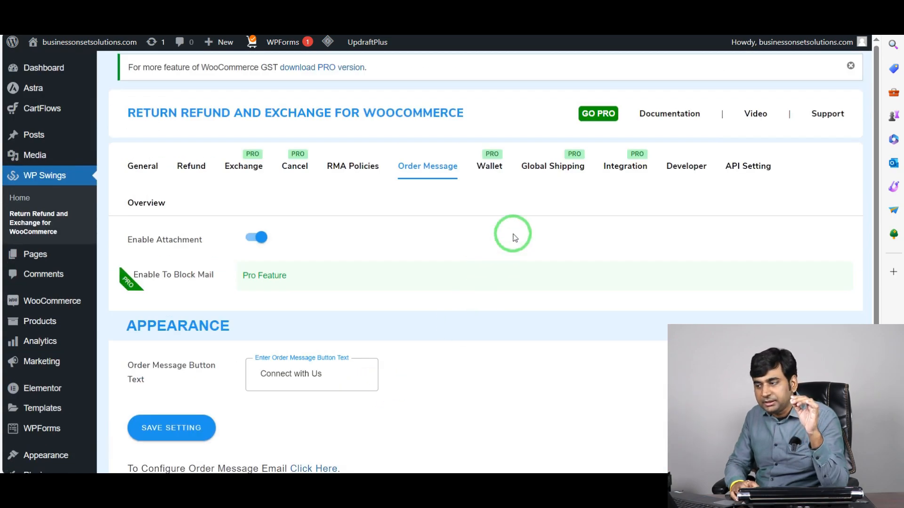
{"action": "left_click", "coordinate": [358, 167]}
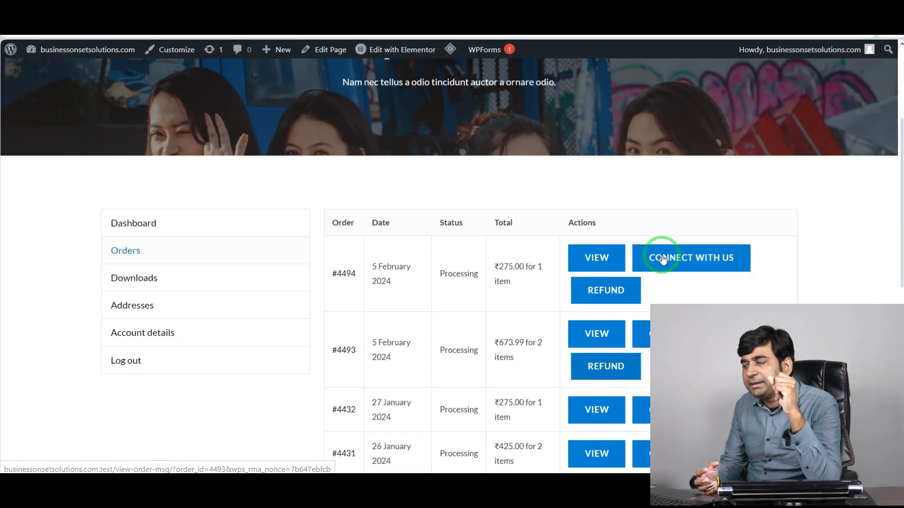
Switch back to the storefront, open Connect with Us for the newest order and place the cursor in the message box
{"action": "scroll", "coordinate": [563, 244], "scroll_direction": "down", "scroll_amount": 1}
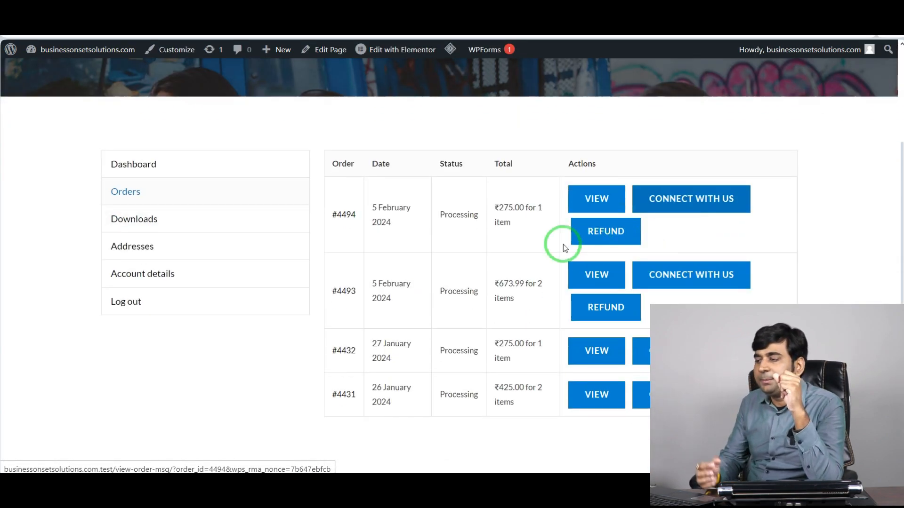
{"action": "left_click", "coordinate": [695, 199]}
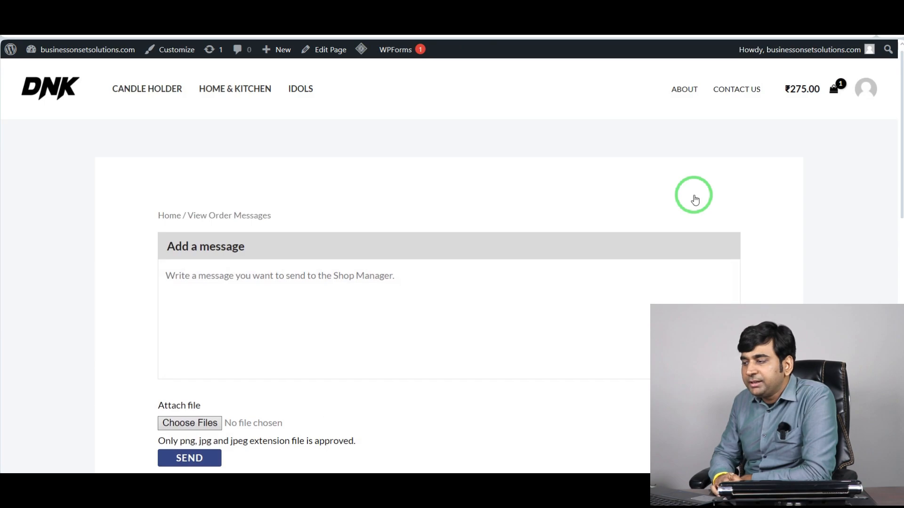
{"action": "scroll", "coordinate": [556, 162], "scroll_direction": "down", "scroll_amount": 2}
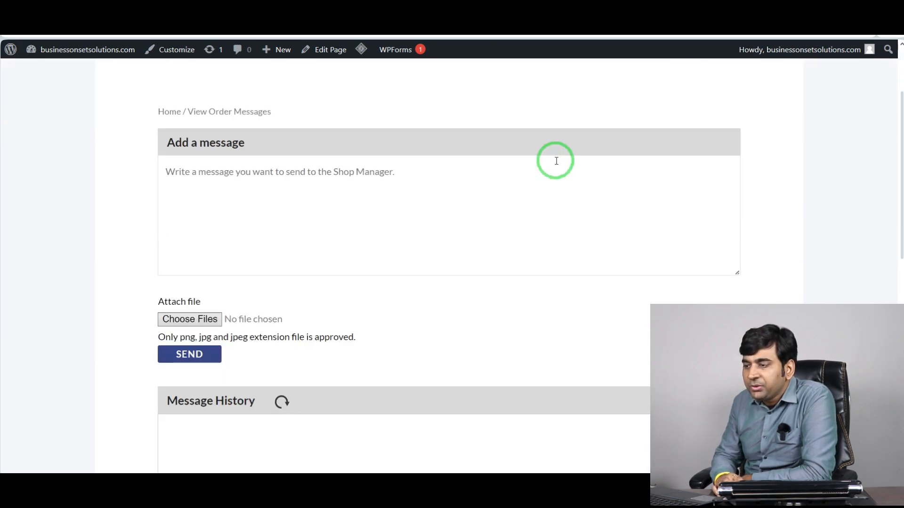
{"action": "scroll", "coordinate": [426, 179], "scroll_direction": "up", "scroll_amount": 2}
{"action": "scroll", "coordinate": [118, 193], "scroll_direction": "down", "scroll_amount": 1}
{"action": "scroll", "coordinate": [369, 264], "scroll_direction": "down", "scroll_amount": 2}
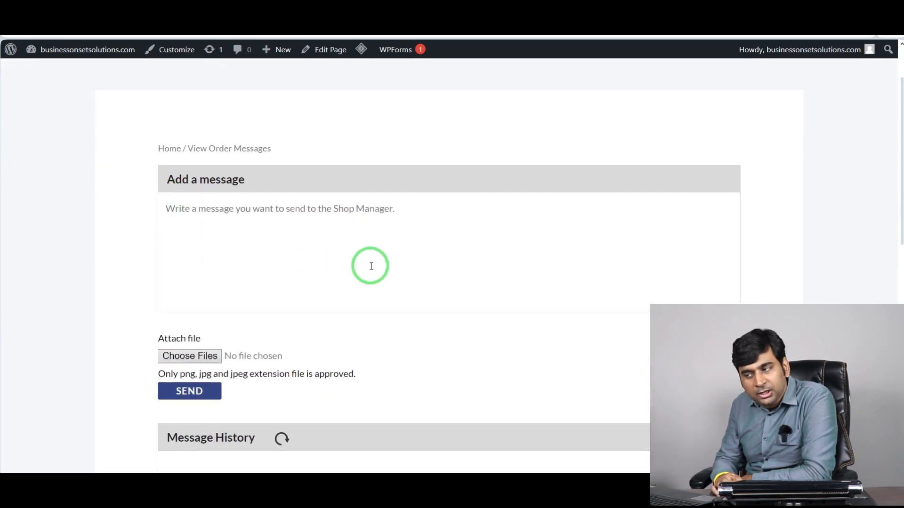
{"action": "left_click", "coordinate": [255, 149]}
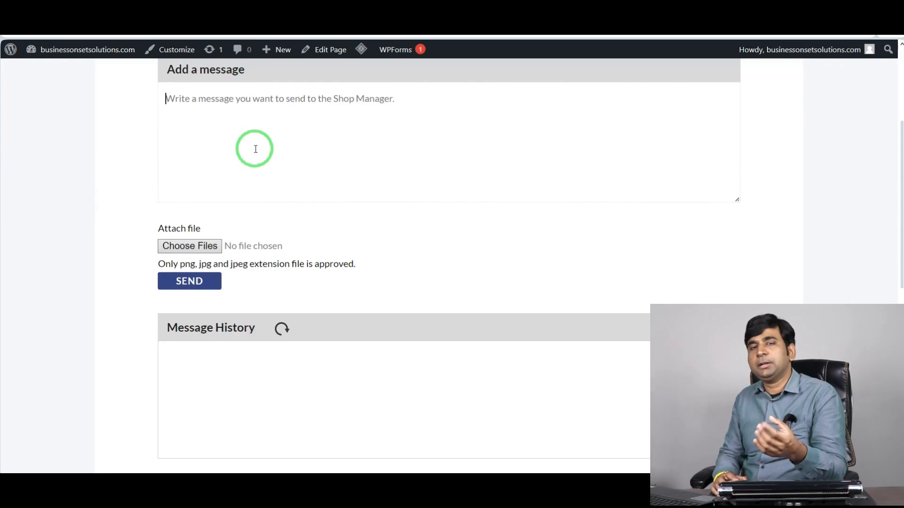
Examine the order message form, its file attachment option and the Message History section
{"action": "scroll", "coordinate": [346, 230], "scroll_direction": "up", "scroll_amount": 1}
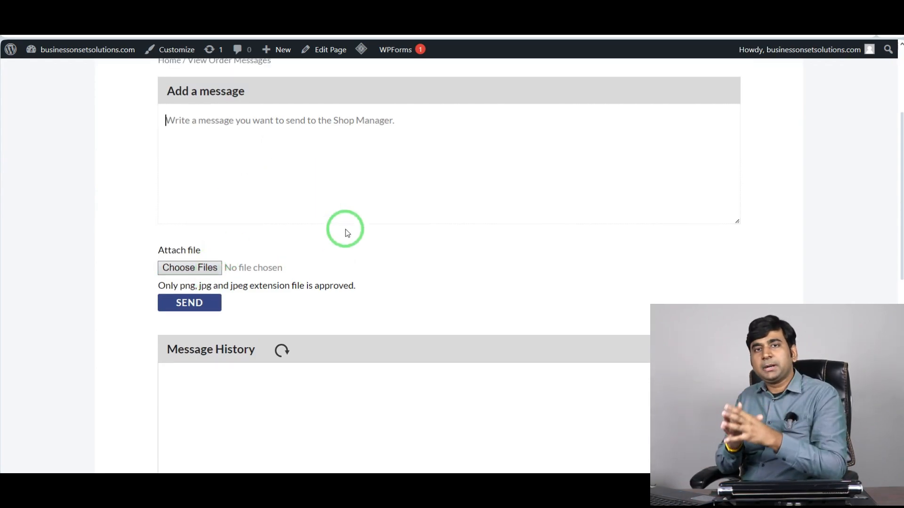
{"action": "scroll", "coordinate": [347, 233], "scroll_direction": "up", "scroll_amount": 1}
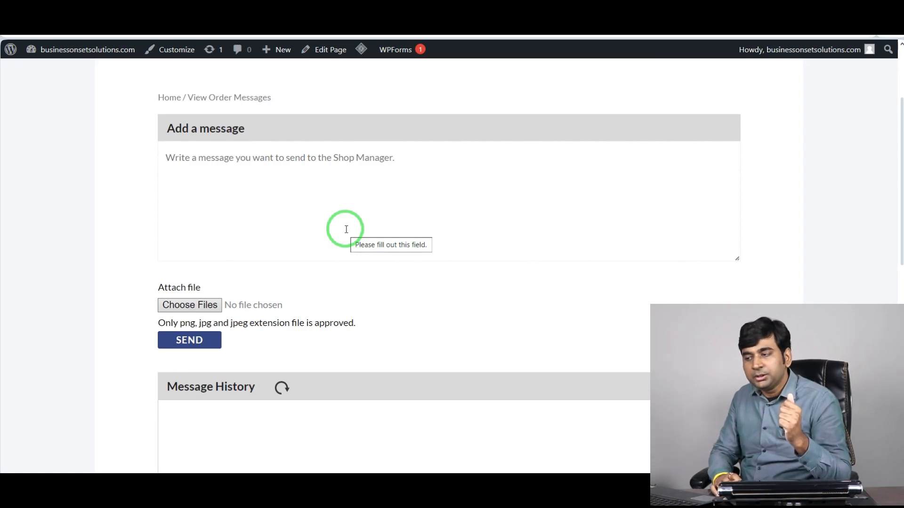
{"action": "scroll", "coordinate": [235, 297], "scroll_direction": "down", "scroll_amount": 3}
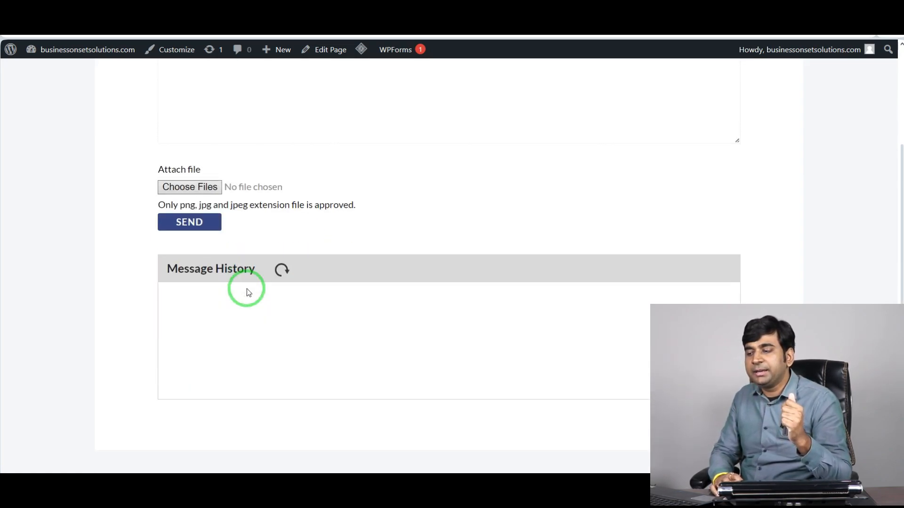
{"action": "scroll", "coordinate": [375, 115], "scroll_direction": "up", "scroll_amount": 3}
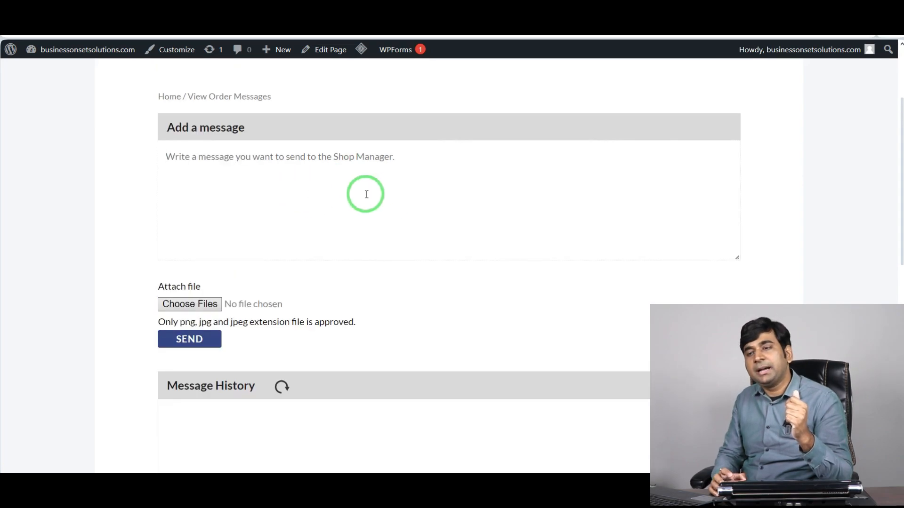
{"action": "scroll", "coordinate": [366, 193], "scroll_direction": "down", "scroll_amount": 4}
{"action": "scroll", "coordinate": [235, 292], "scroll_direction": "up", "scroll_amount": 1}
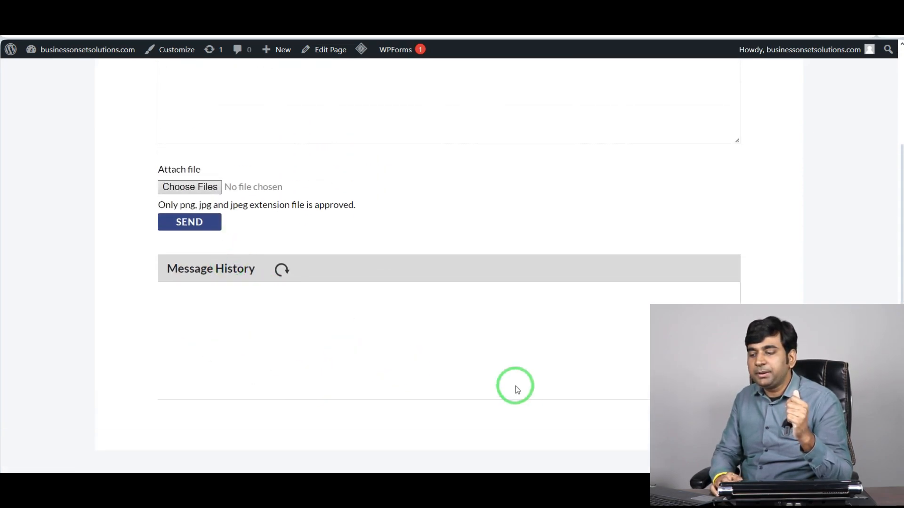
{"action": "scroll", "coordinate": [335, 328], "scroll_direction": "up", "scroll_amount": 3}
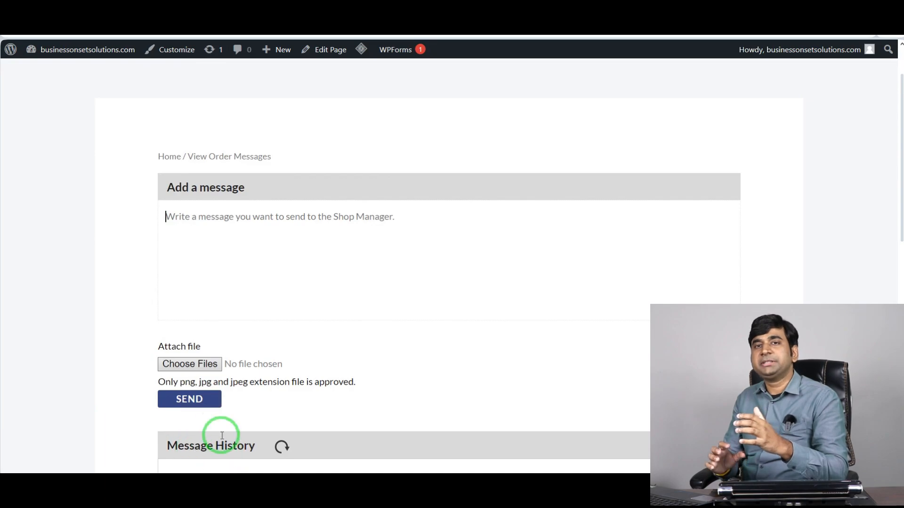
{"action": "scroll", "coordinate": [409, 255], "scroll_direction": "up", "scroll_amount": 1}
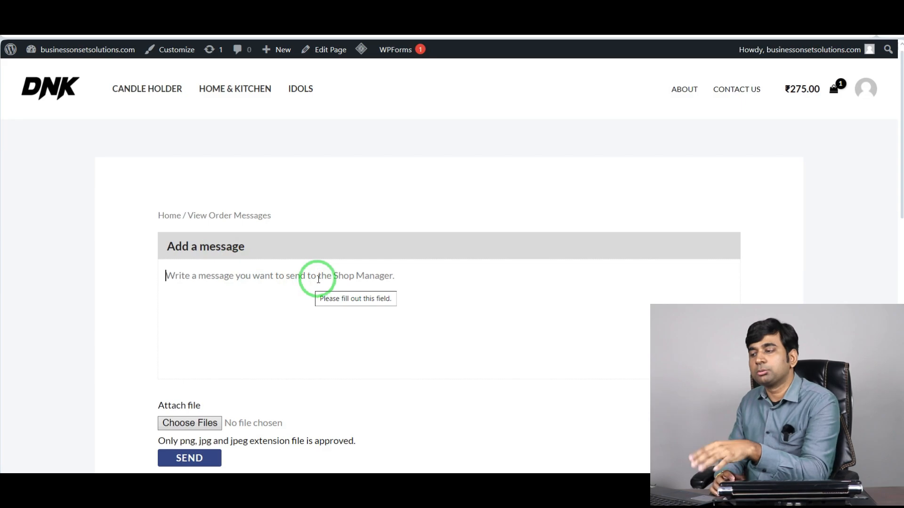
{"action": "scroll", "coordinate": [318, 279], "scroll_direction": "down", "scroll_amount": 1}
{"action": "left_click", "coordinate": [299, 235]}
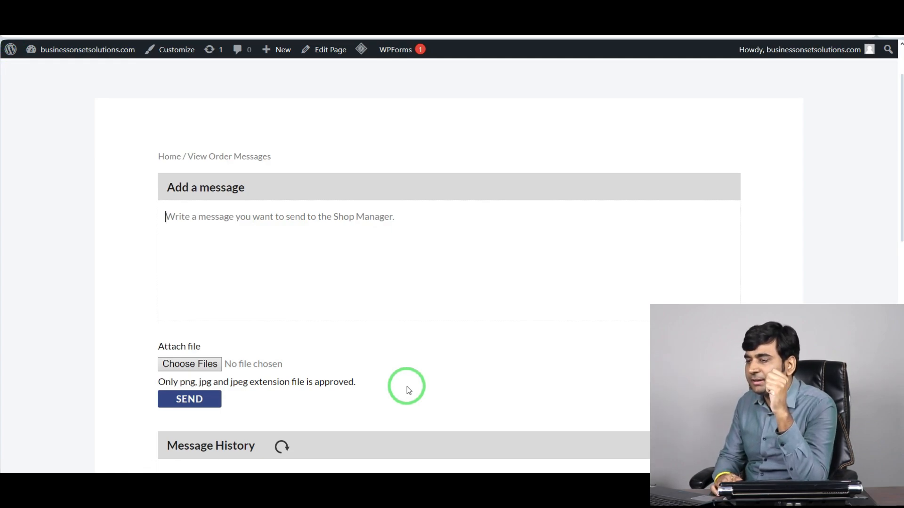
Return to the Orders list, open the newest order's refund request form and review its product, quantity and refund amount fields
{"action": "key", "text": "alt+Left"}
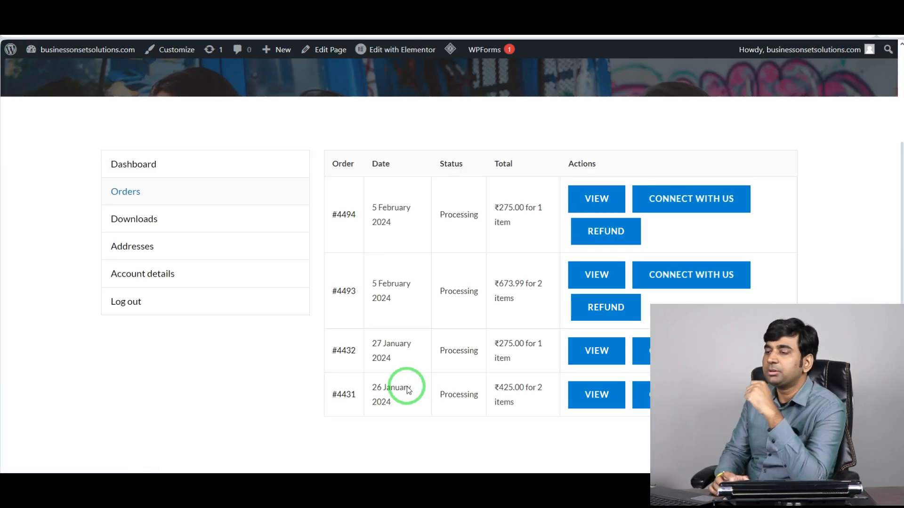
{"action": "left_click", "coordinate": [611, 236]}
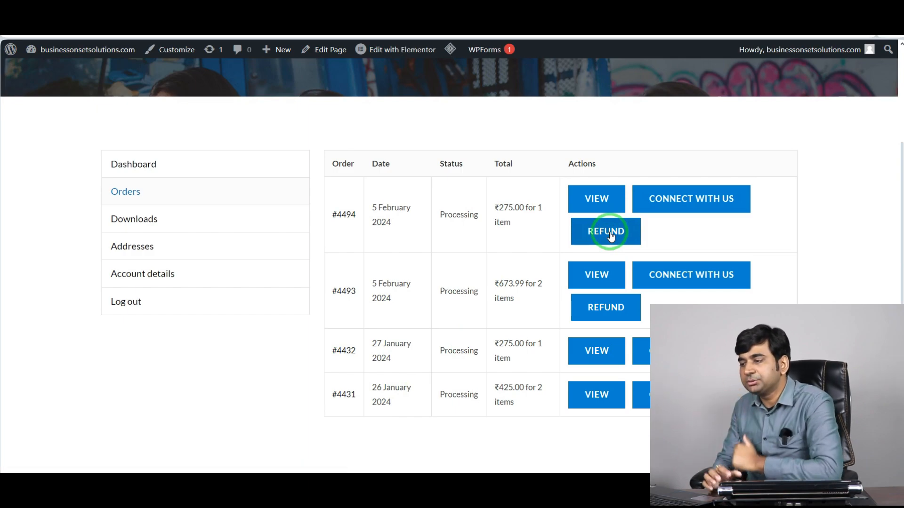
{"action": "left_click", "coordinate": [610, 236]}
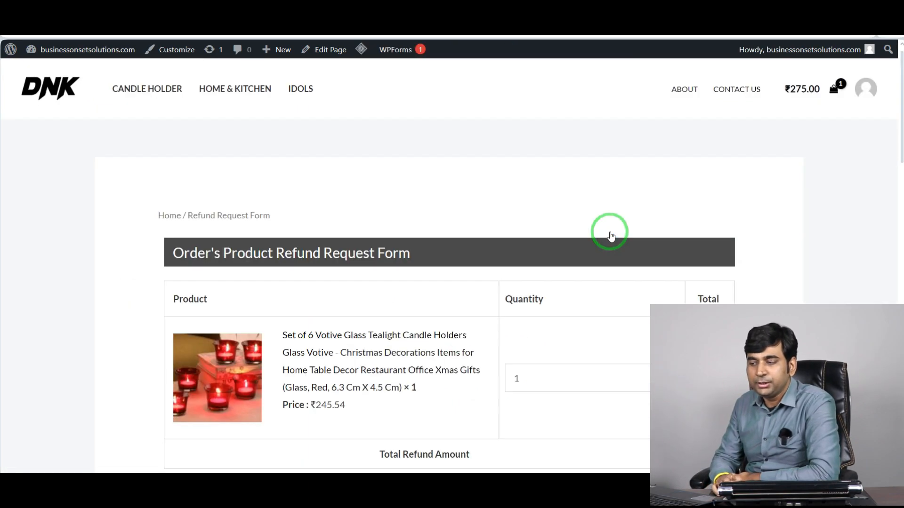
{"action": "scroll", "coordinate": [610, 235], "scroll_direction": "down", "scroll_amount": 3}
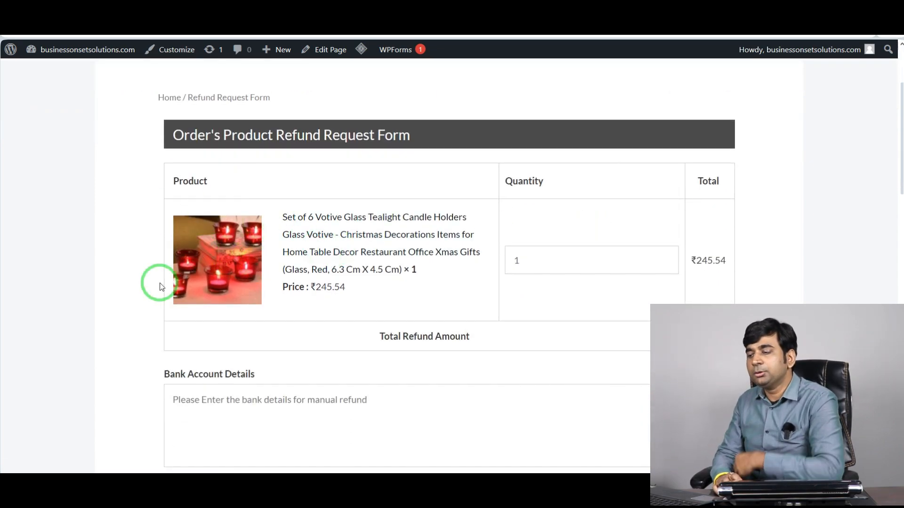
{"action": "scroll", "coordinate": [595, 172], "scroll_direction": "down", "scroll_amount": 3}
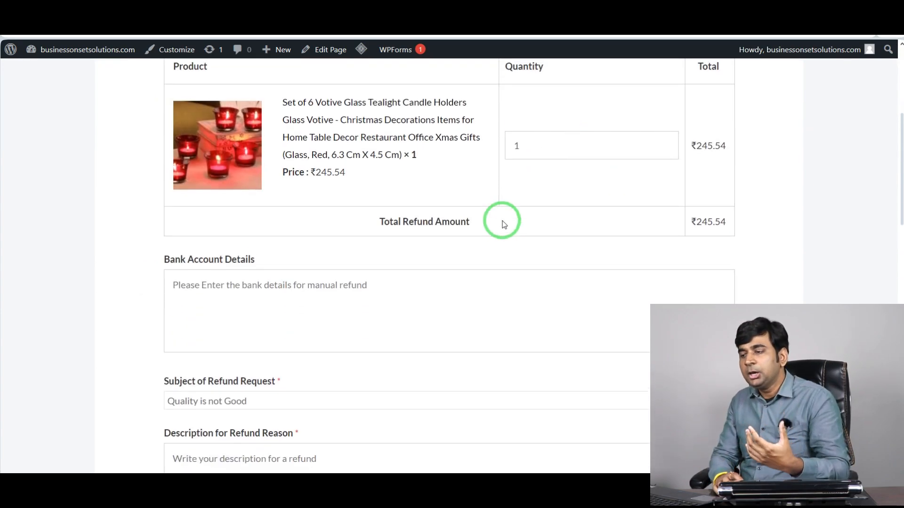
{"action": "scroll", "coordinate": [437, 231], "scroll_direction": "up", "scroll_amount": 3}
{"action": "scroll", "coordinate": [376, 240], "scroll_direction": "down", "scroll_amount": 3}
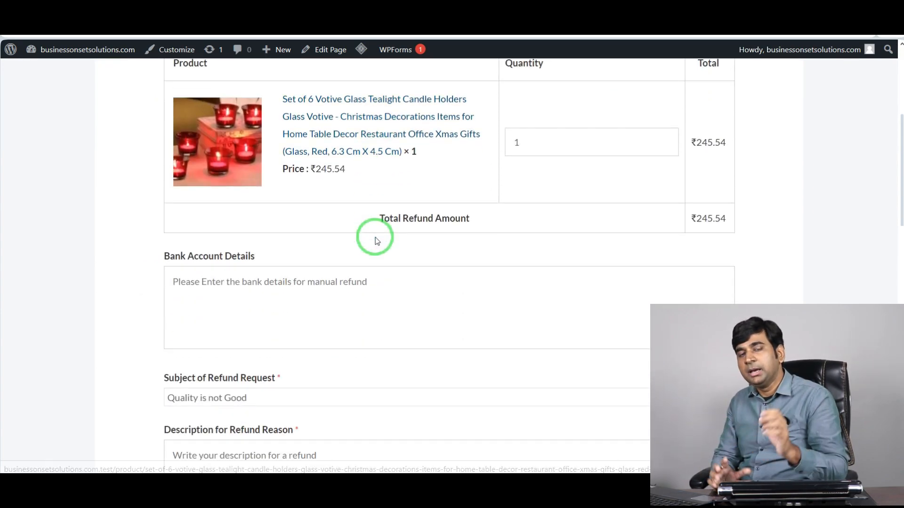
{"action": "scroll", "coordinate": [643, 193], "scroll_direction": "up", "scroll_amount": 2}
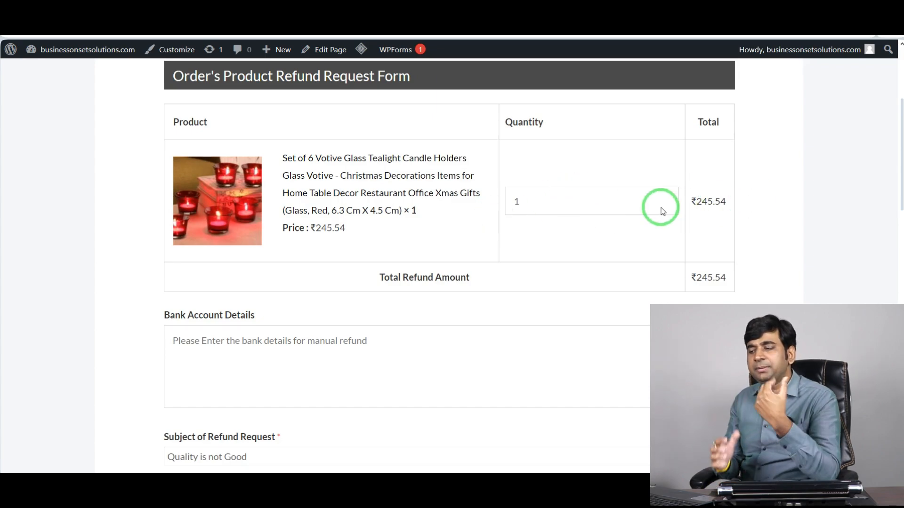
{"action": "scroll", "coordinate": [662, 209], "scroll_direction": "down", "scroll_amount": 3}
Switch to the WordPress admin browser and view the return plugin's Refund and General settings
{"action": "left_click", "coordinate": [267, 247]}
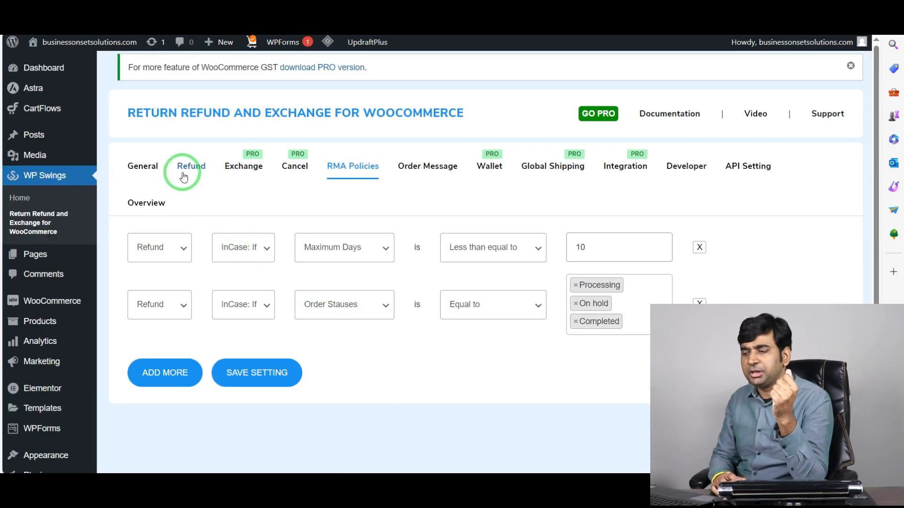
{"action": "left_click", "coordinate": [184, 174]}
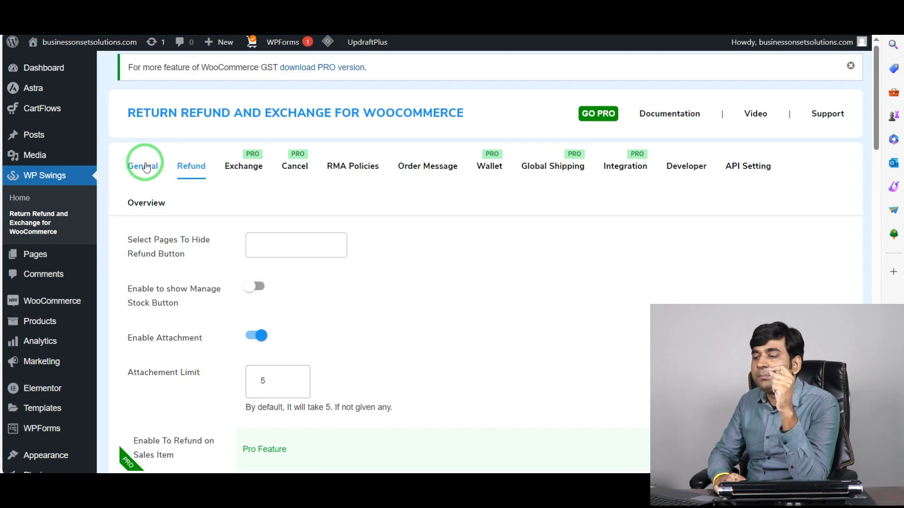
{"action": "left_click", "coordinate": [146, 167]}
{"action": "scroll", "coordinate": [277, 193], "scroll_direction": "down", "scroll_amount": 3}
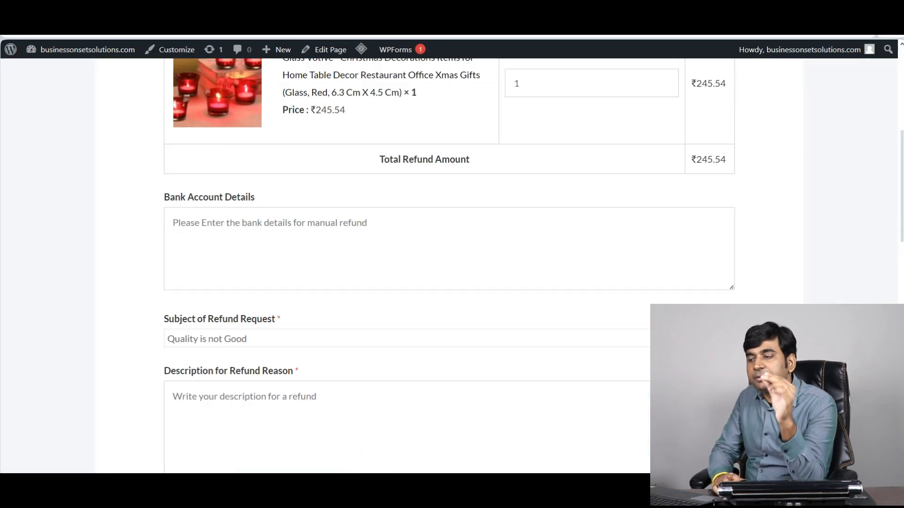
On the storefront refund form, review the refund subject choices and select Quality is not Good
{"action": "scroll", "coordinate": [381, 238], "scroll_direction": "down", "scroll_amount": 3}
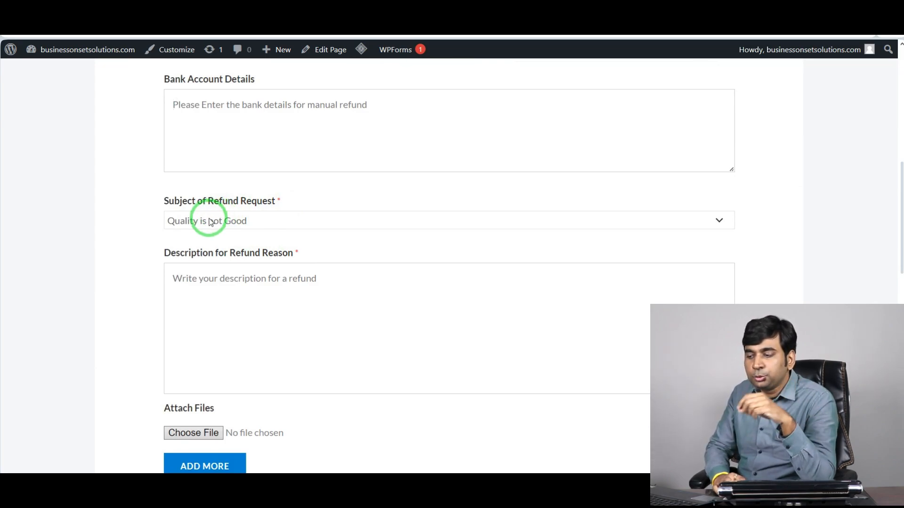
{"action": "left_click", "coordinate": [278, 219]}
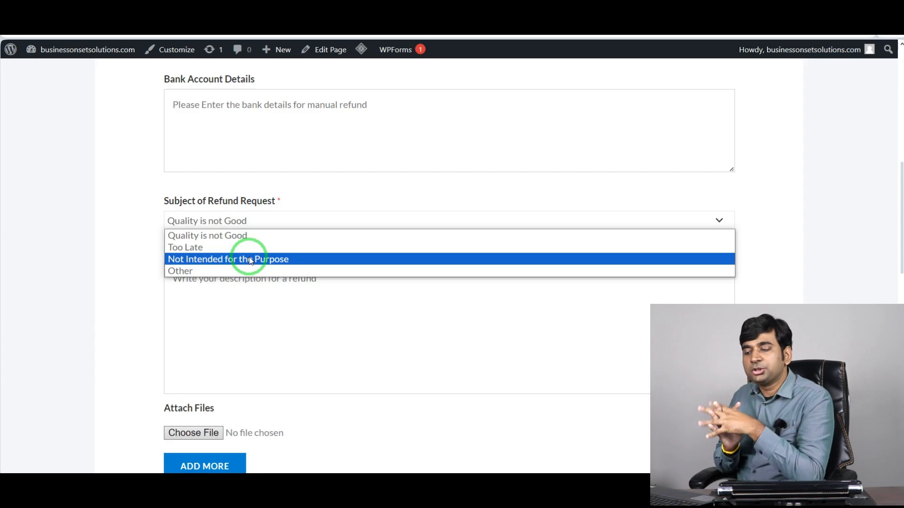
{"action": "left_click", "coordinate": [247, 236]}
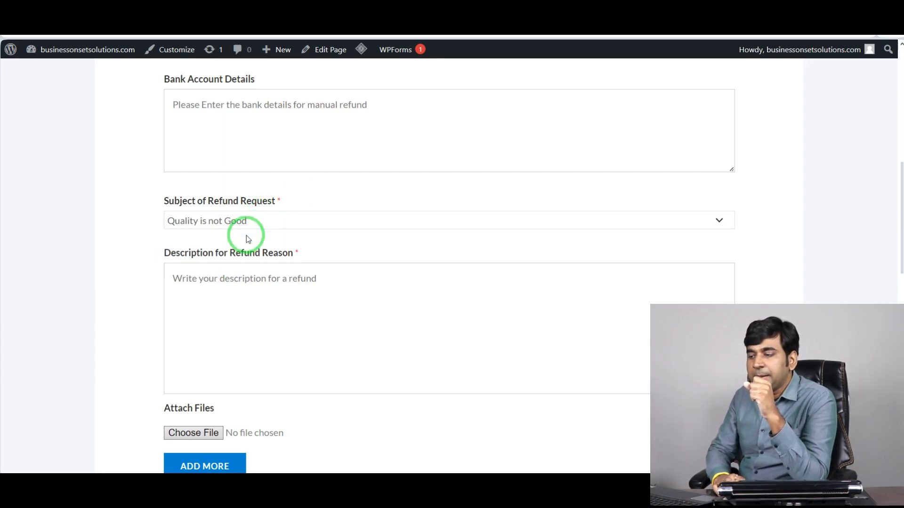
Examine the refund form's reason description, file attachment and billing address sections
{"action": "scroll", "coordinate": [247, 236], "scroll_direction": "down", "scroll_amount": 1}
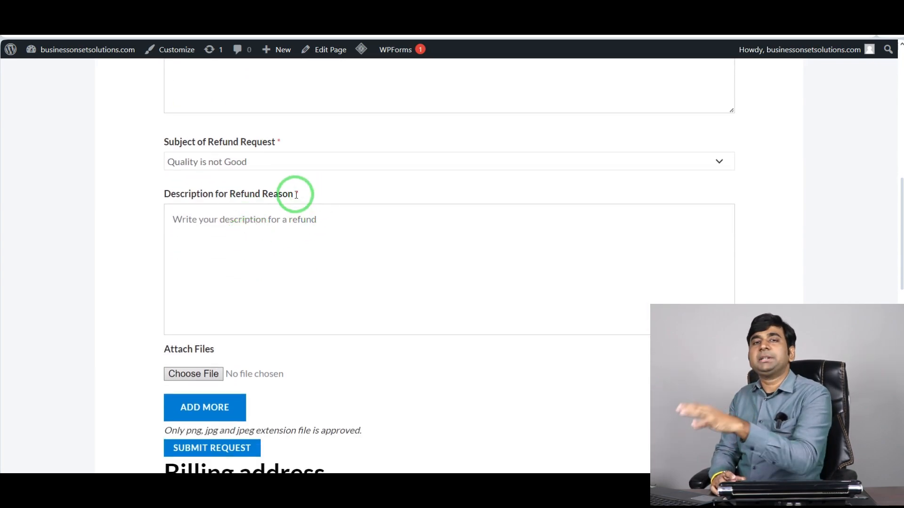
{"action": "left_click", "coordinate": [278, 231]}
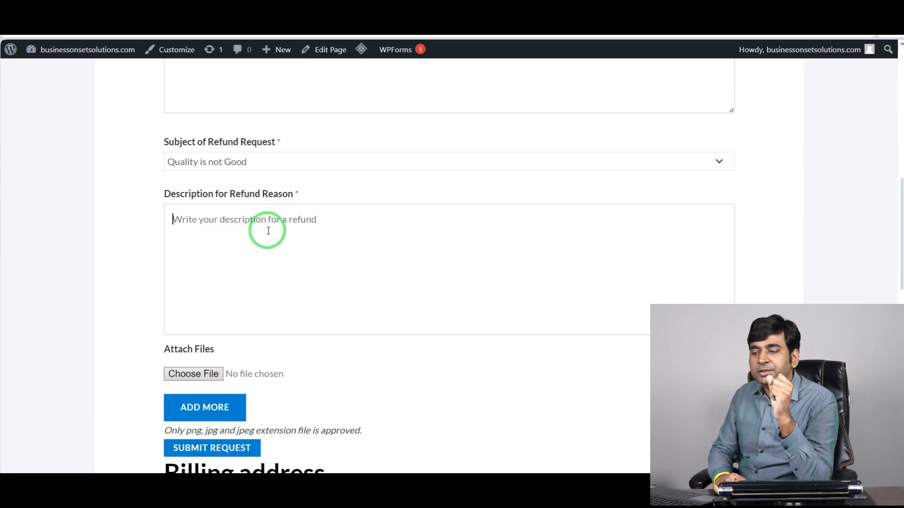
{"action": "scroll", "coordinate": [267, 230], "scroll_direction": "down", "scroll_amount": 2}
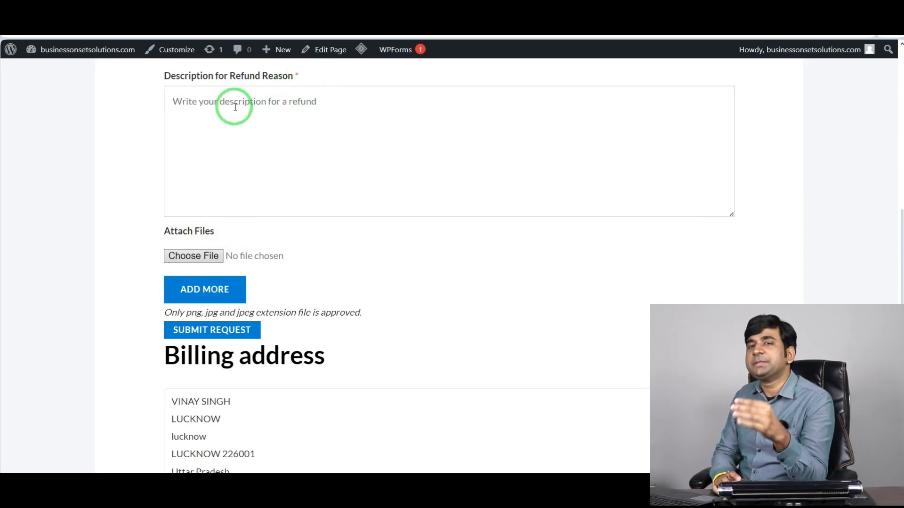
{"action": "scroll", "coordinate": [263, 259], "scroll_direction": "up", "scroll_amount": 1}
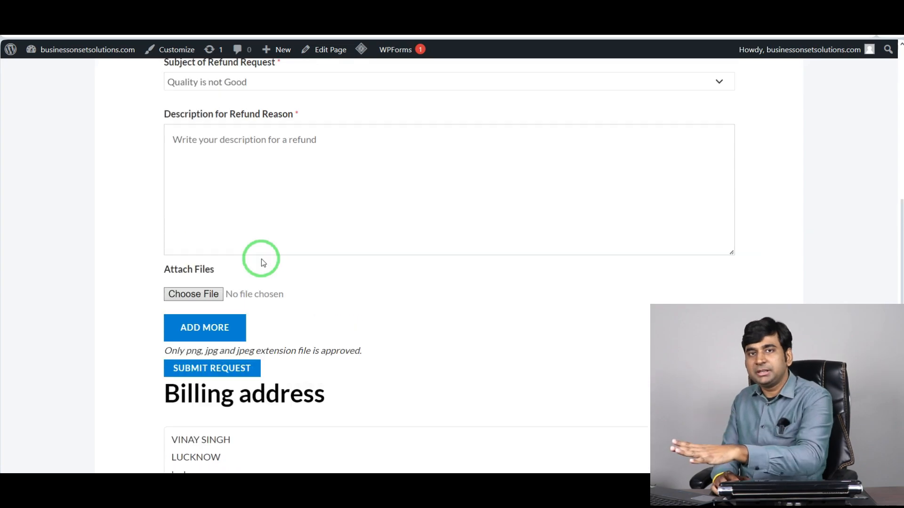
{"action": "scroll", "coordinate": [262, 262], "scroll_direction": "up", "scroll_amount": 1}
{"action": "left_click", "coordinate": [262, 260]}
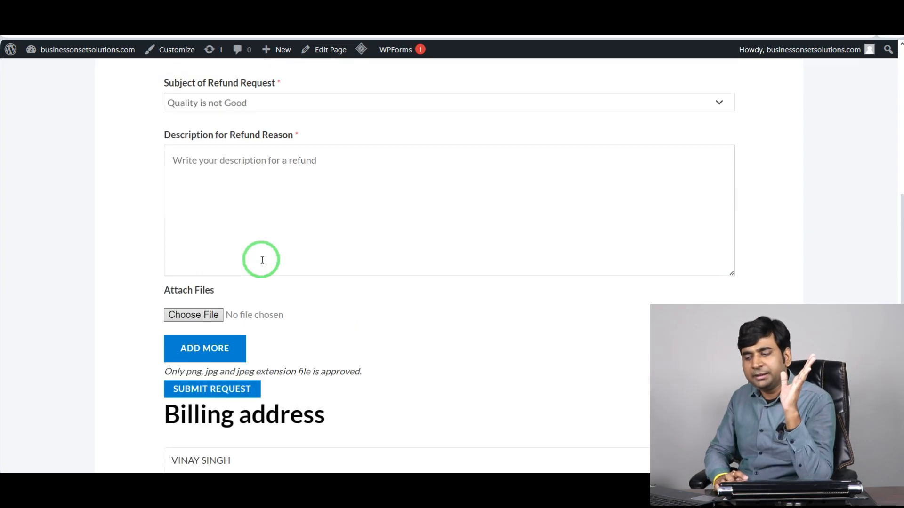
{"action": "scroll", "coordinate": [261, 258], "scroll_direction": "down", "scroll_amount": 2}
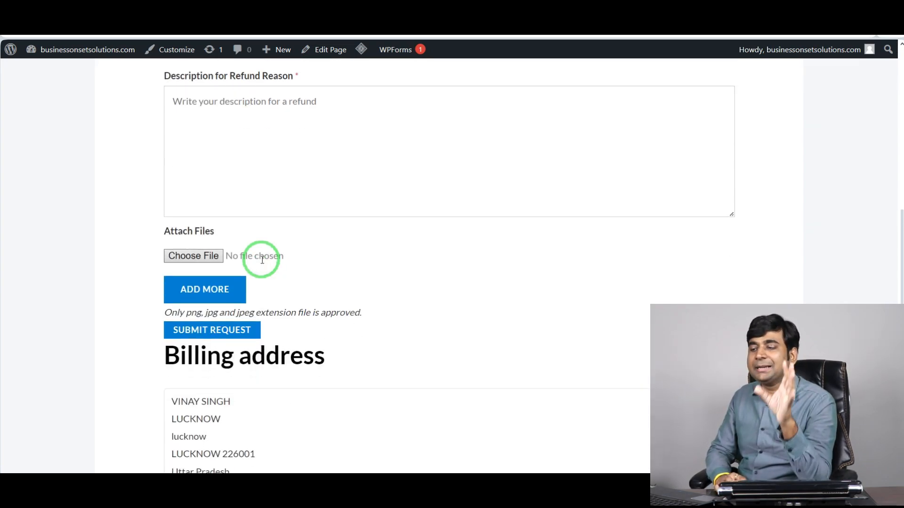
{"action": "scroll", "coordinate": [258, 256], "scroll_direction": "down", "scroll_amount": 3}
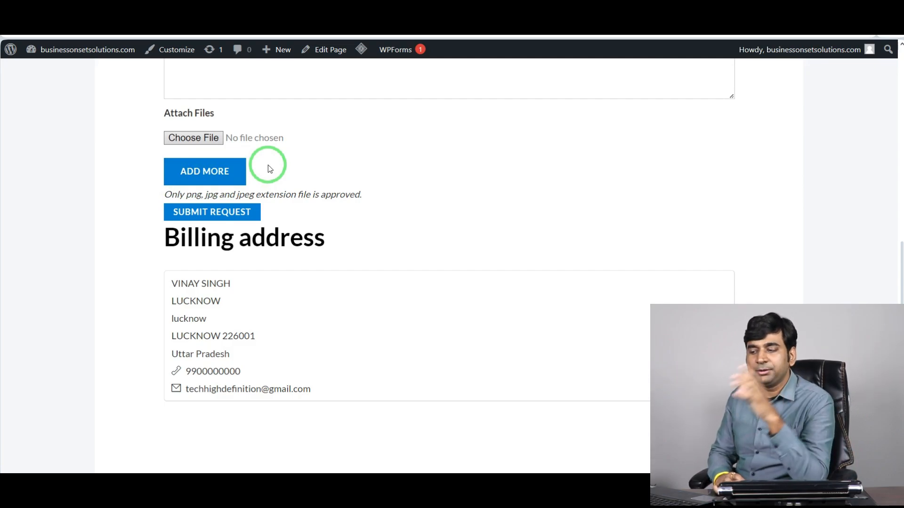
{"action": "scroll", "coordinate": [267, 165], "scroll_direction": "down", "scroll_amount": 2}
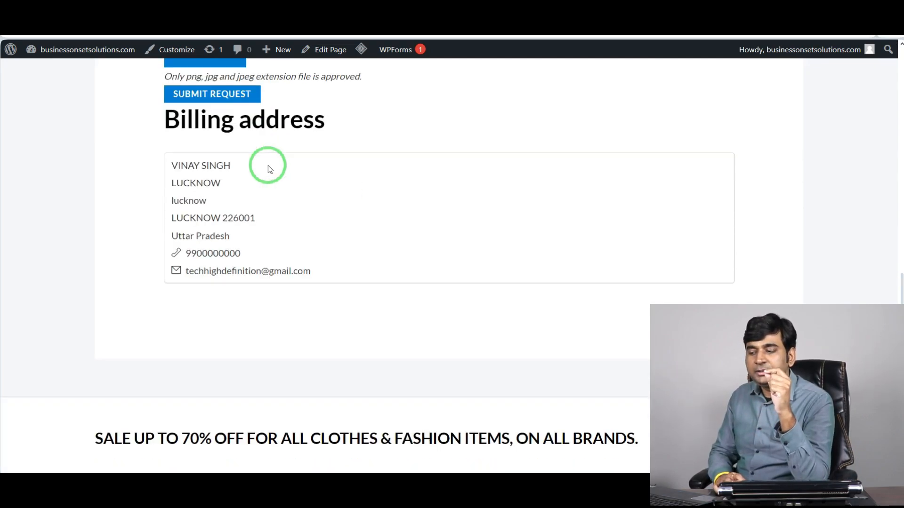
{"action": "scroll", "coordinate": [329, 179], "scroll_direction": "up", "scroll_amount": 3}
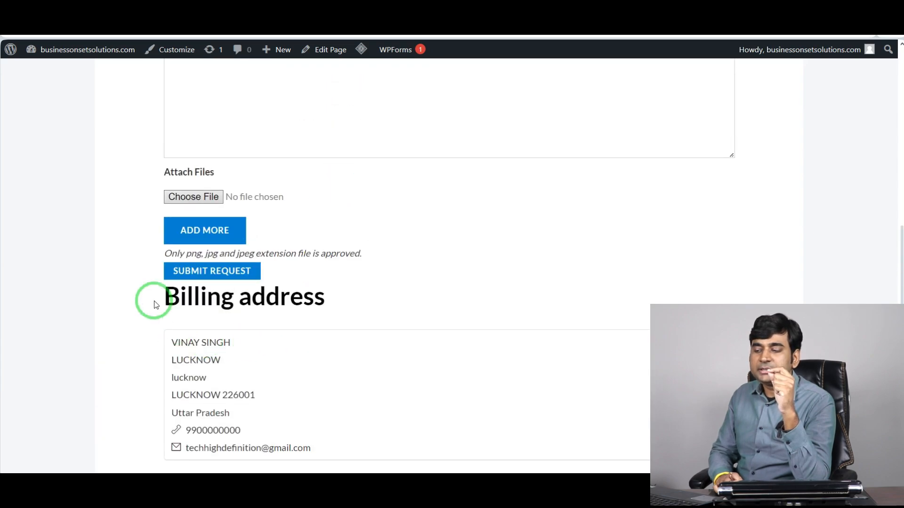
Try to submit the refund request with the reason description left empty
{"action": "left_click", "coordinate": [219, 275]}
{"action": "scroll", "coordinate": [322, 343], "scroll_direction": "up", "scroll_amount": 10}
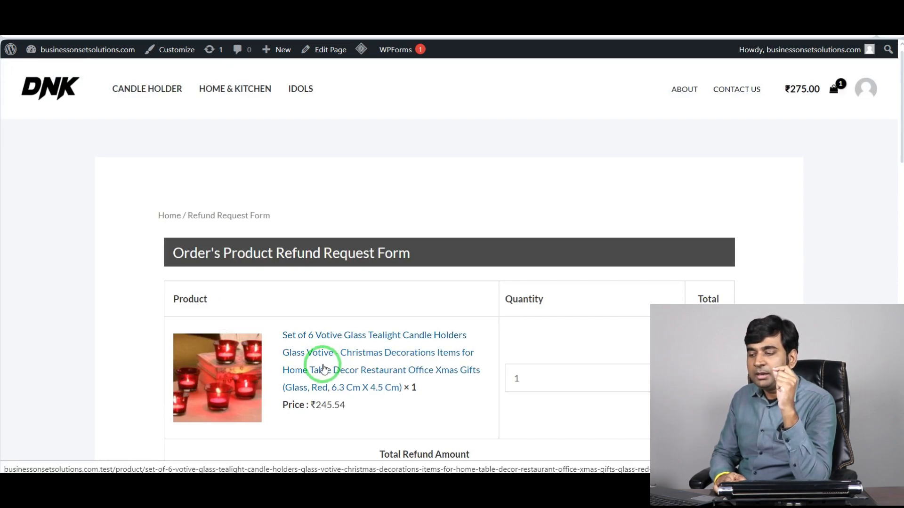
{"action": "scroll", "coordinate": [323, 365], "scroll_direction": "down", "scroll_amount": 10}
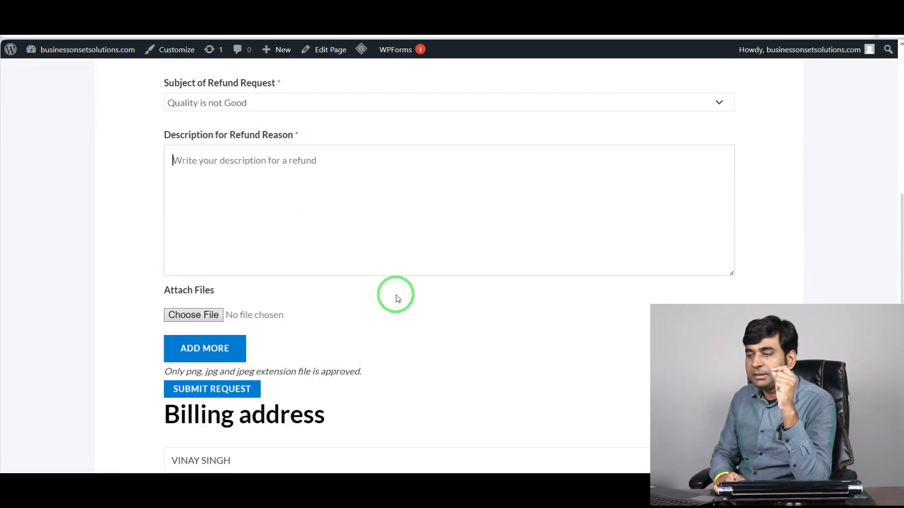
{"action": "left_click", "coordinate": [226, 388]}
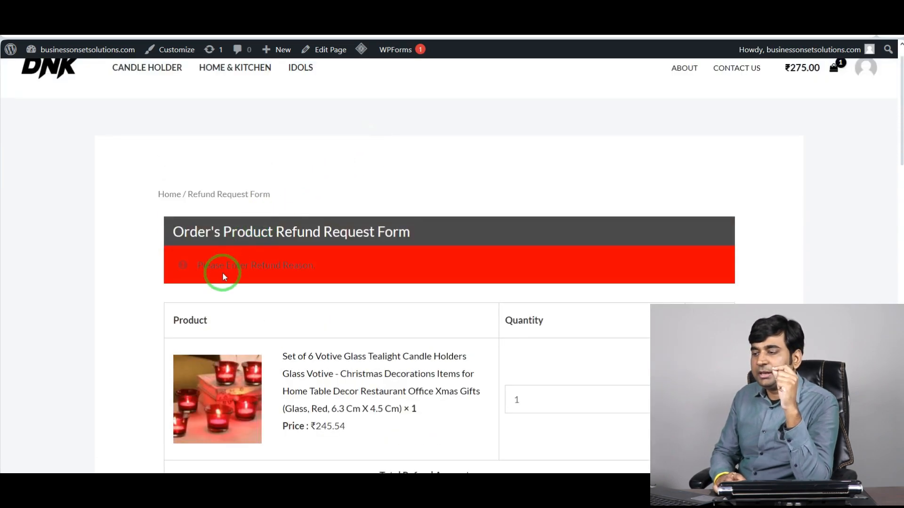
Keep Quality is not Good as the refund subject and enter "Not Good" as the description for the refund reason
{"action": "scroll", "coordinate": [205, 281], "scroll_direction": "down", "scroll_amount": 5}
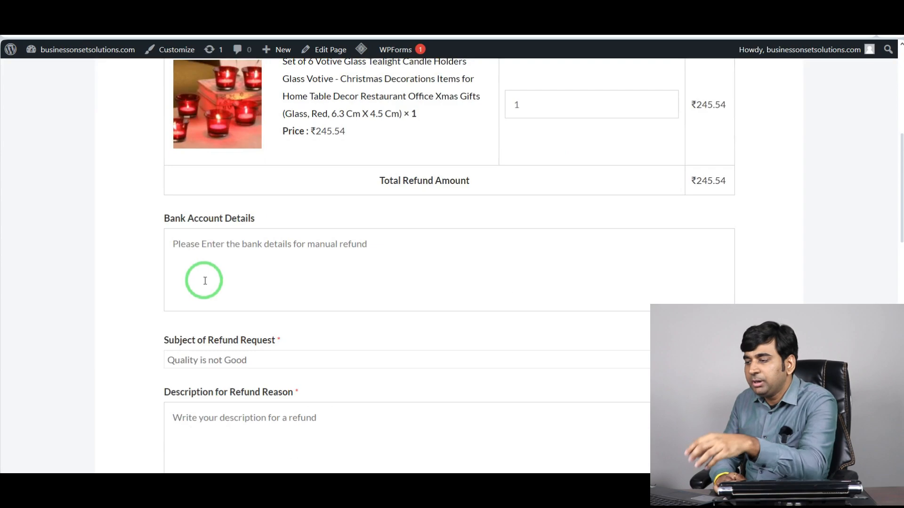
{"action": "scroll", "coordinate": [205, 281], "scroll_direction": "down", "scroll_amount": 4}
{"action": "scroll", "coordinate": [245, 263], "scroll_direction": "up", "scroll_amount": 2}
{"action": "left_click", "coordinate": [241, 284]}
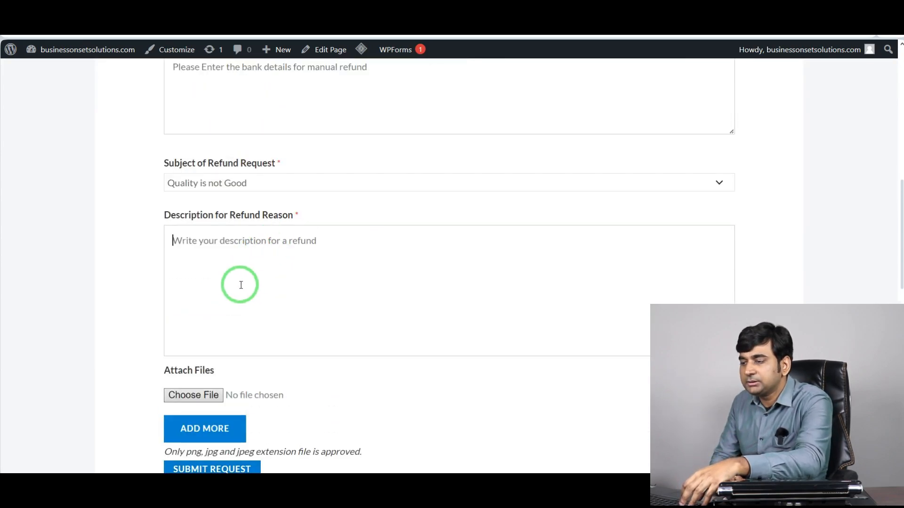
{"action": "left_click", "coordinate": [268, 187]}
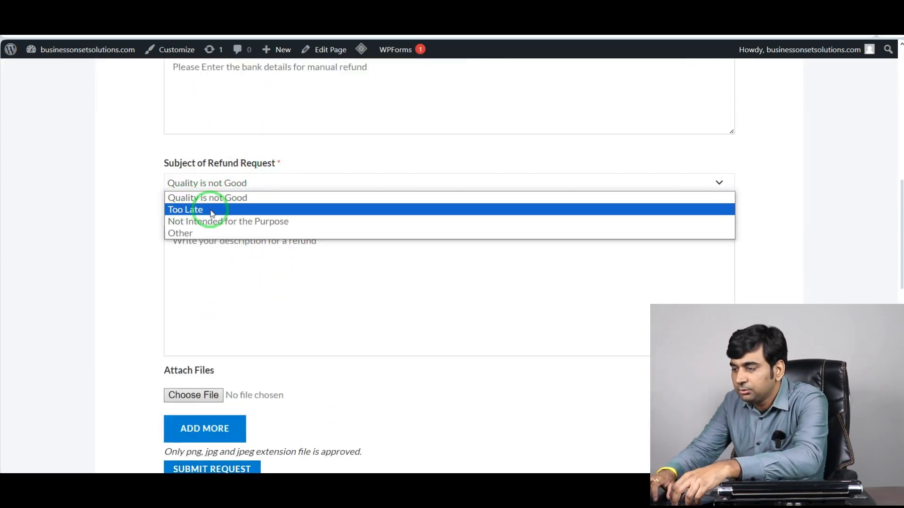
{"action": "left_click", "coordinate": [228, 269]}
{"action": "type", "text": "N"}
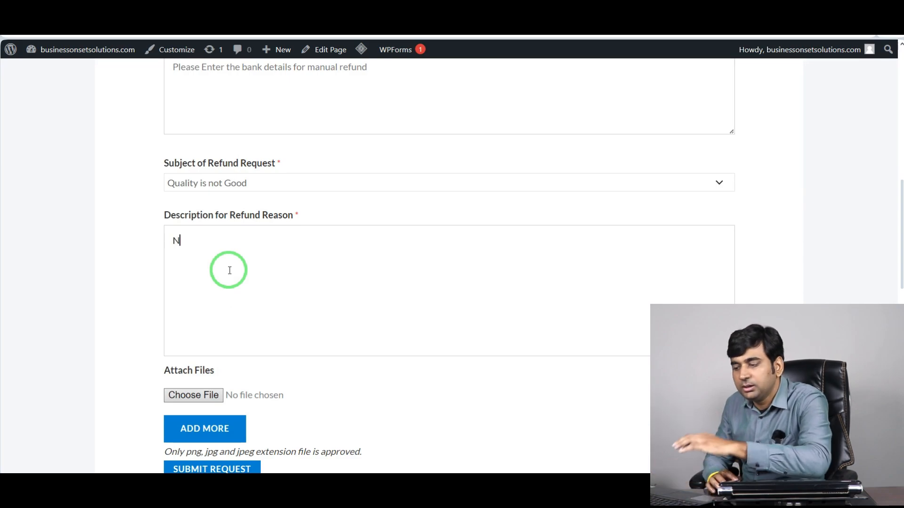
{"action": "type", "text": "ot Goo"}
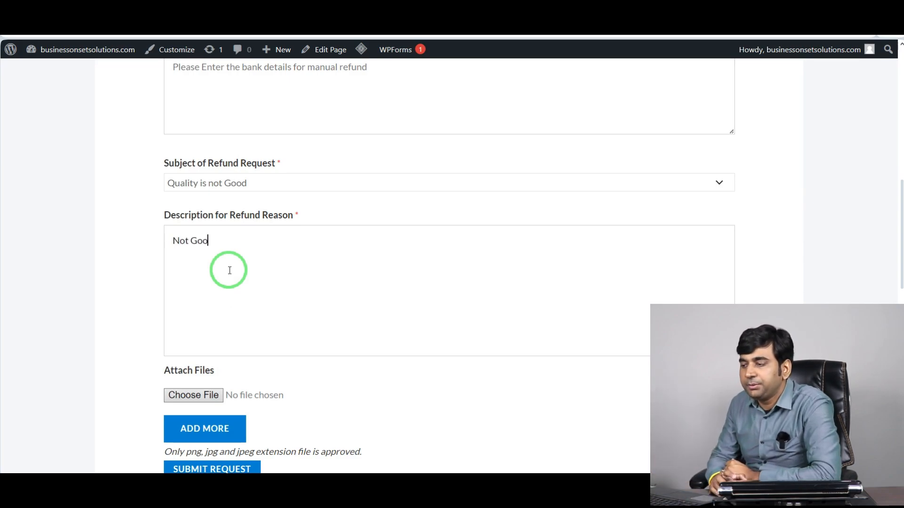
{"action": "type", "text": "d"}
Submit the completed refund request for the order
{"action": "scroll", "coordinate": [229, 269], "scroll_direction": "down", "scroll_amount": 2}
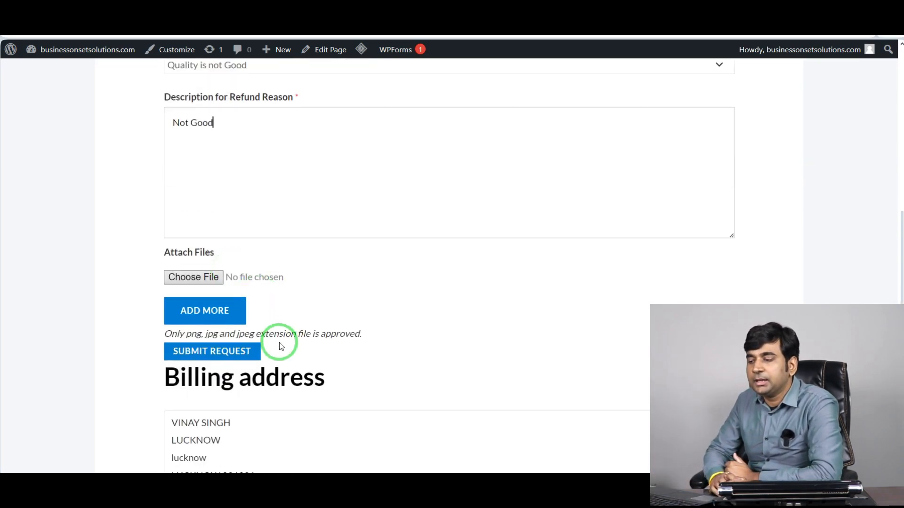
{"action": "left_click", "coordinate": [232, 353]}
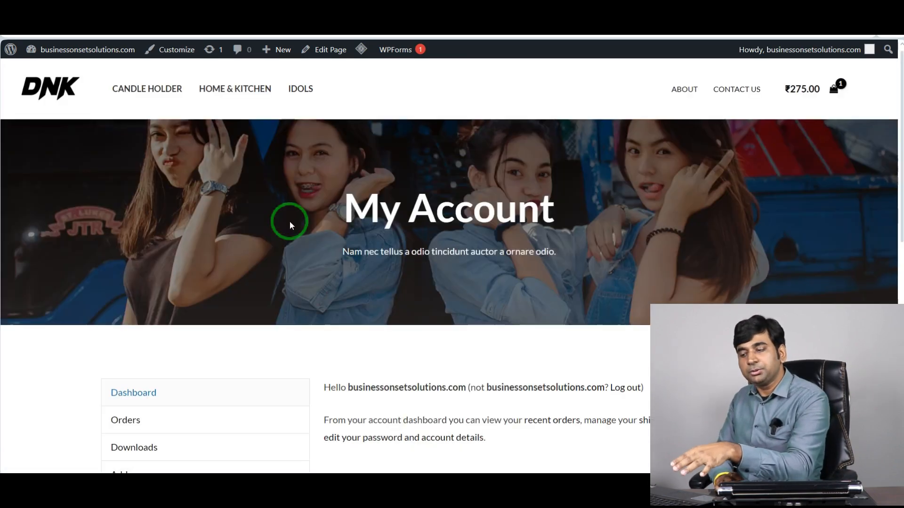
{"action": "scroll", "coordinate": [289, 222], "scroll_direction": "down", "scroll_amount": 3}
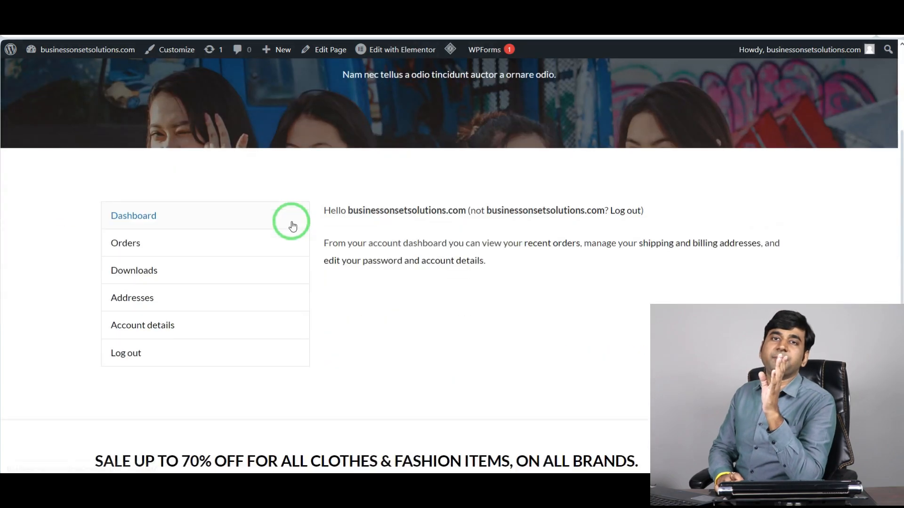
Return from the customer's account page to the site admin and open the WooCommerce orders list
{"action": "scroll", "coordinate": [291, 224], "scroll_direction": "up", "scroll_amount": 2}
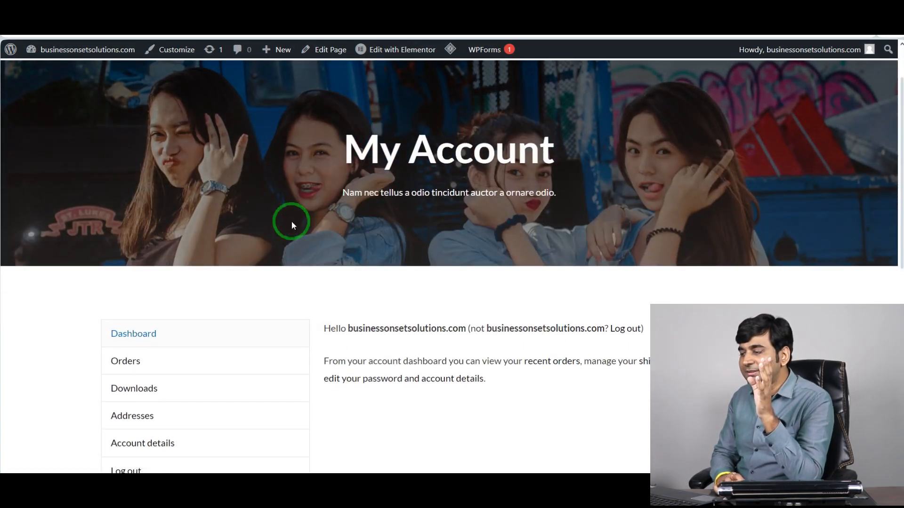
{"action": "scroll", "coordinate": [292, 225], "scroll_direction": "up", "scroll_amount": 1}
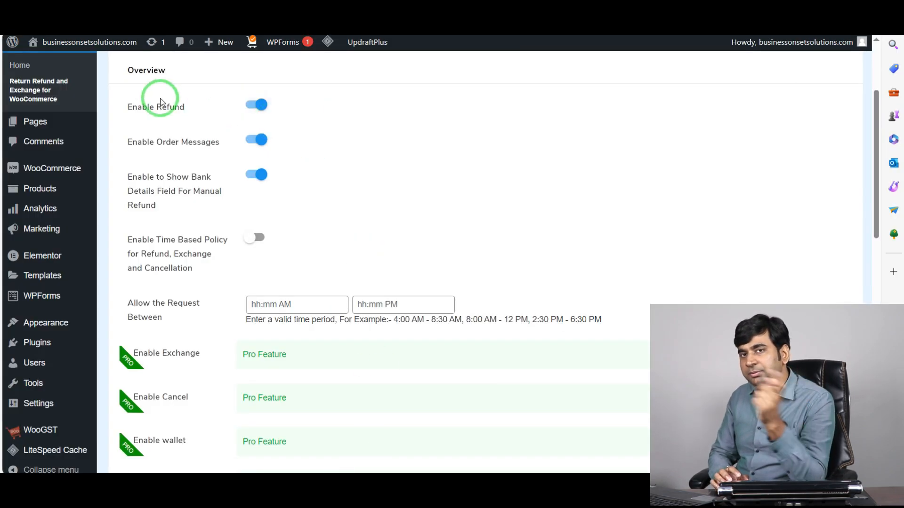
{"action": "mouse_move", "coordinate": [15, 43]}
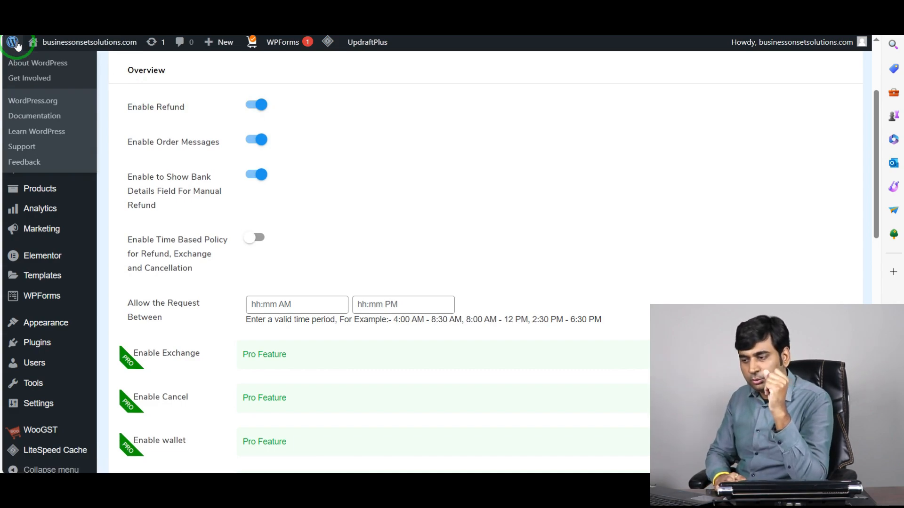
{"action": "left_click", "coordinate": [15, 44]}
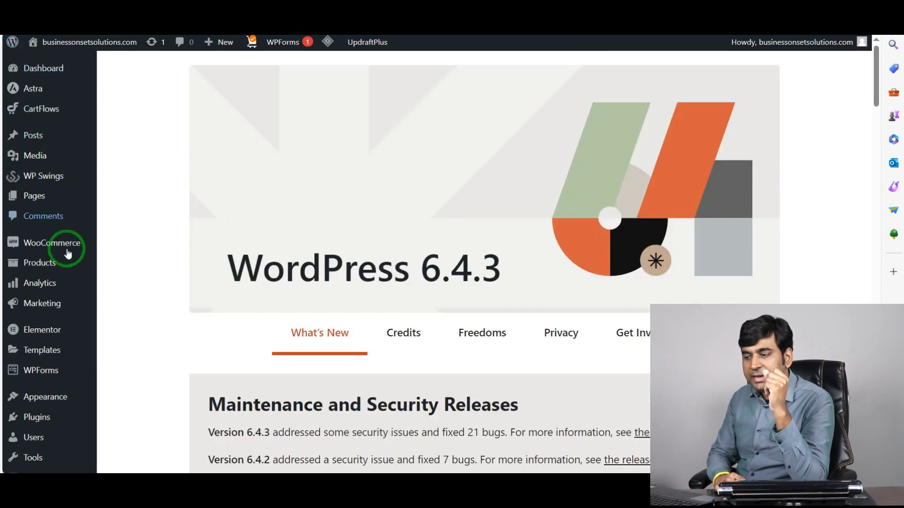
{"action": "mouse_move", "coordinate": [47, 242]}
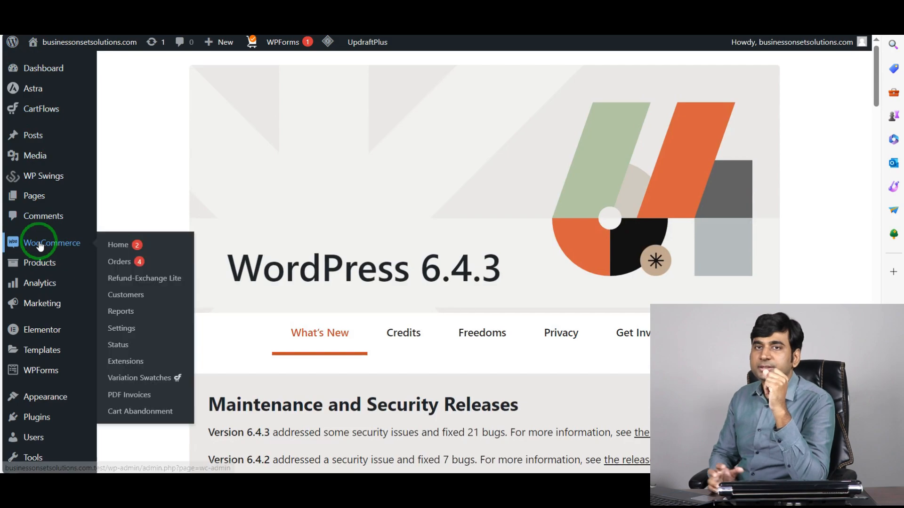
{"action": "left_click", "coordinate": [123, 264]}
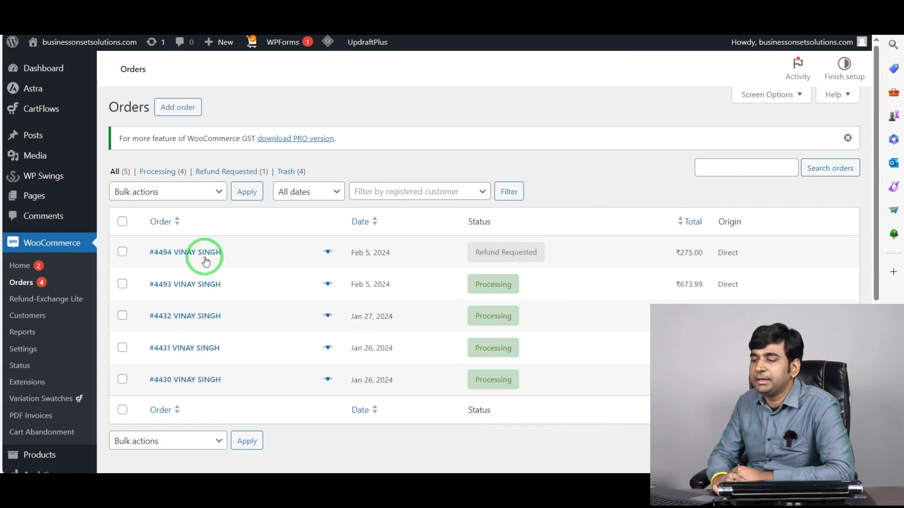
Open the order marked Refund Requested and examine the requested product, refund amount, subject and reason
{"action": "mouse_move", "coordinate": [524, 255]}
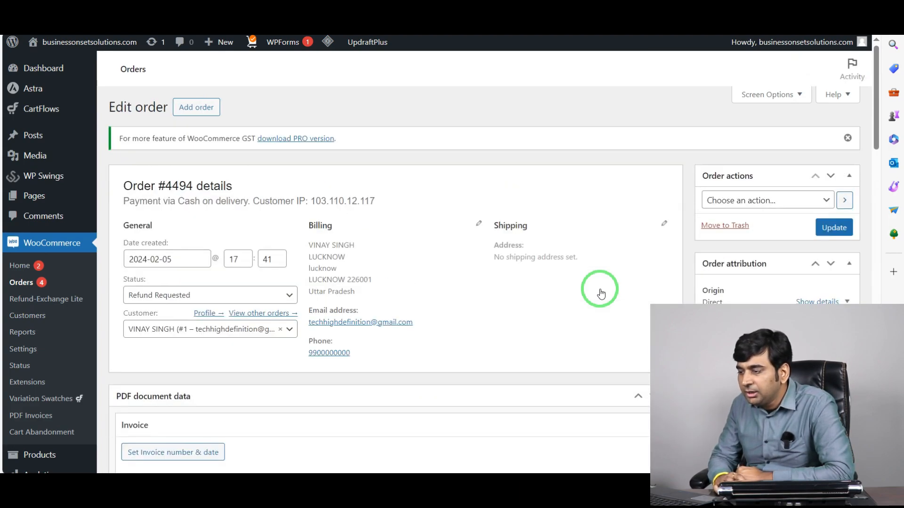
{"action": "scroll", "coordinate": [462, 284], "scroll_direction": "down", "scroll_amount": 10}
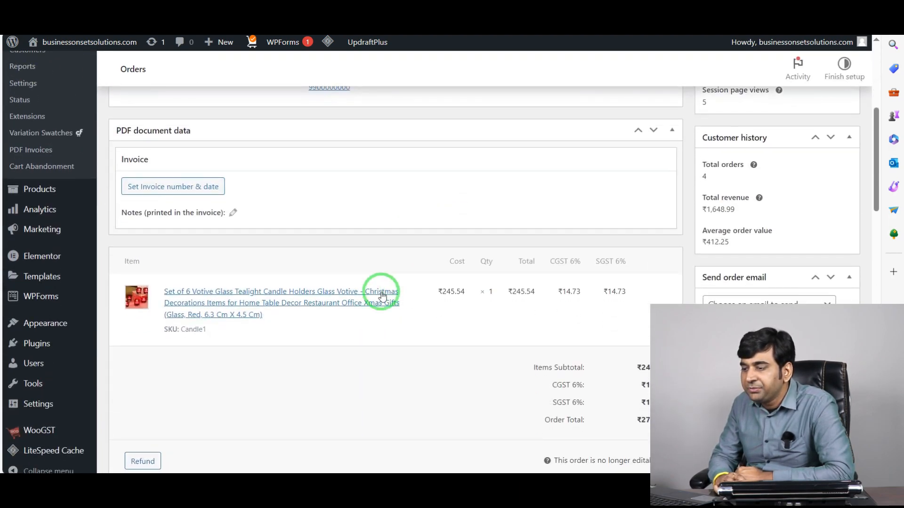
{"action": "scroll", "coordinate": [335, 309], "scroll_direction": "down", "scroll_amount": 10}
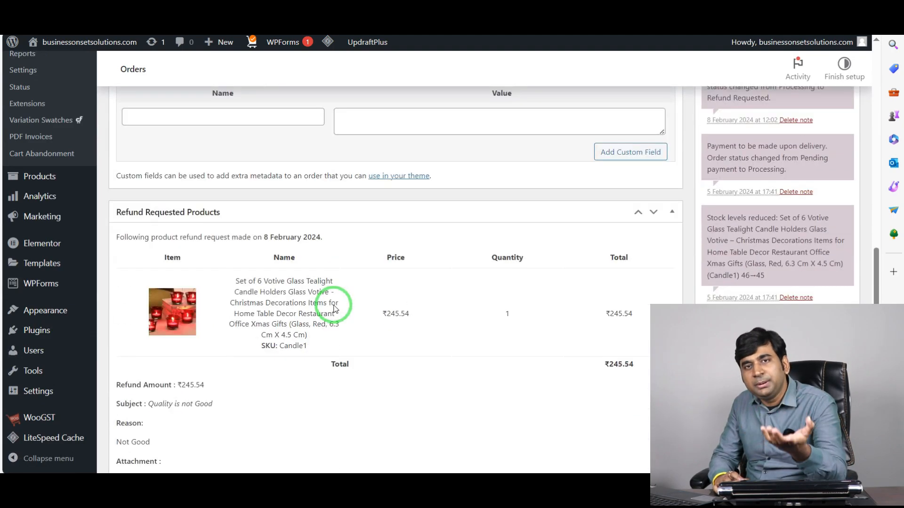
{"action": "scroll", "coordinate": [236, 279], "scroll_direction": "up", "scroll_amount": 2}
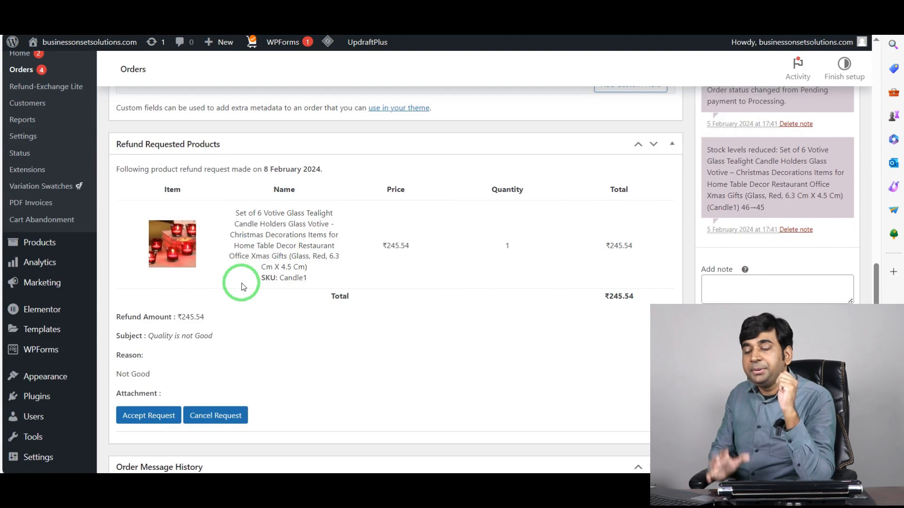
{"action": "scroll", "coordinate": [242, 284], "scroll_direction": "down", "scroll_amount": 2}
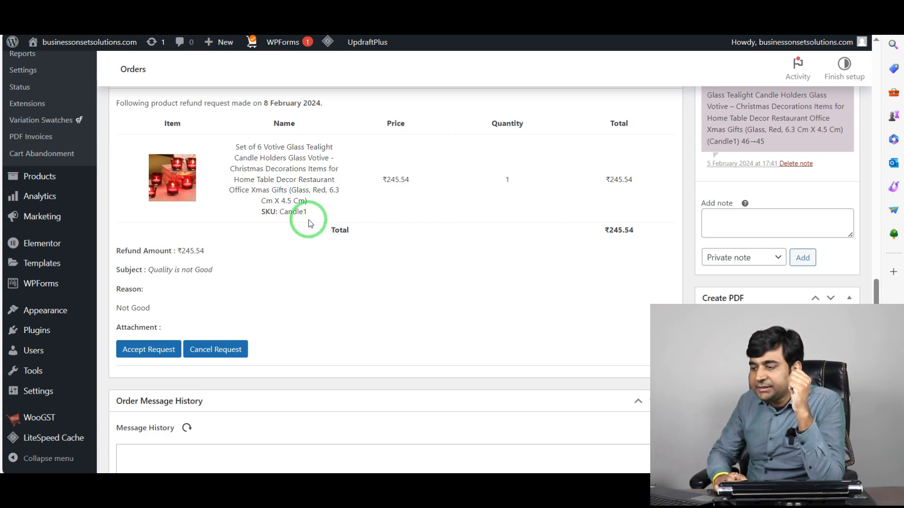
{"action": "scroll", "coordinate": [325, 235], "scroll_direction": "down", "scroll_amount": 3}
{"action": "scroll", "coordinate": [348, 257], "scroll_direction": "up", "scroll_amount": 3}
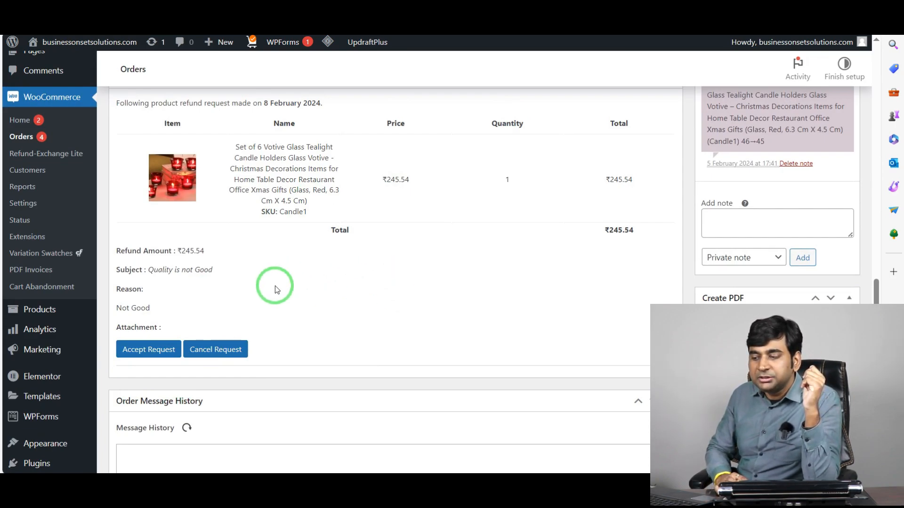
{"action": "left_click_drag", "start_coordinate": [212, 269], "coordinate": [143, 265]}
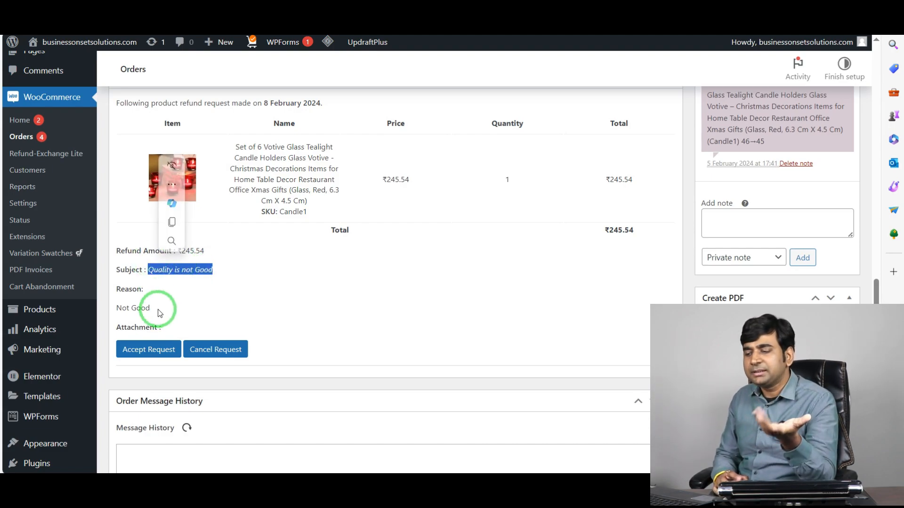
{"action": "left_click_drag", "start_coordinate": [126, 307], "coordinate": [184, 315]}
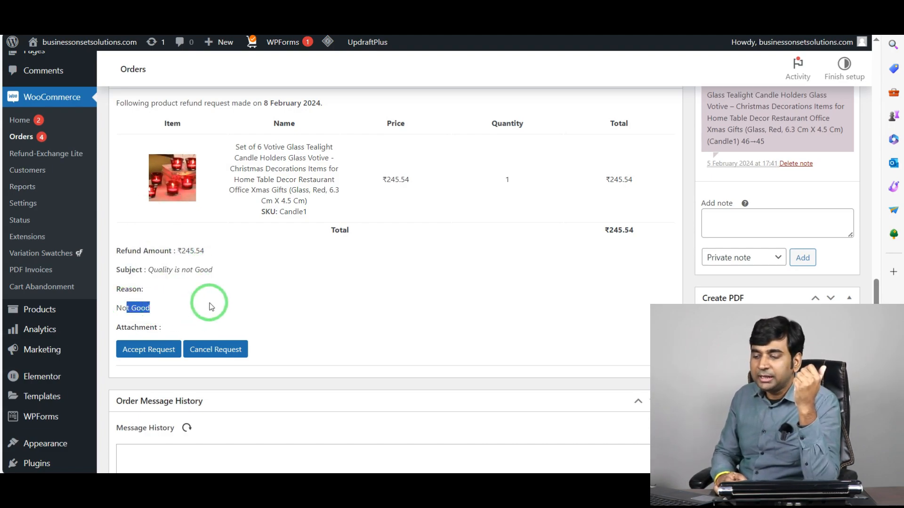
Accept the customer's refund request for the candle holder order
{"action": "scroll", "coordinate": [210, 307], "scroll_direction": "down", "scroll_amount": 1}
{"action": "scroll", "coordinate": [155, 377], "scroll_direction": "up", "scroll_amount": 1}
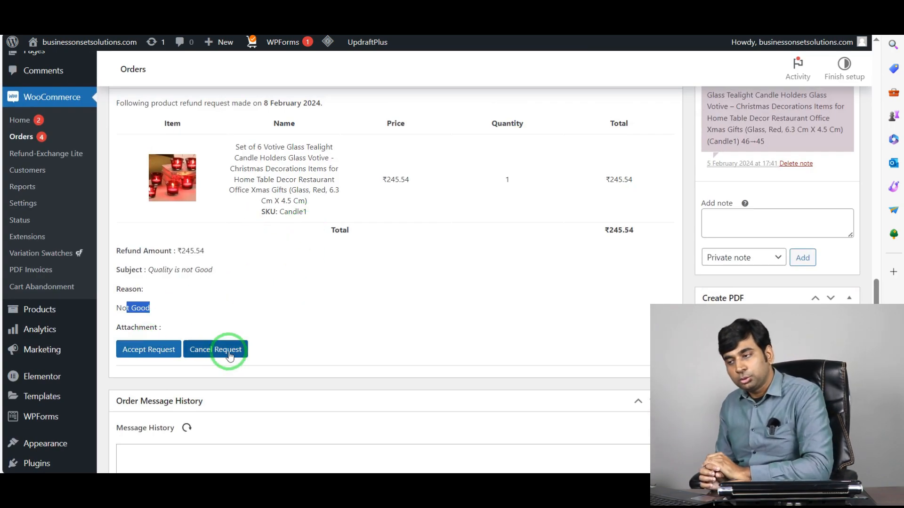
{"action": "left_click", "coordinate": [136, 351]}
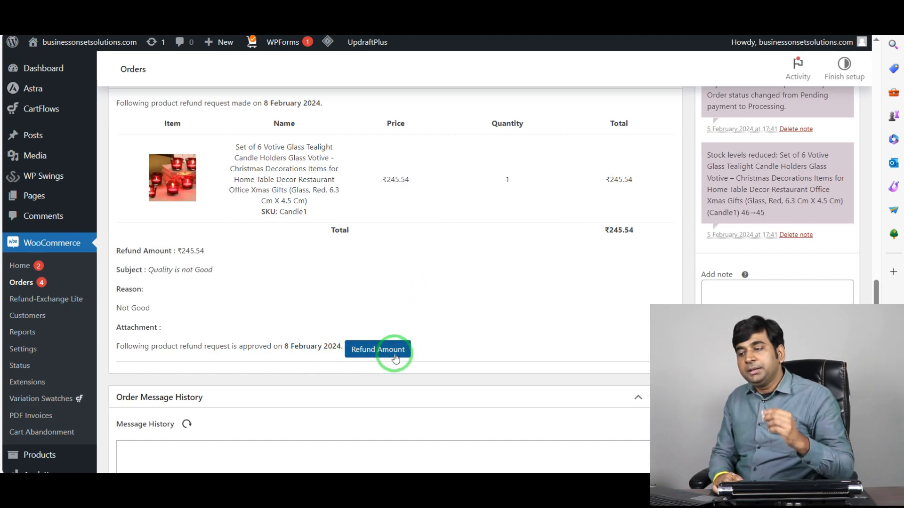
Review the order's refund section, message history, order notes and item totals following the approval
{"action": "scroll", "coordinate": [395, 361], "scroll_direction": "down", "scroll_amount": 3}
{"action": "scroll", "coordinate": [379, 372], "scroll_direction": "up", "scroll_amount": 10}
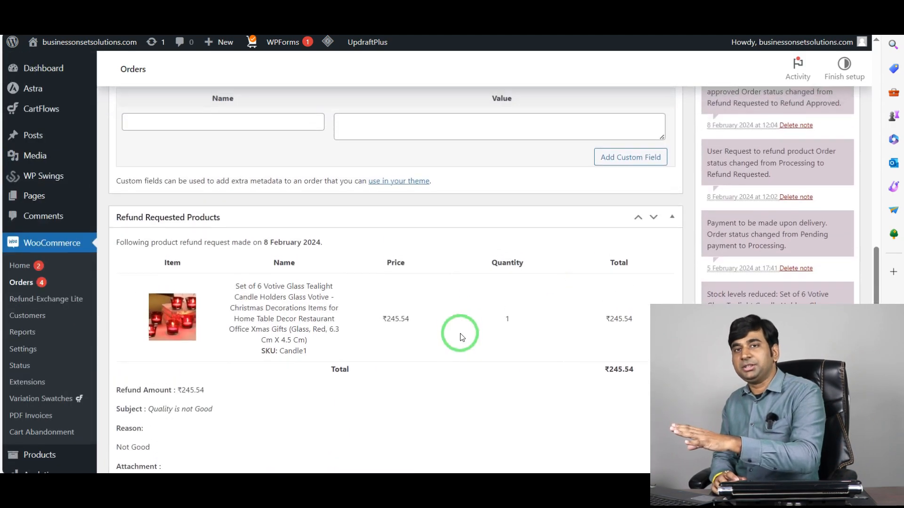
{"action": "scroll", "coordinate": [456, 353], "scroll_direction": "down", "scroll_amount": 7}
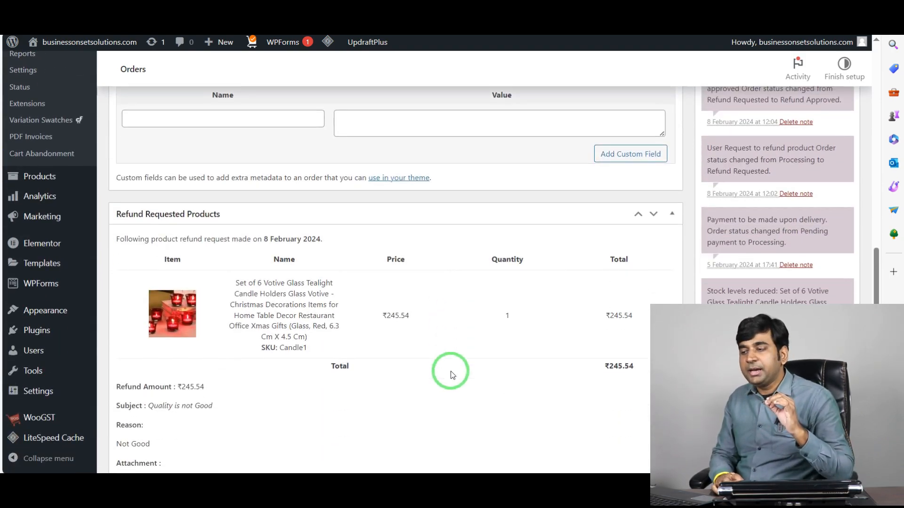
{"action": "scroll", "coordinate": [451, 374], "scroll_direction": "down", "scroll_amount": 3}
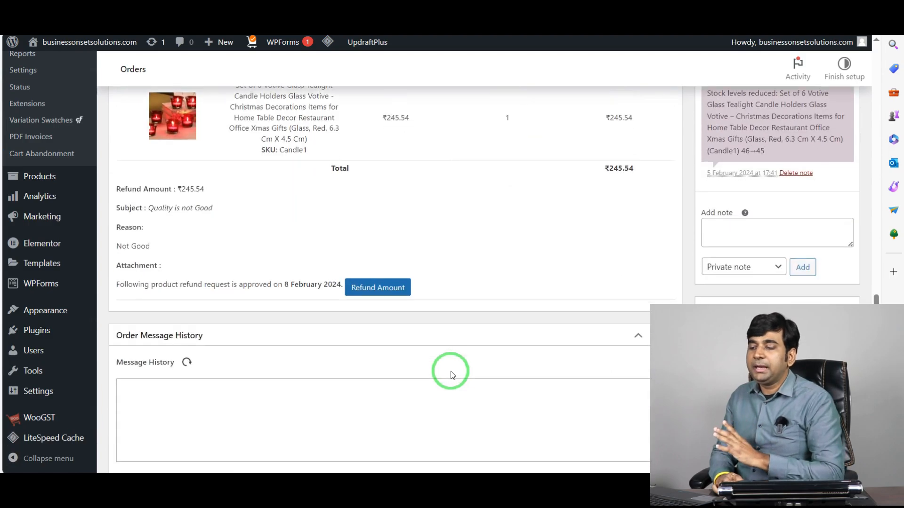
{"action": "scroll", "coordinate": [450, 372], "scroll_direction": "up", "scroll_amount": 15}
{"action": "scroll", "coordinate": [506, 310], "scroll_direction": "down", "scroll_amount": 10}
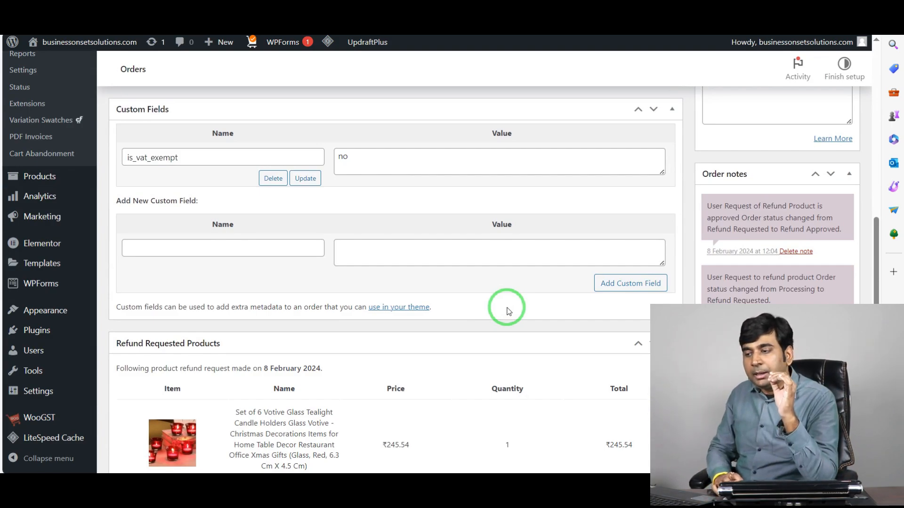
{"action": "scroll", "coordinate": [508, 310], "scroll_direction": "up", "scroll_amount": 7}
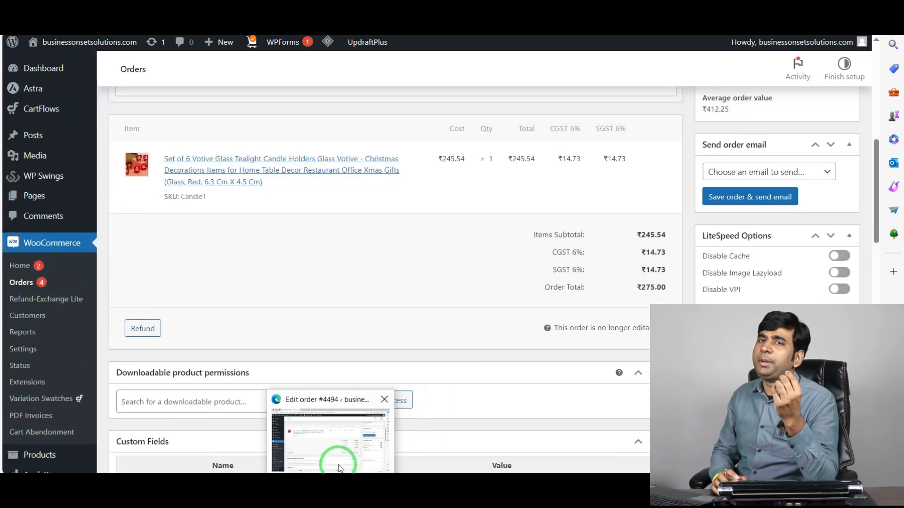
Switch to Shiprocket and look through the Ready To Ship, Delivered and RTO orders, returning to the New orders
{"action": "mouse_move", "coordinate": [414, 473]}
{"action": "left_click", "coordinate": [416, 440]}
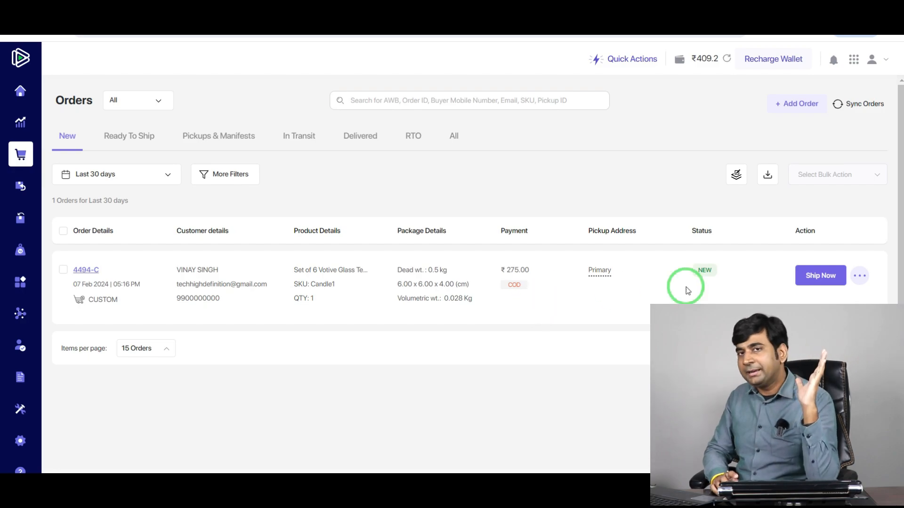
{"action": "left_click", "coordinate": [129, 138]}
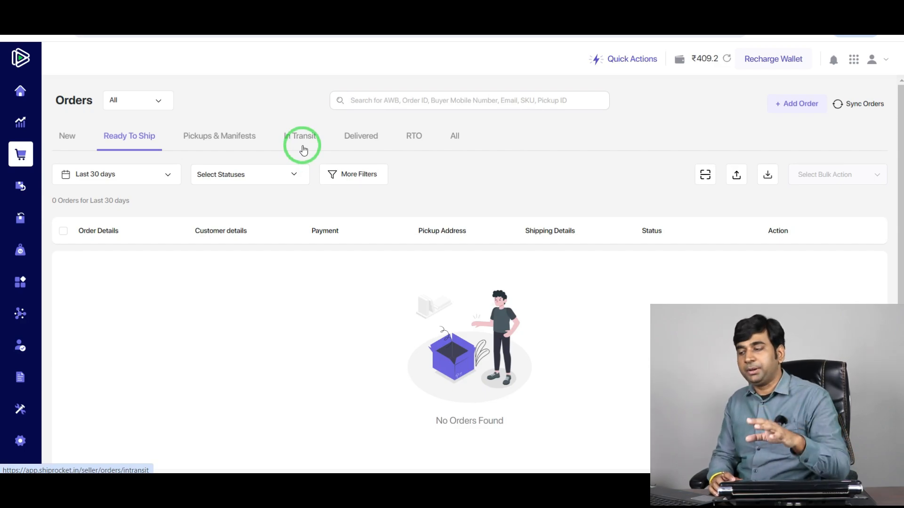
{"action": "left_click", "coordinate": [361, 141]}
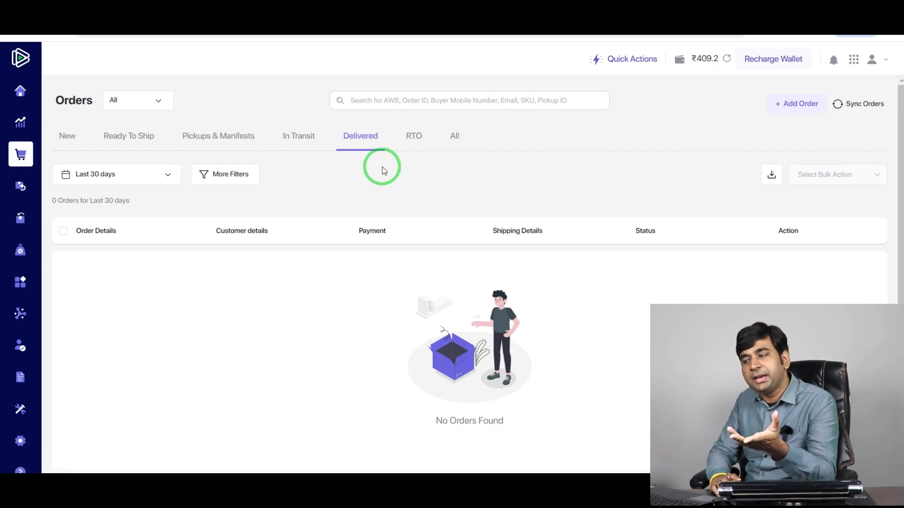
{"action": "left_click", "coordinate": [416, 136]}
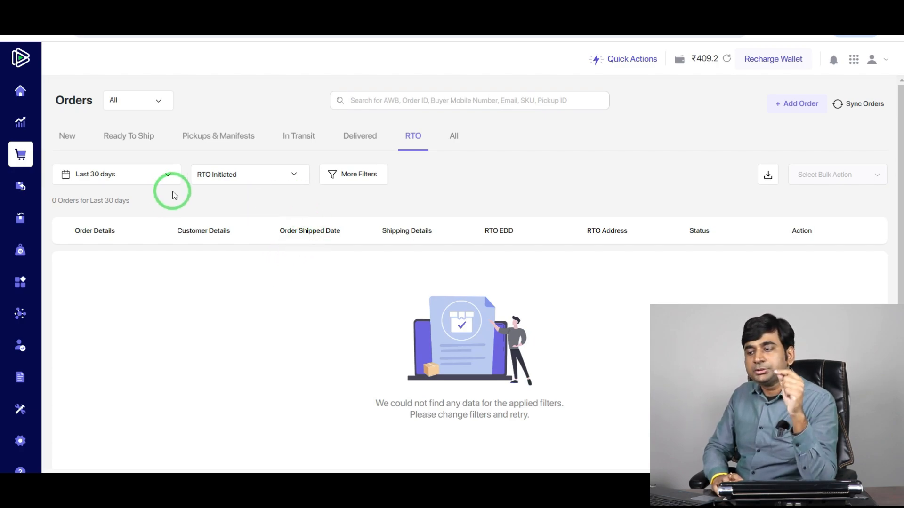
{"action": "left_click", "coordinate": [72, 136]}
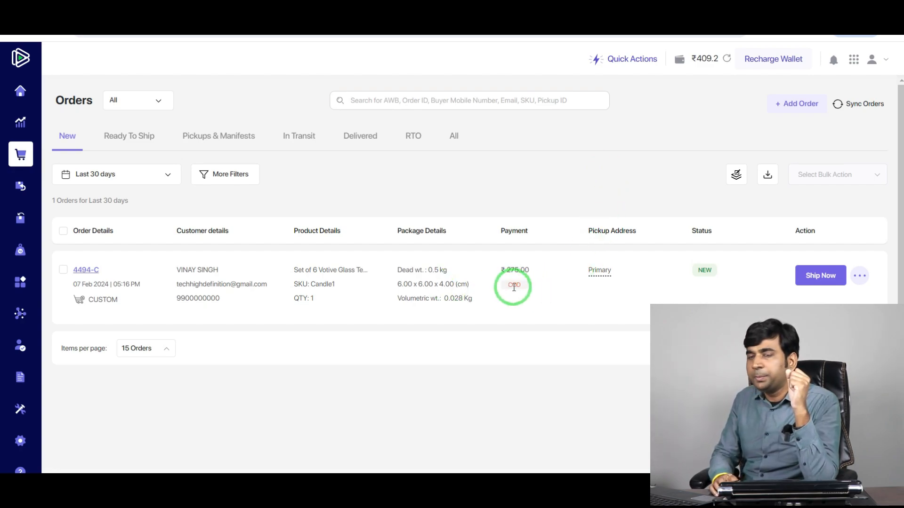
Open the courier partner selection for the new order and compare the couriers' estimated delivery dates
{"action": "left_click", "coordinate": [832, 281]}
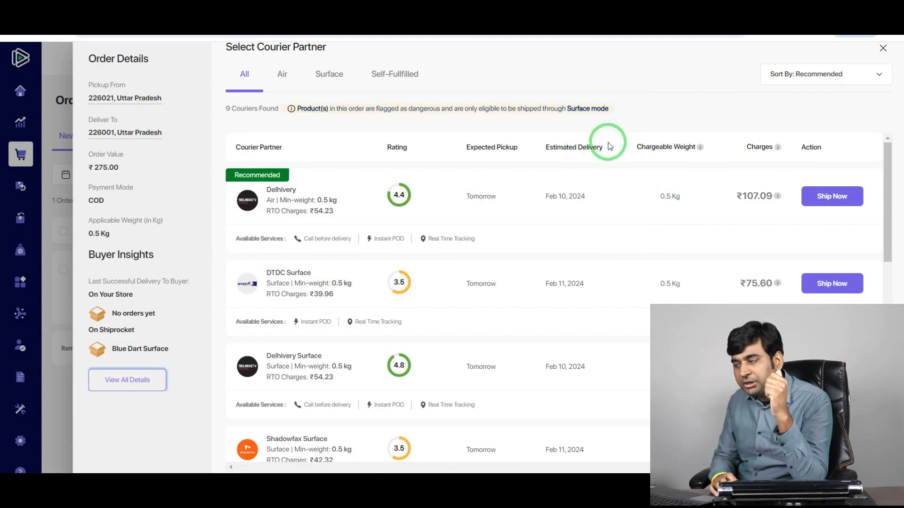
{"action": "left_click_drag", "start_coordinate": [609, 146], "coordinate": [526, 159]}
{"action": "scroll", "coordinate": [581, 226], "scroll_direction": "down", "scroll_amount": 8}
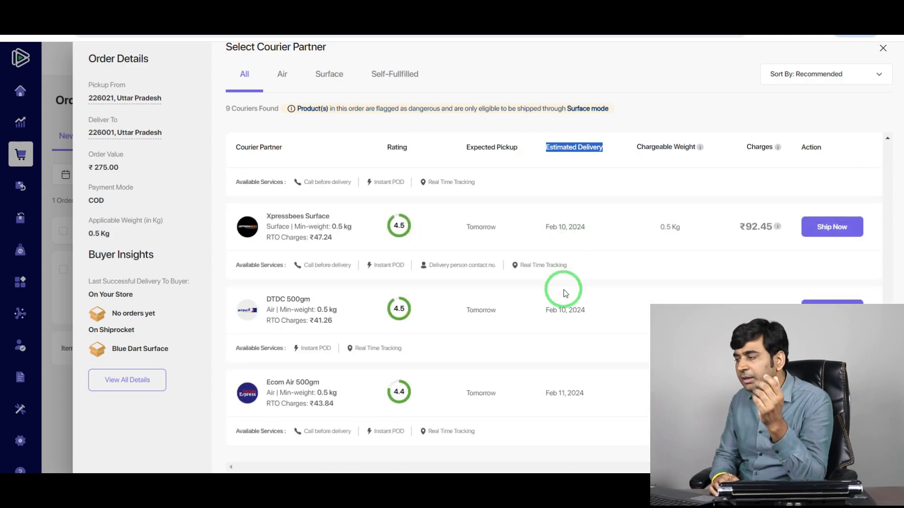
{"action": "scroll", "coordinate": [587, 340], "scroll_direction": "up", "scroll_amount": 8}
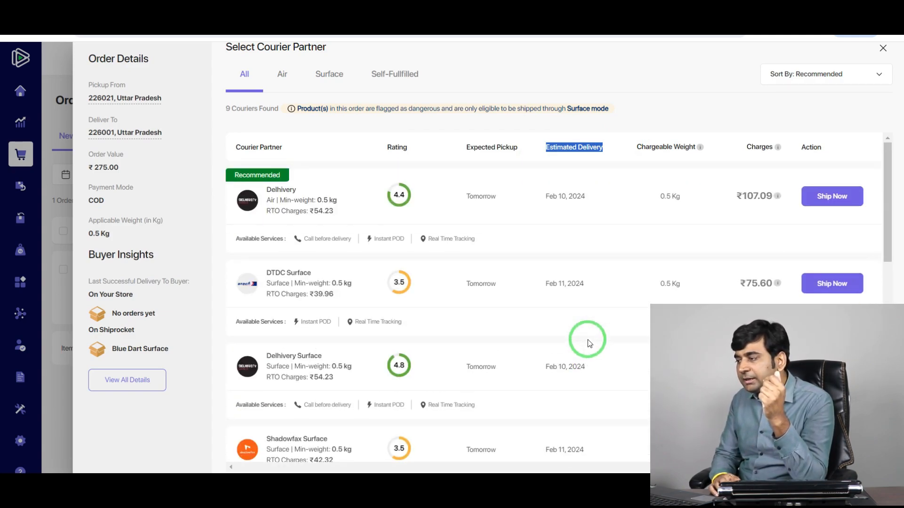
{"action": "scroll", "coordinate": [782, 246], "scroll_direction": "down", "scroll_amount": 5}
{"action": "scroll", "coordinate": [777, 254], "scroll_direction": "up", "scroll_amount": 5}
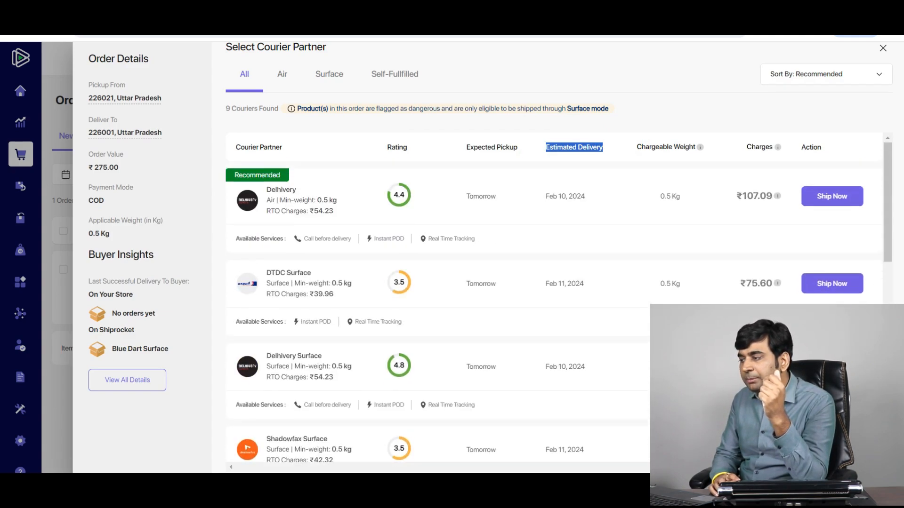
Check the freight and COD charge breakdowns for the Delhivery, DTDC Surface, Delhivery Surface and Shadowfax Surface couriers
{"action": "mouse_move", "coordinate": [778, 198]}
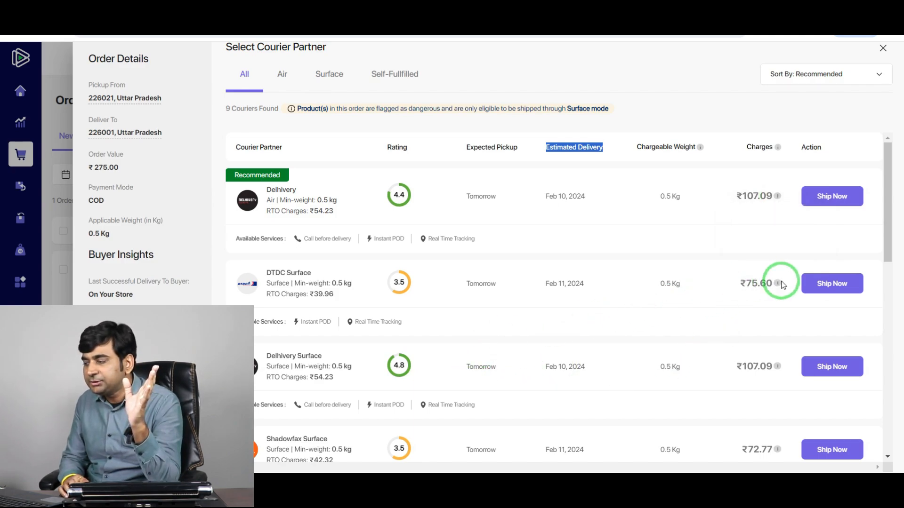
{"action": "mouse_move", "coordinate": [779, 288]}
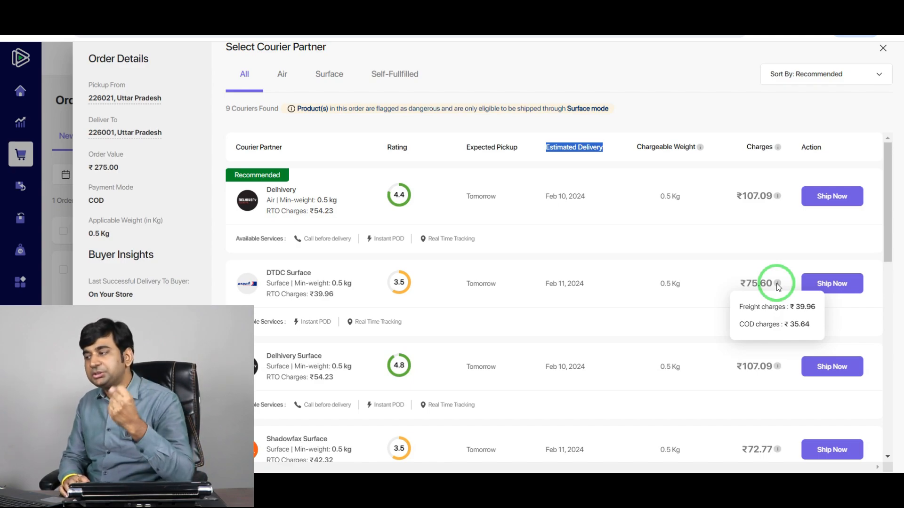
{"action": "scroll", "coordinate": [705, 308], "scroll_direction": "down", "scroll_amount": 1}
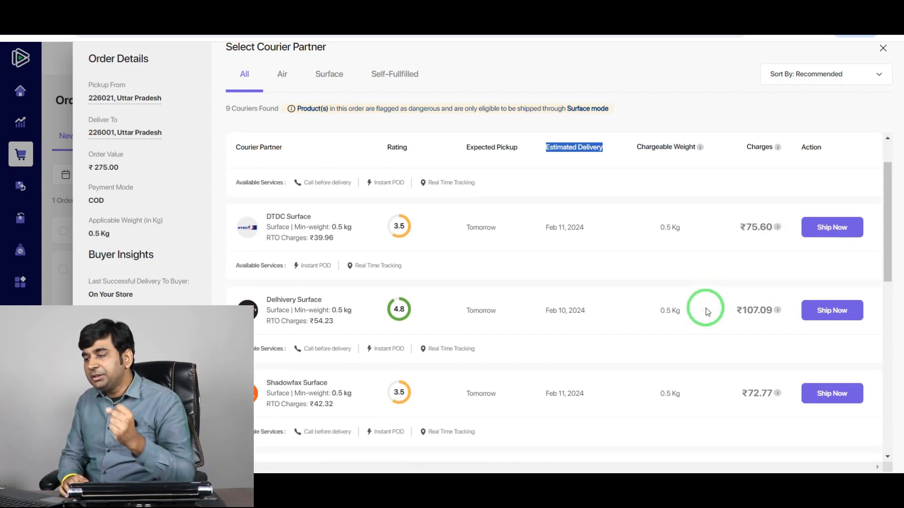
{"action": "mouse_move", "coordinate": [777, 308]}
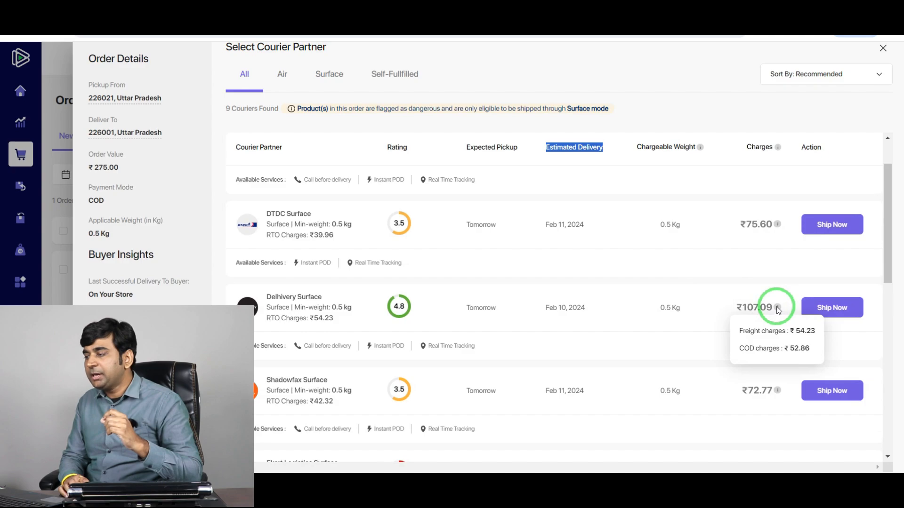
{"action": "scroll", "coordinate": [777, 309], "scroll_direction": "down", "scroll_amount": 2}
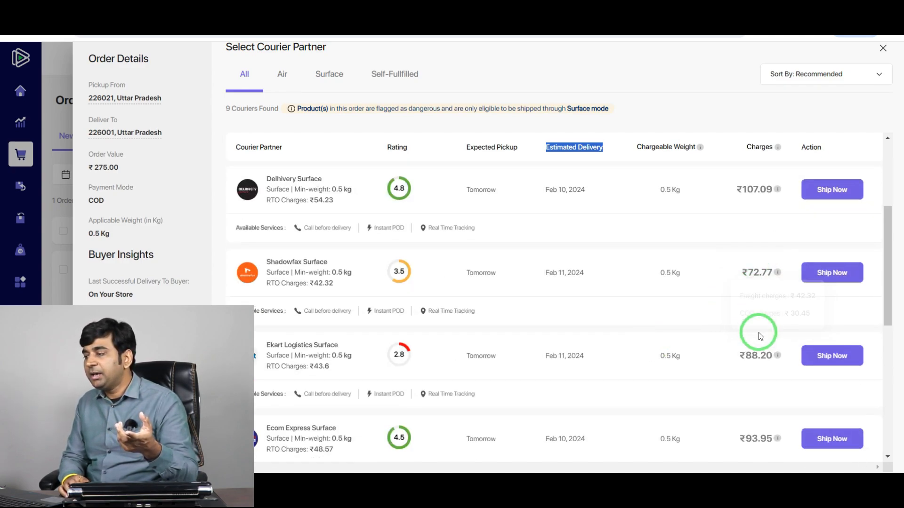
Check the Ekart Logistics Surface charge breakdown, compare the remaining couriers' charges, and close the courier selection without shipping
{"action": "scroll", "coordinate": [757, 339], "scroll_direction": "down", "scroll_amount": 2}
{"action": "mouse_move", "coordinate": [777, 239]}
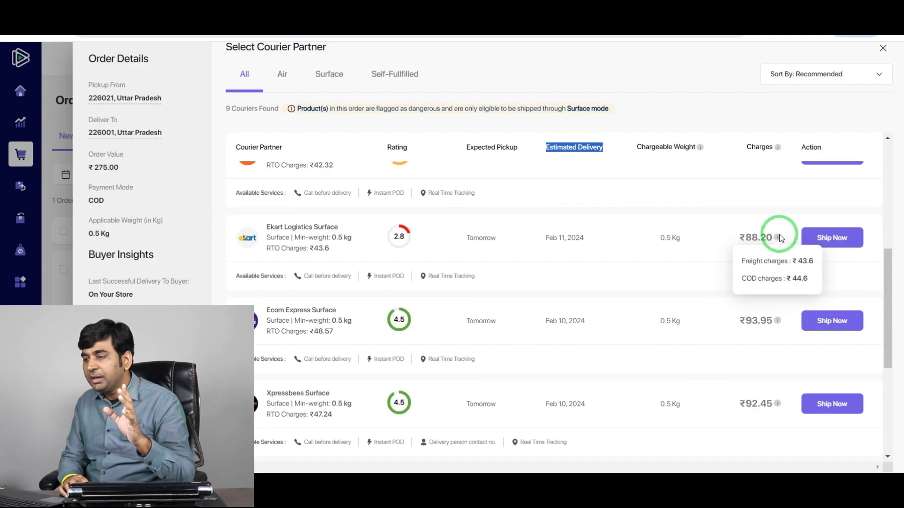
{"action": "scroll", "coordinate": [777, 243], "scroll_direction": "down", "scroll_amount": 1}
{"action": "scroll", "coordinate": [772, 243], "scroll_direction": "down", "scroll_amount": 3}
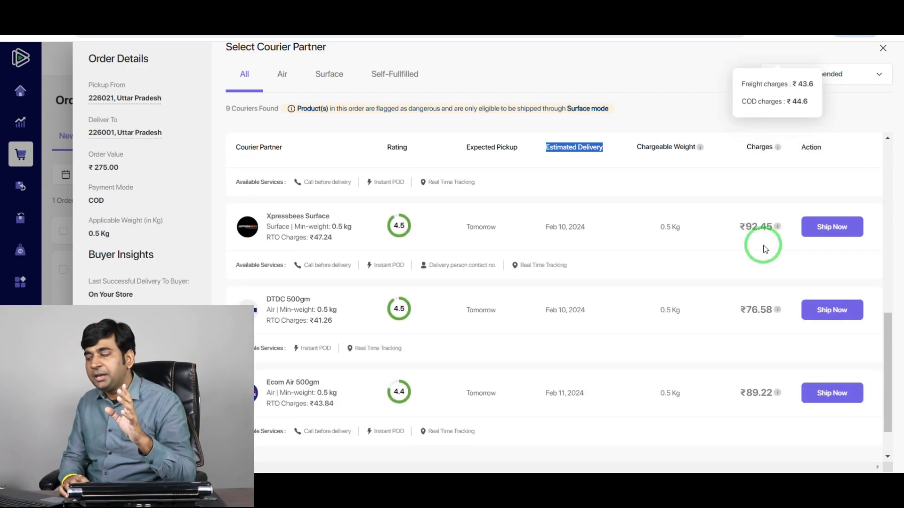
{"action": "scroll", "coordinate": [612, 259], "scroll_direction": "down", "scroll_amount": 1}
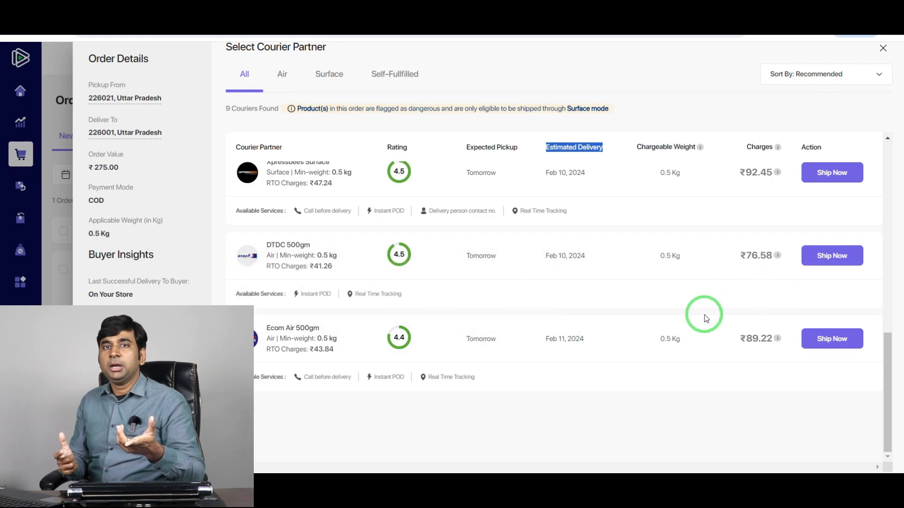
{"action": "scroll", "coordinate": [704, 314], "scroll_direction": "up", "scroll_amount": 5}
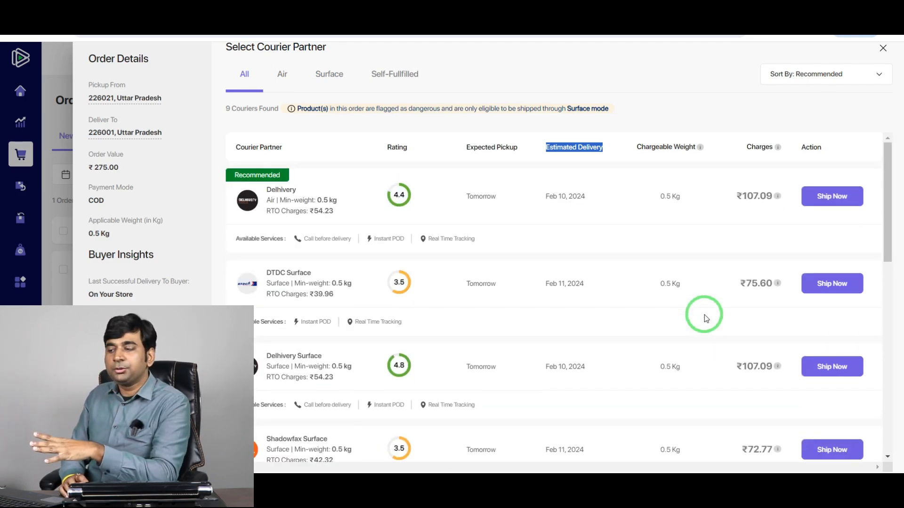
{"action": "left_click", "coordinate": [884, 48]}
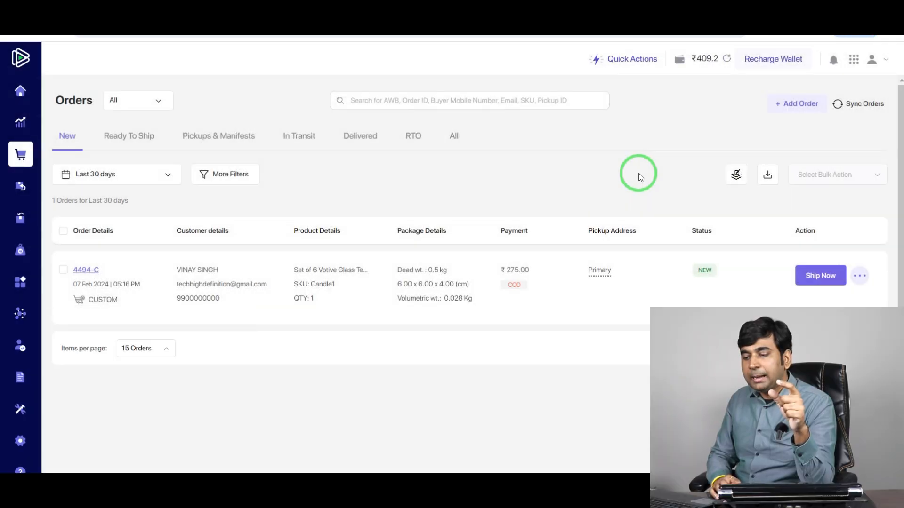
Open the Early COD settings and review the transaction charges of the 2-, 3- and 4-day ECOD plans
{"action": "mouse_move", "coordinate": [19, 362]}
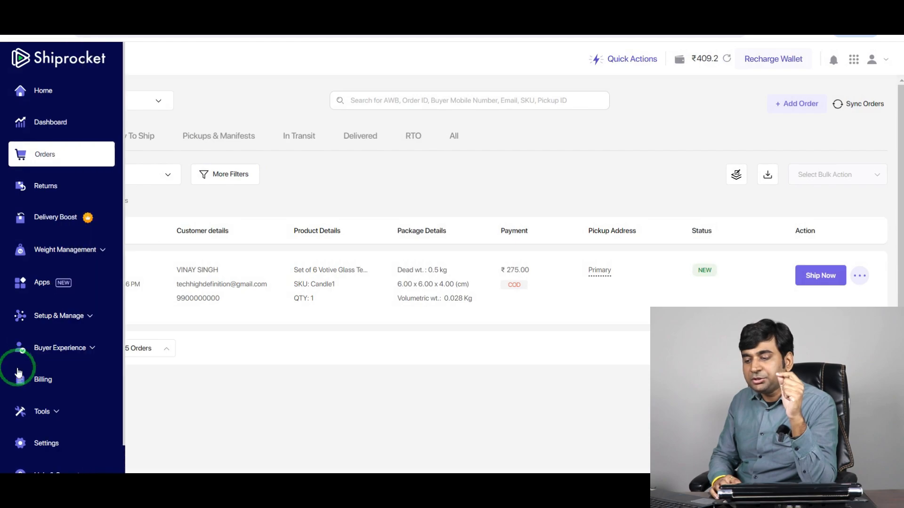
{"action": "left_click", "coordinate": [52, 410]}
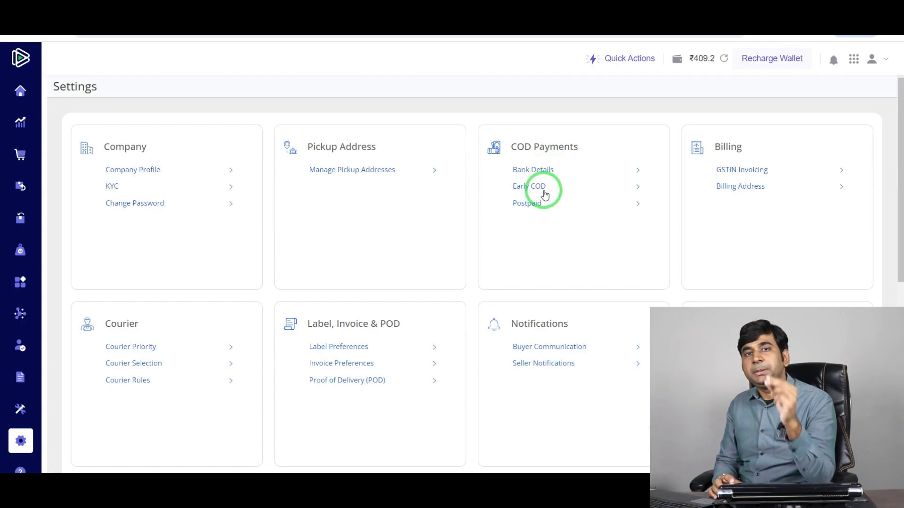
{"action": "left_click", "coordinate": [544, 188]}
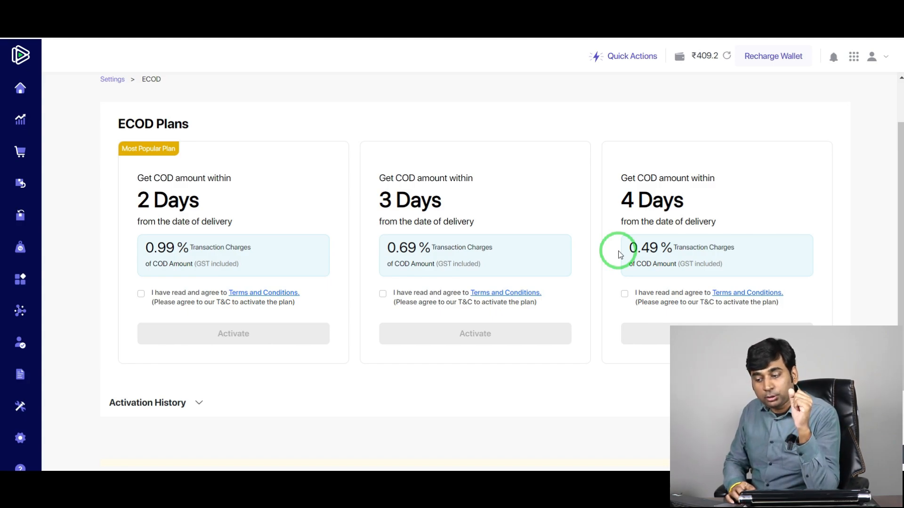
Open the COD Remittance section of Billing and review the COD reconciliation details
{"action": "mouse_move", "coordinate": [21, 408]}
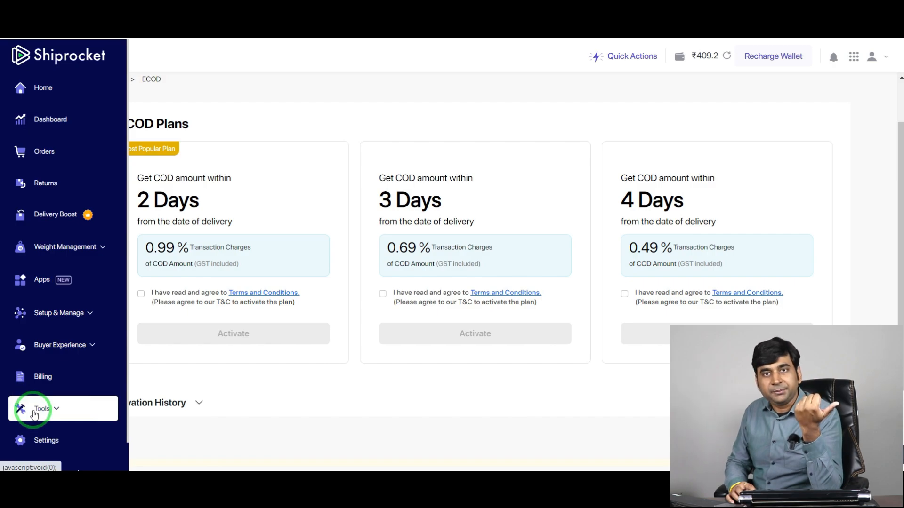
{"action": "left_click", "coordinate": [50, 380]}
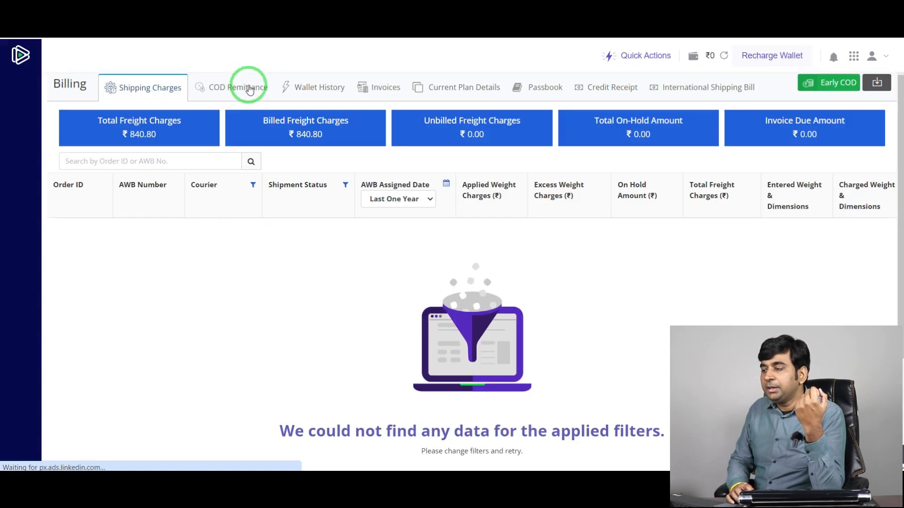
{"action": "left_click", "coordinate": [250, 89]}
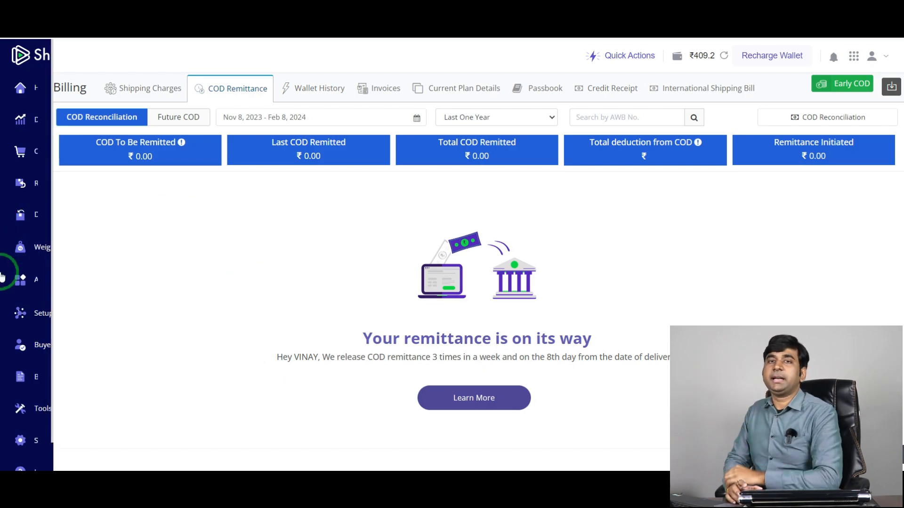
Go through the home page to the delivered orders and check the return and other actions available for a delivered order
{"action": "left_click", "coordinate": [42, 91]}
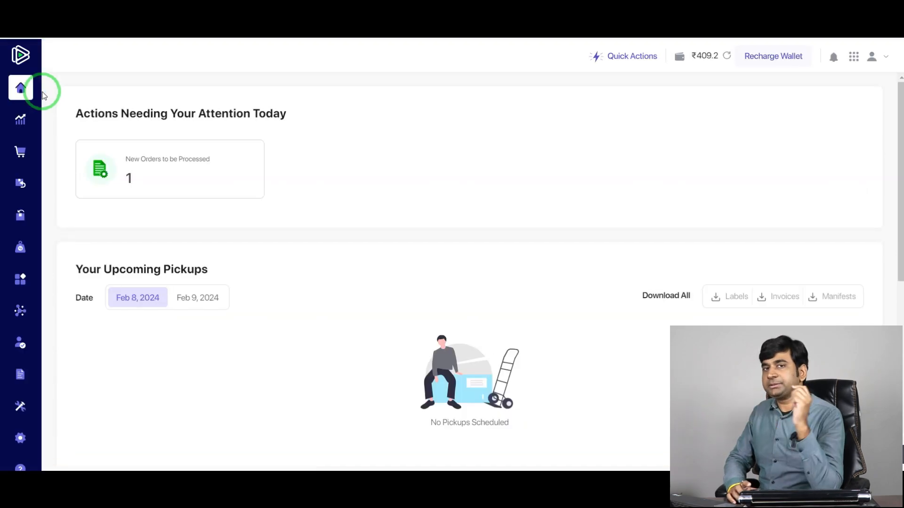
{"action": "left_click", "coordinate": [51, 159]}
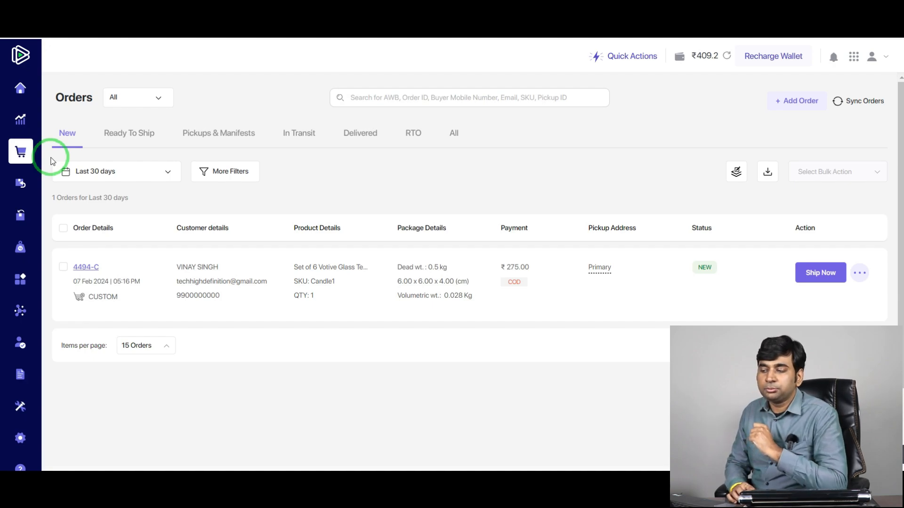
{"action": "left_click", "coordinate": [361, 137]}
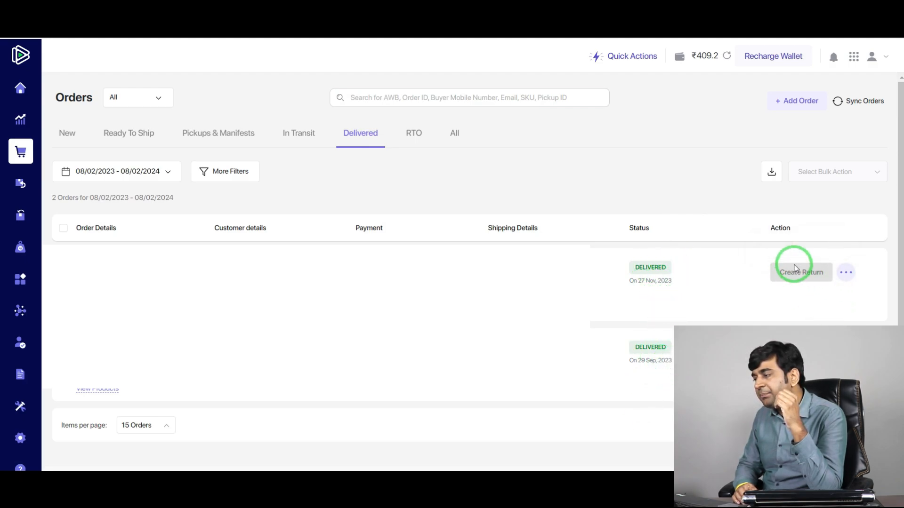
{"action": "left_click", "coordinate": [846, 272]}
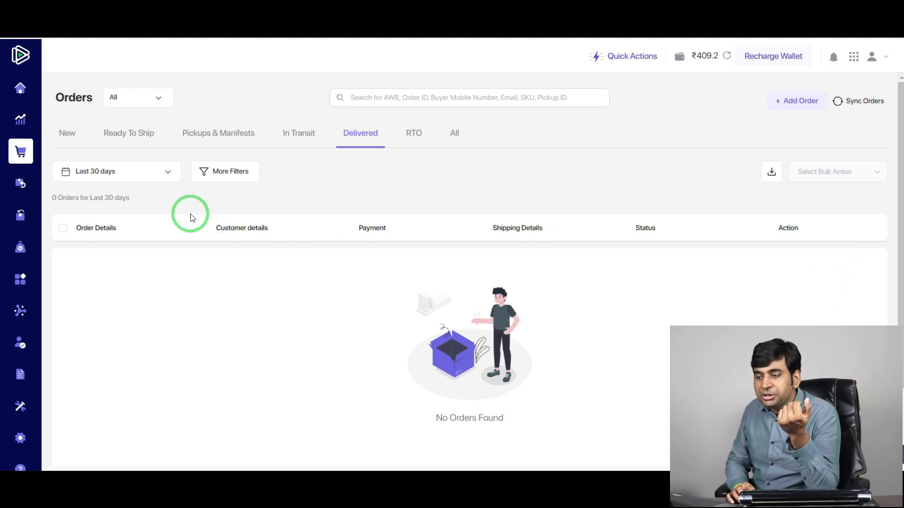
View the new returns and return requests, look over the buyer details section of the Add Return form, and leave it
{"action": "mouse_move", "coordinate": [5, 139]}
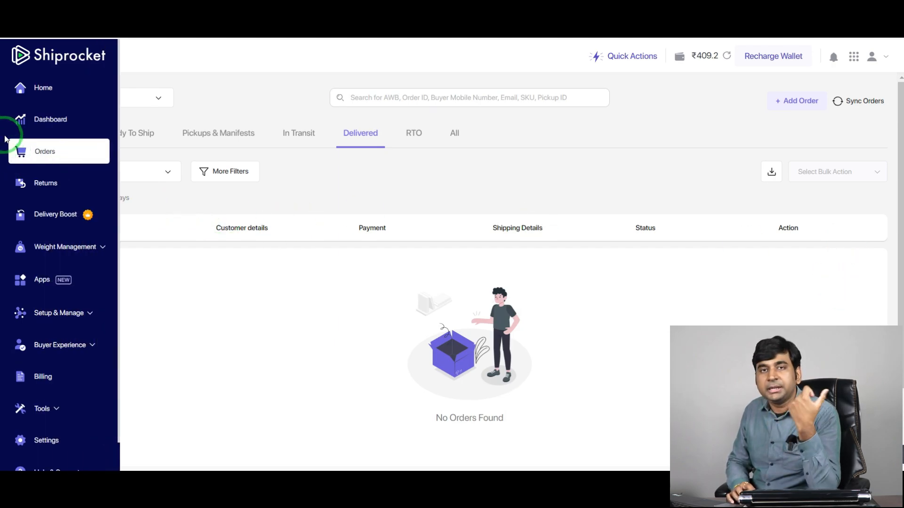
{"action": "left_click", "coordinate": [45, 188]}
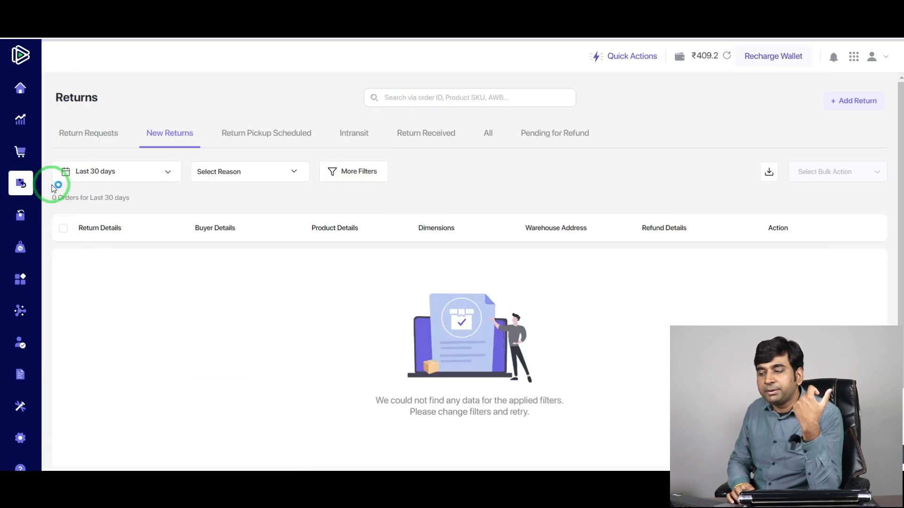
{"action": "left_click", "coordinate": [94, 136]}
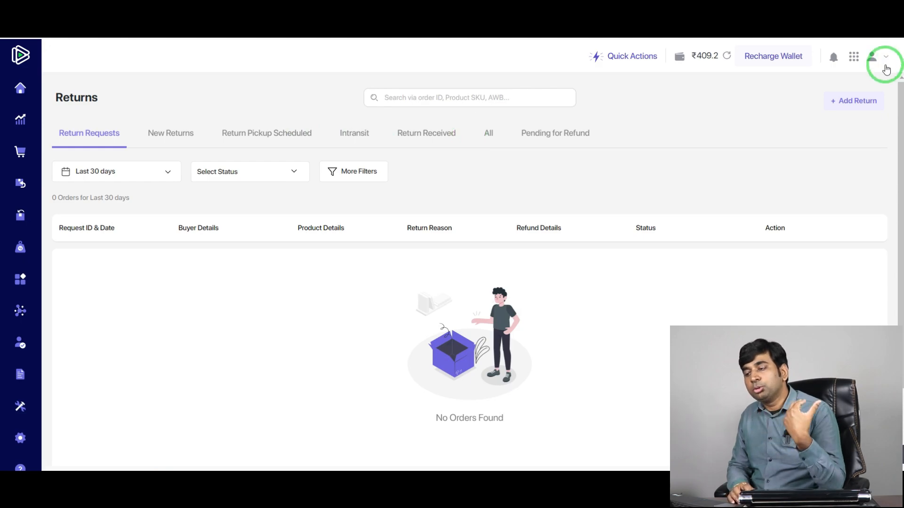
{"action": "left_click", "coordinate": [864, 101]}
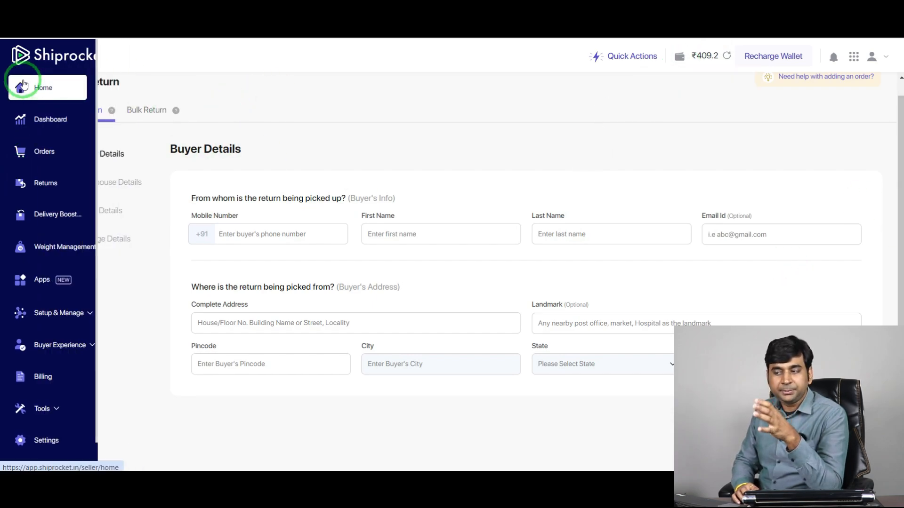
{"action": "left_click", "coordinate": [53, 81]}
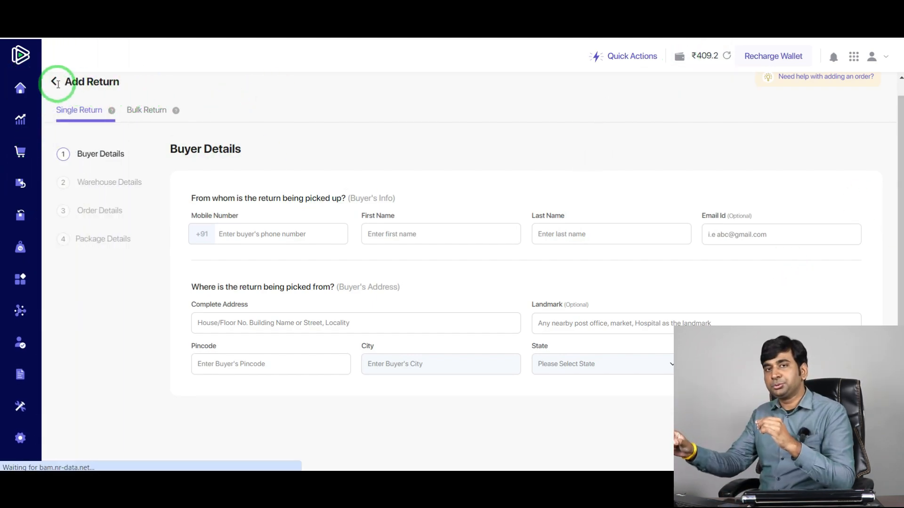